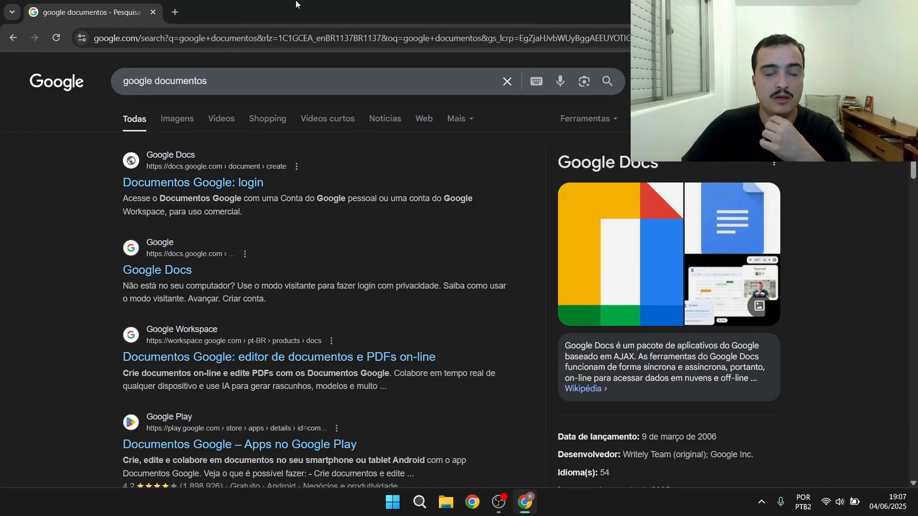
Open Google Docs from the Google apps launcher and maximize the browser window
left_click_drag(657, 10, 220, 6)
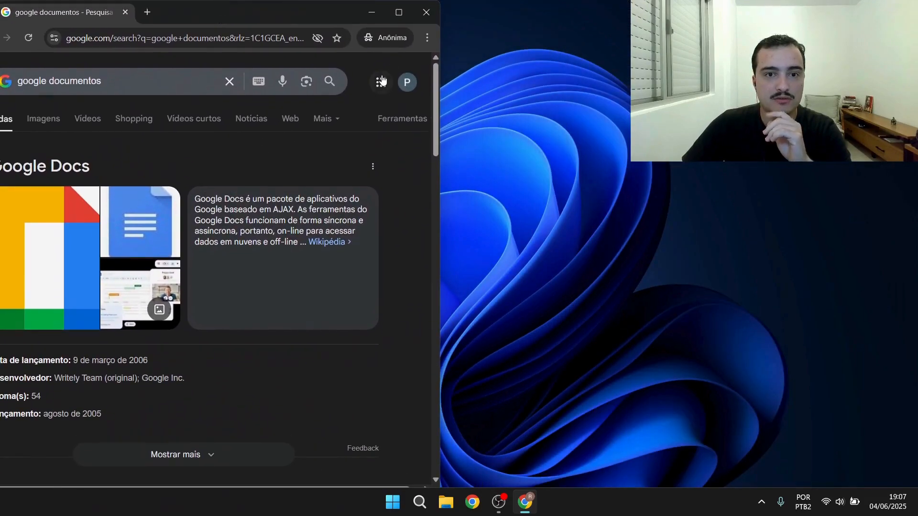
left_click(381, 82)
scroll(338, 172, "down", 4)
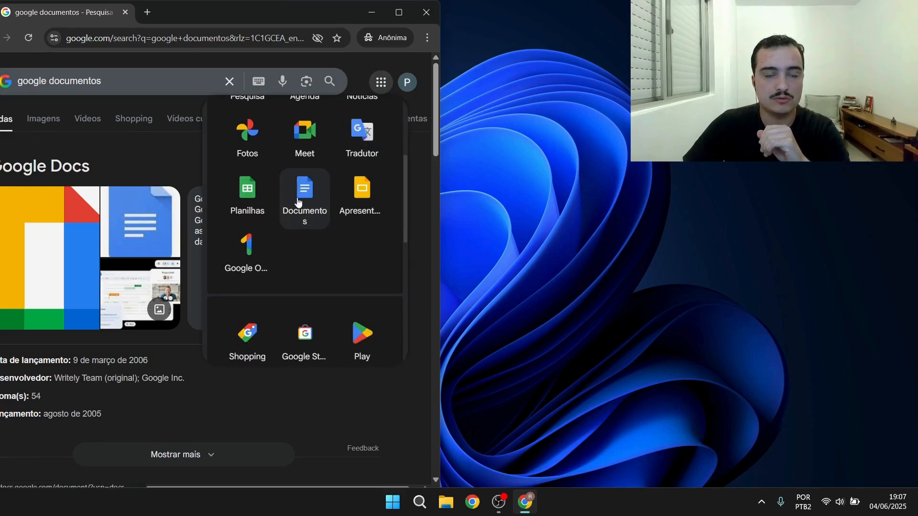
left_click(306, 197)
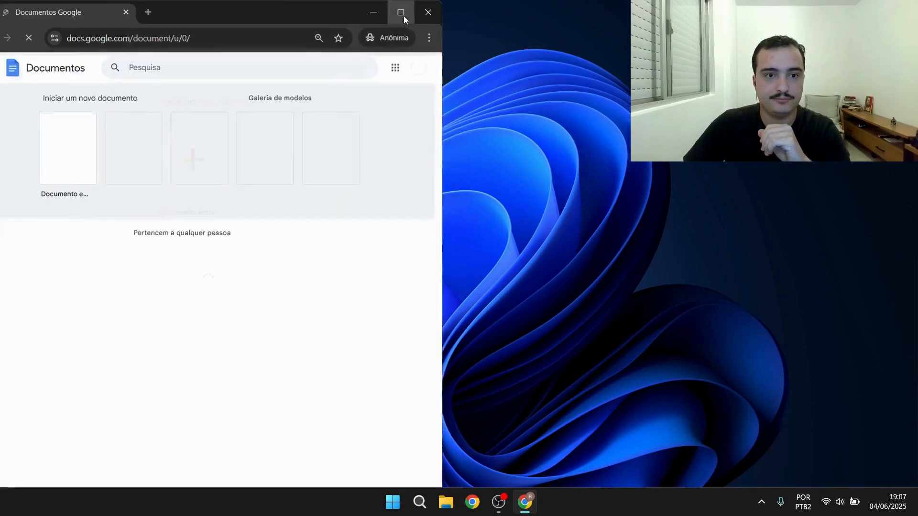
left_click(403, 16)
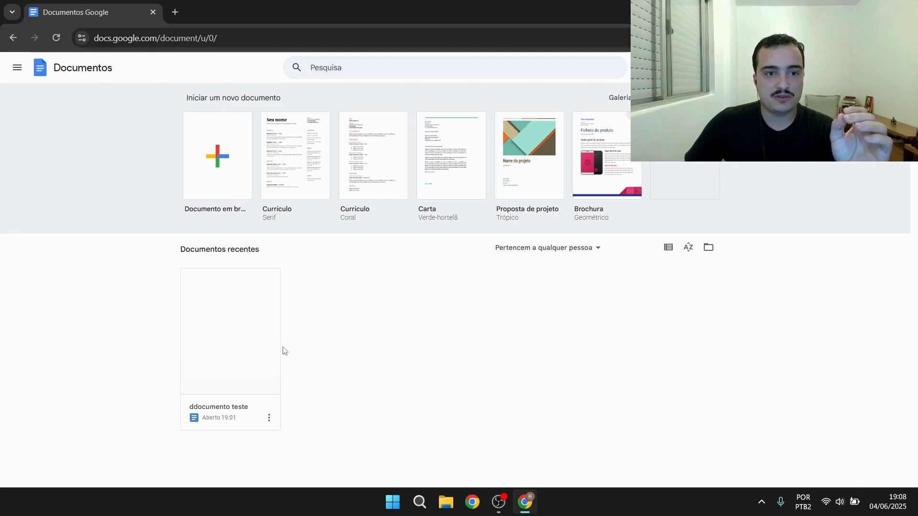
Create a new blank document and name it Aula Docs
left_click(222, 165)
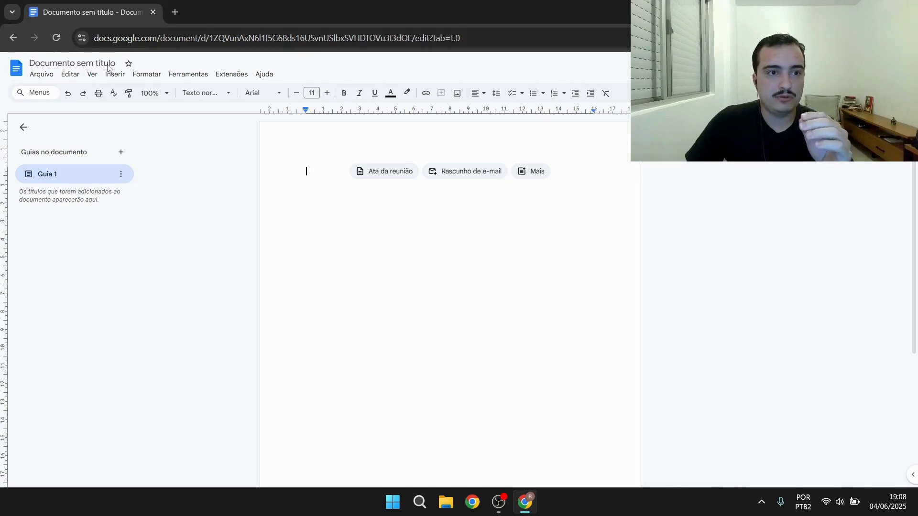
left_click(55, 61)
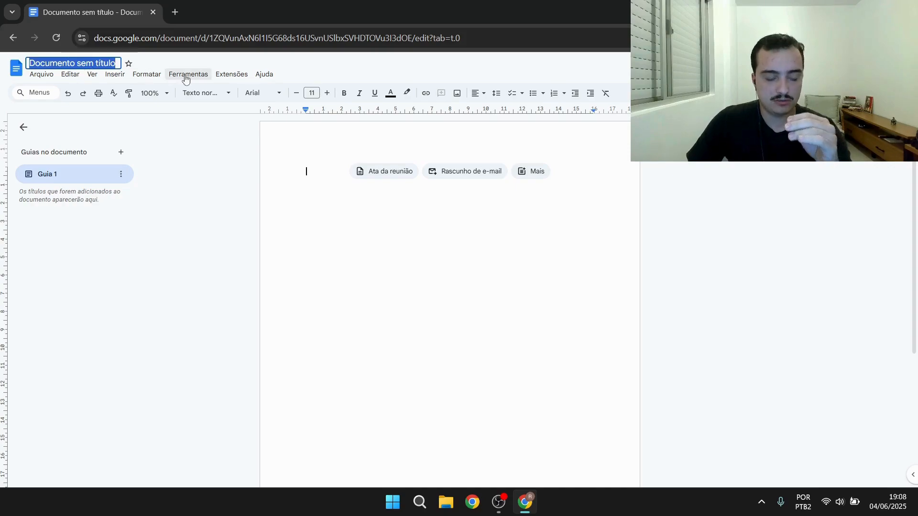
type("Aul")
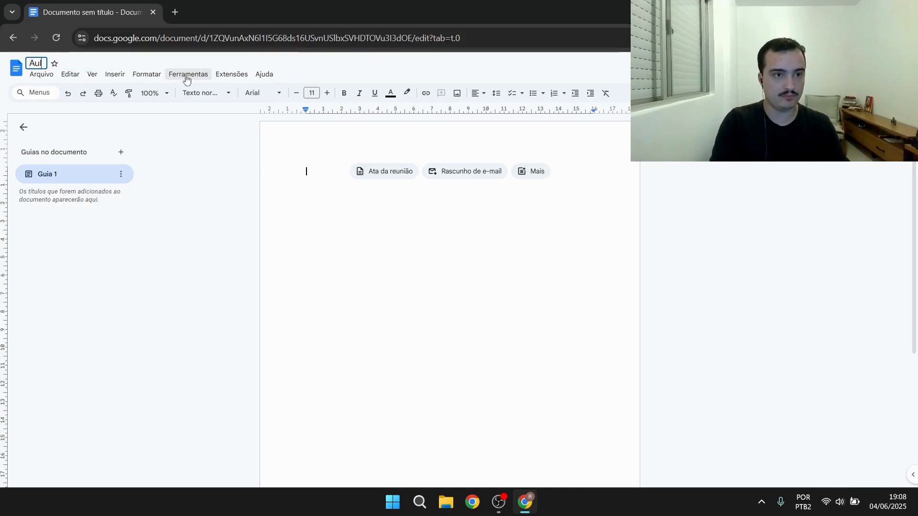
type("a Docs")
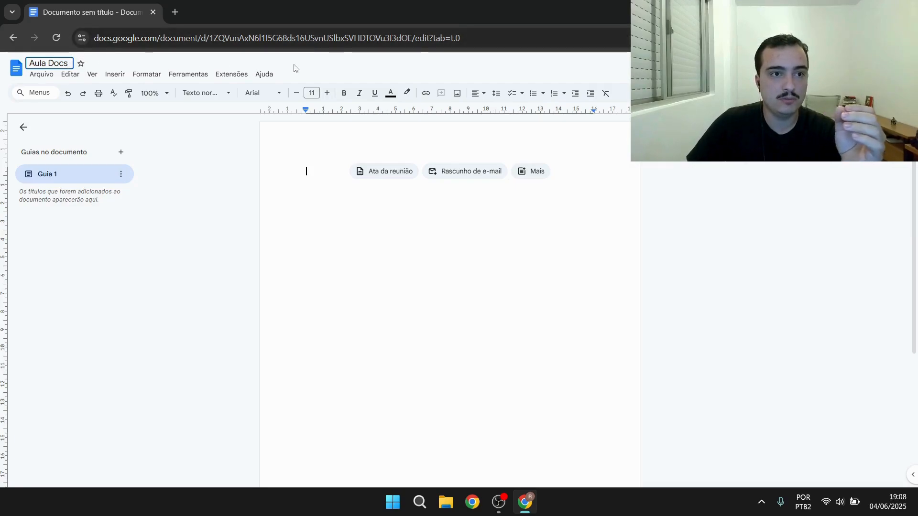
key("Return")
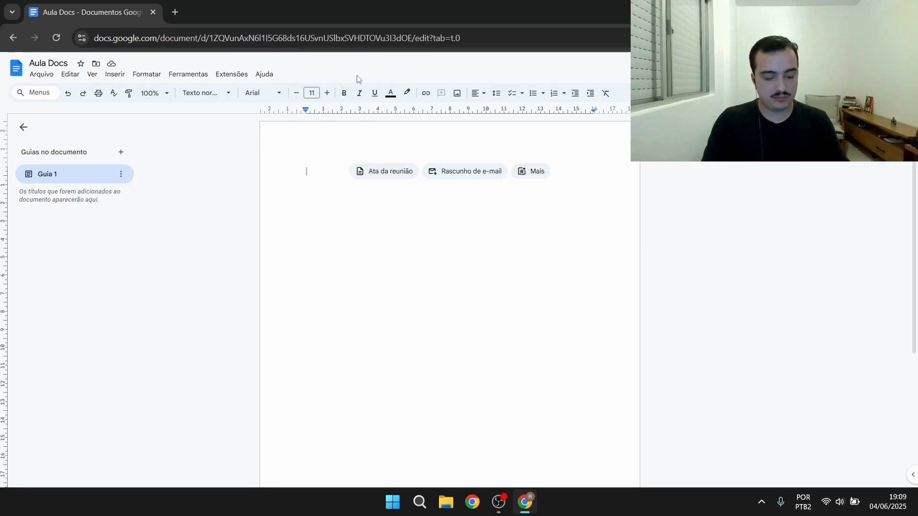
type("l")
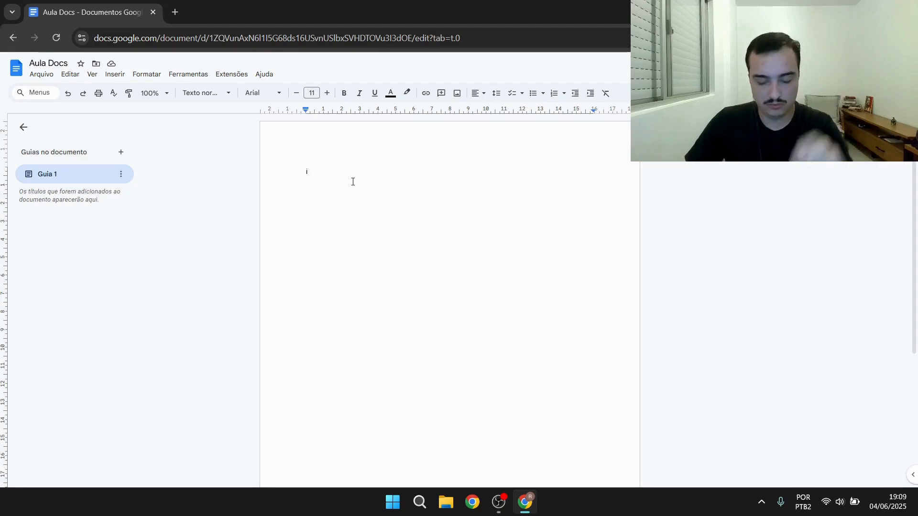
key("BackSpace")
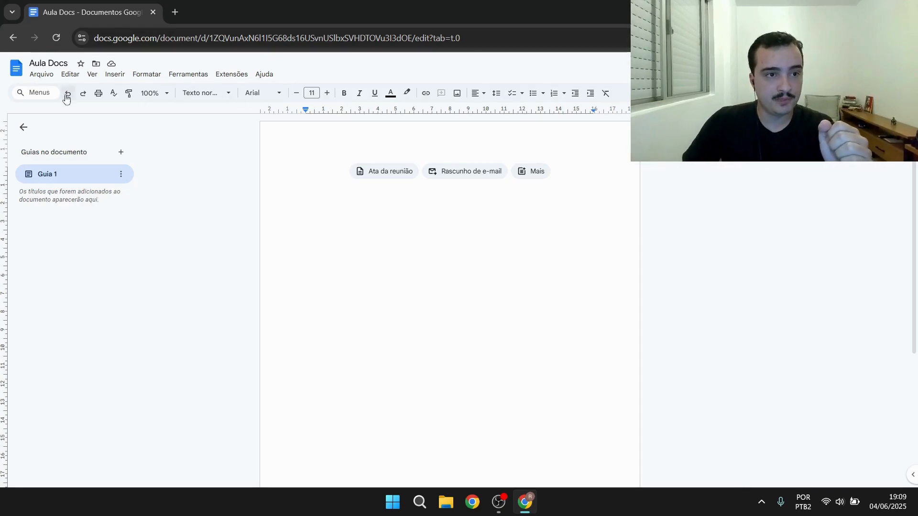
Open the dialog for opening a file, view its Upload section, and close it
left_click(48, 76)
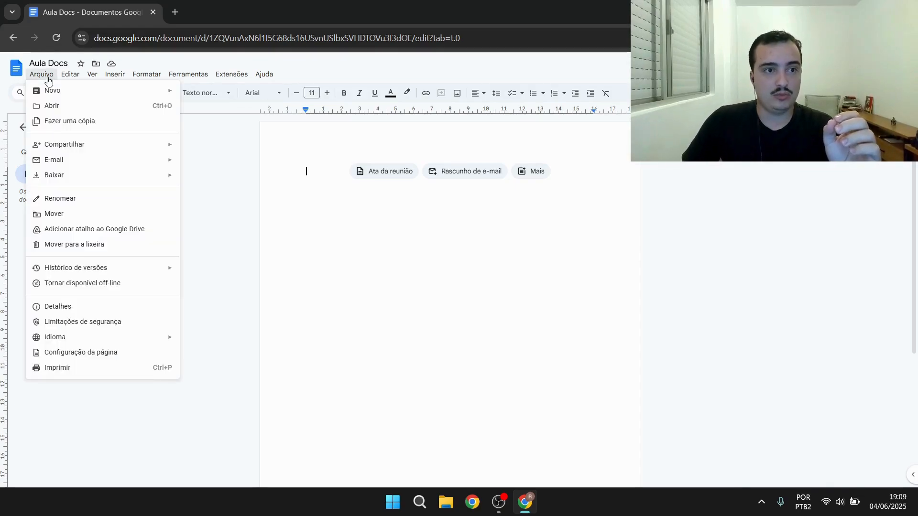
mouse_move(52, 90)
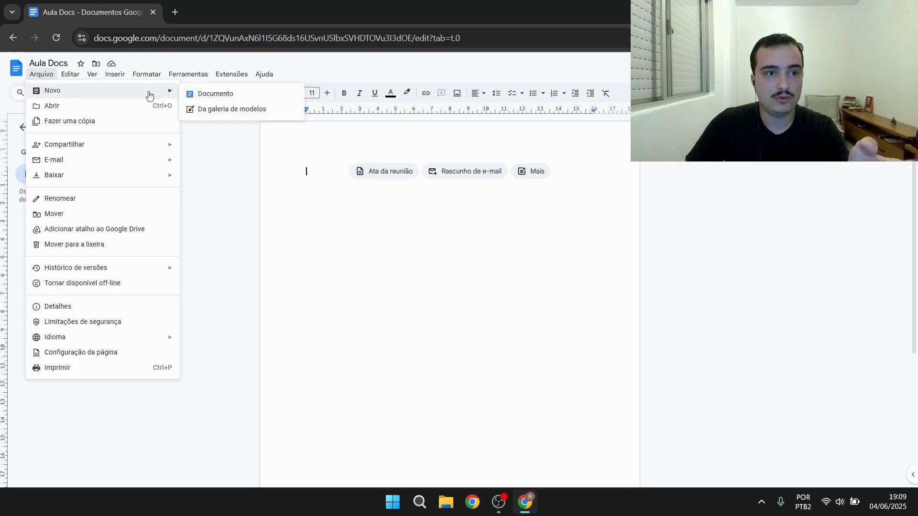
left_click(65, 107)
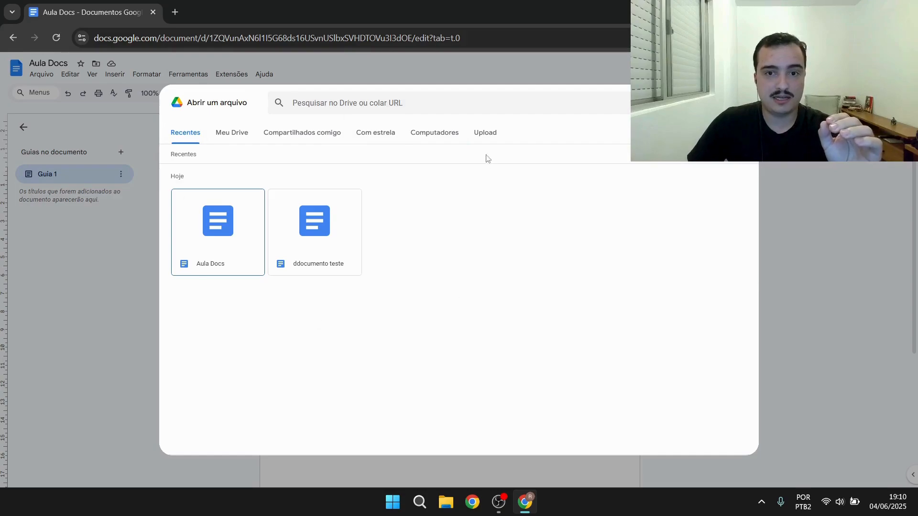
left_click(487, 136)
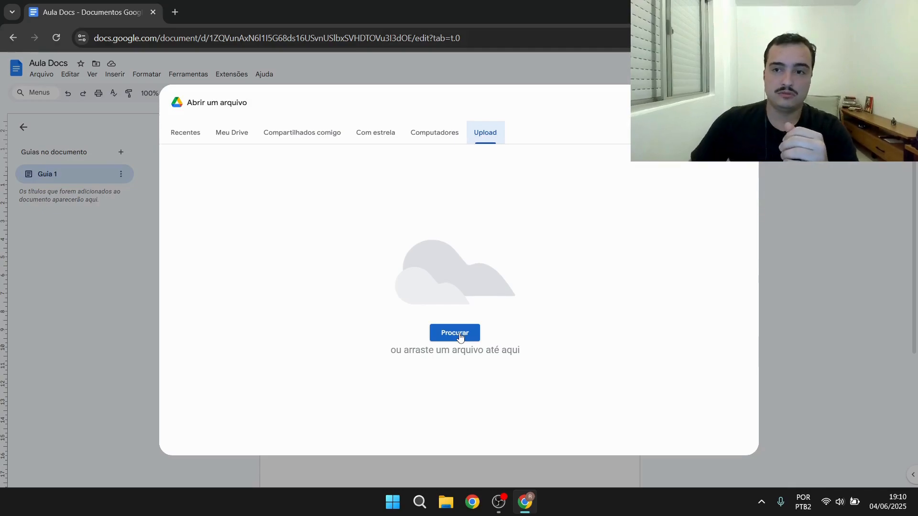
key("Escape")
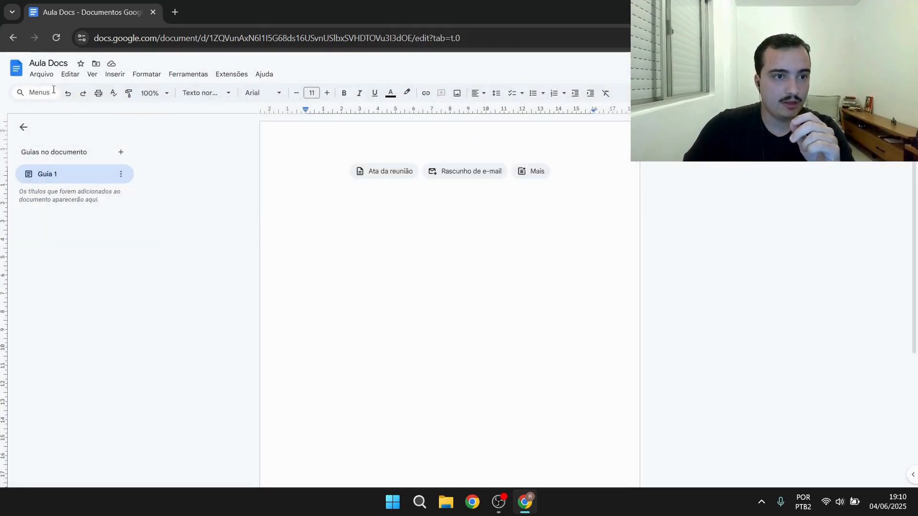
Try to share the document with a colleague's e-mail address as Editor, then cancel the sharing
left_click(40, 74)
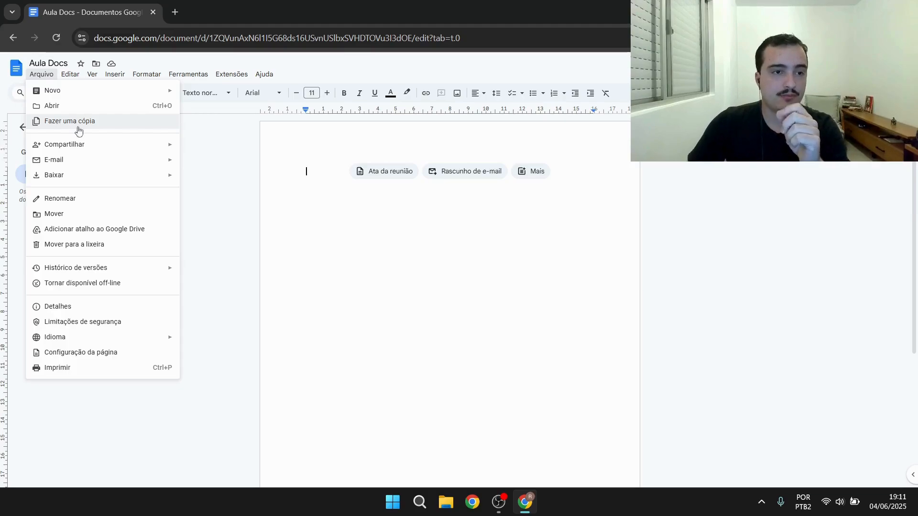
mouse_move(90, 147)
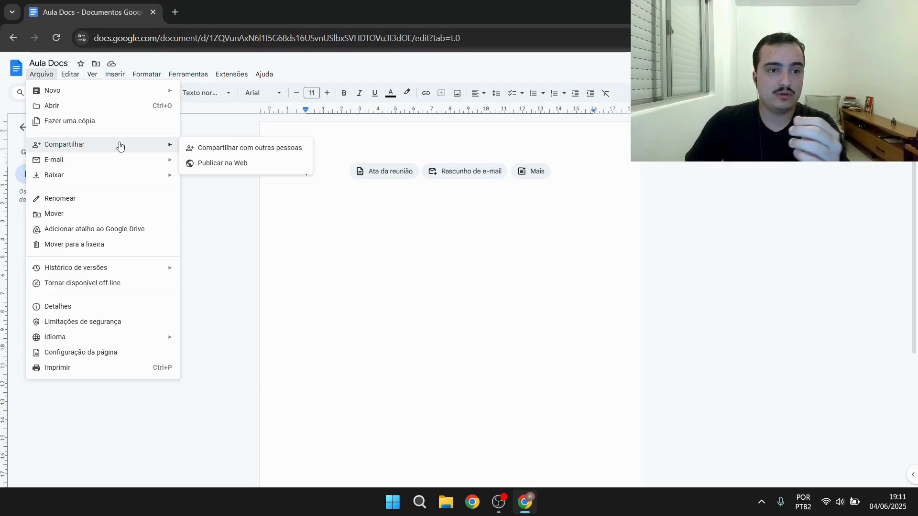
left_click(252, 149)
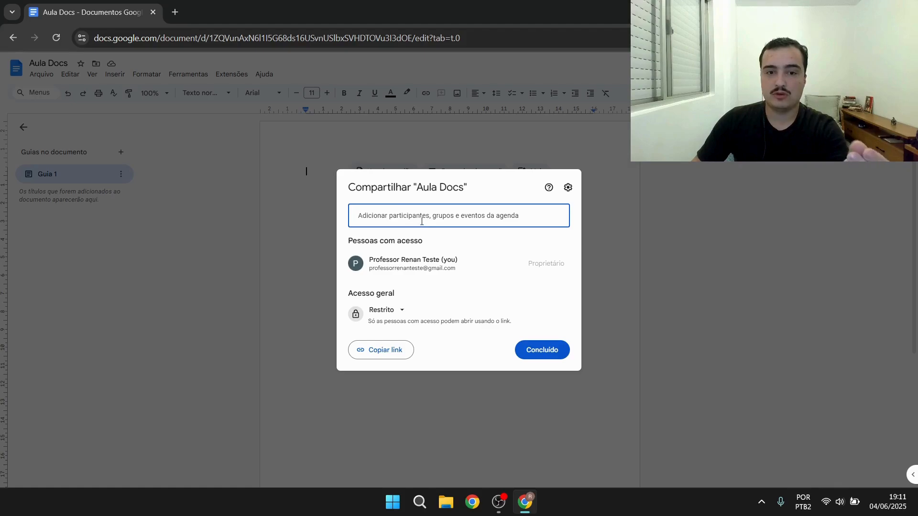
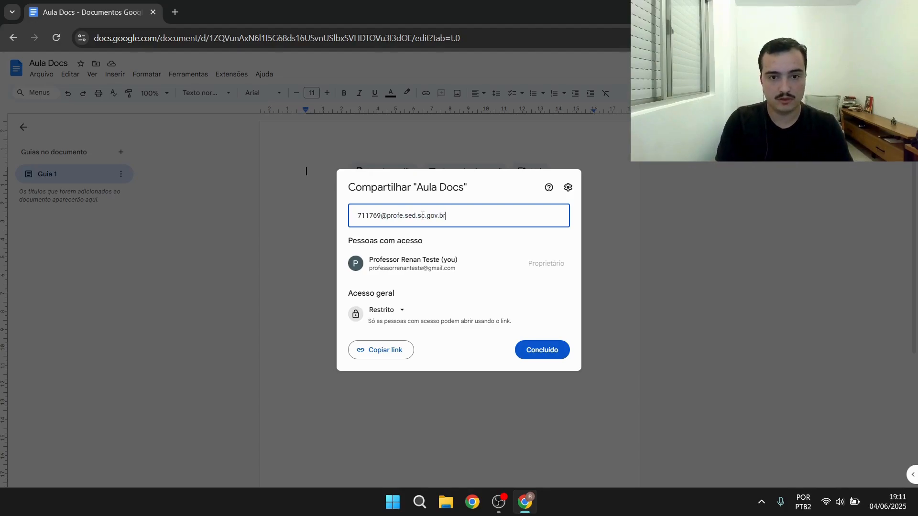
left_click(467, 242)
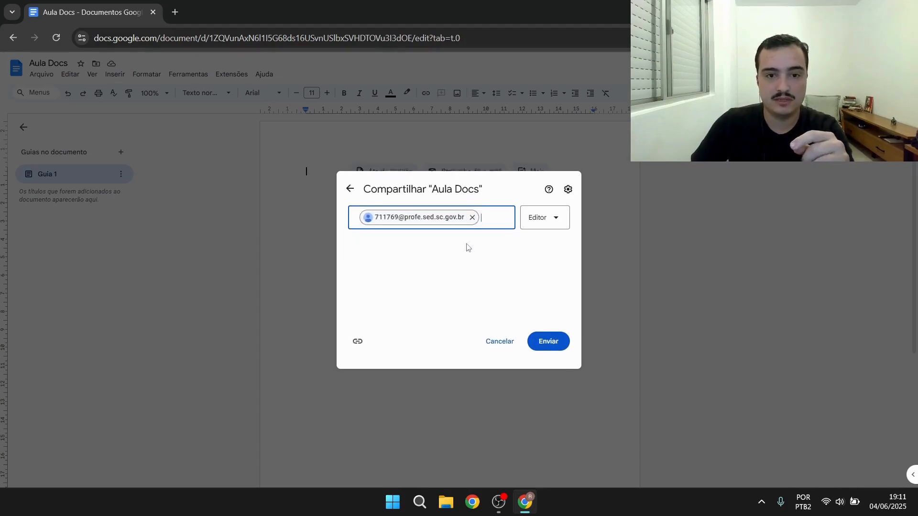
left_click(555, 224)
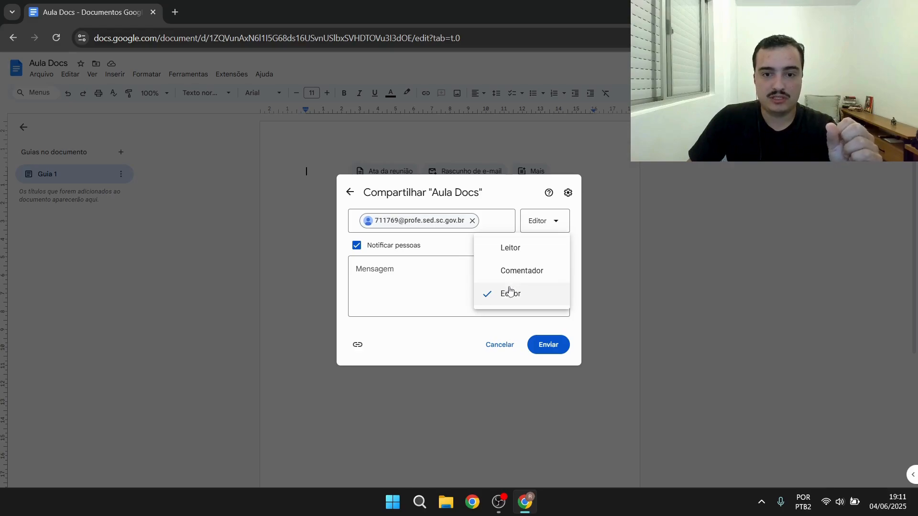
left_click(457, 332)
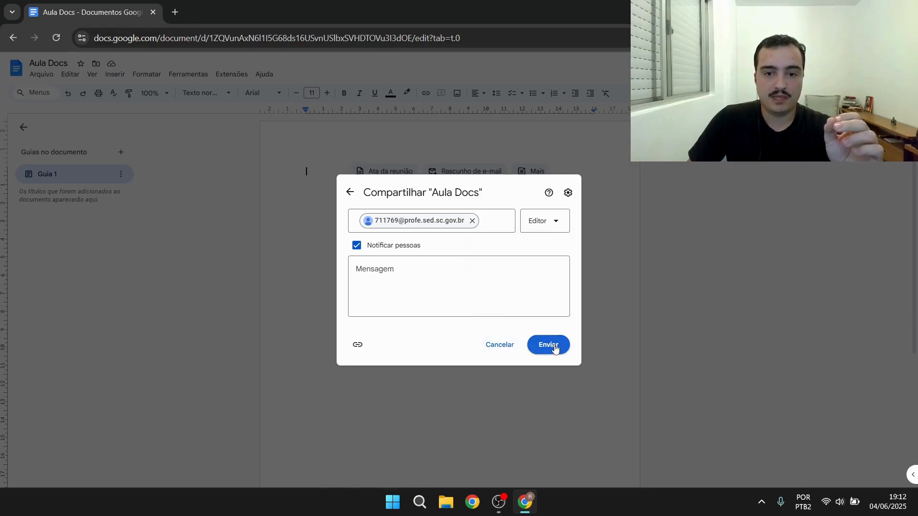
left_click(498, 347)
left_click(590, 289)
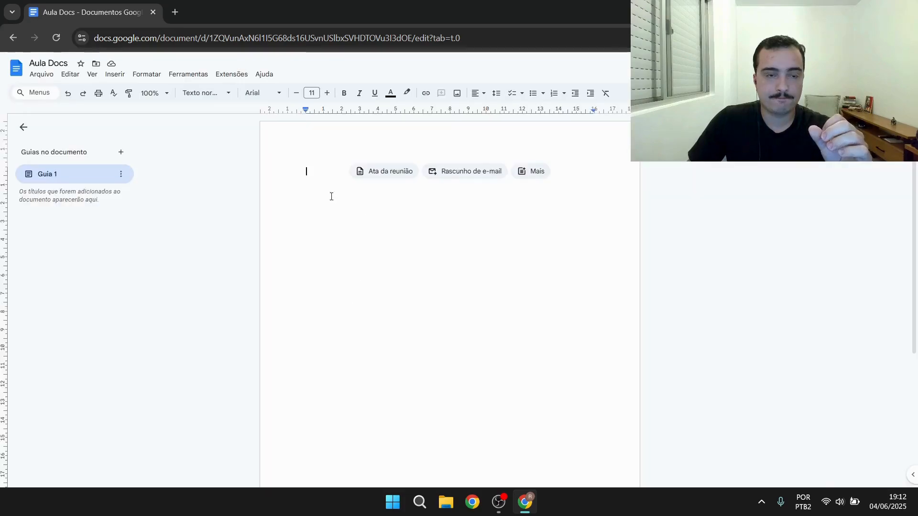
Open the page setup dialog and close it without changing anything
left_click(42, 75)
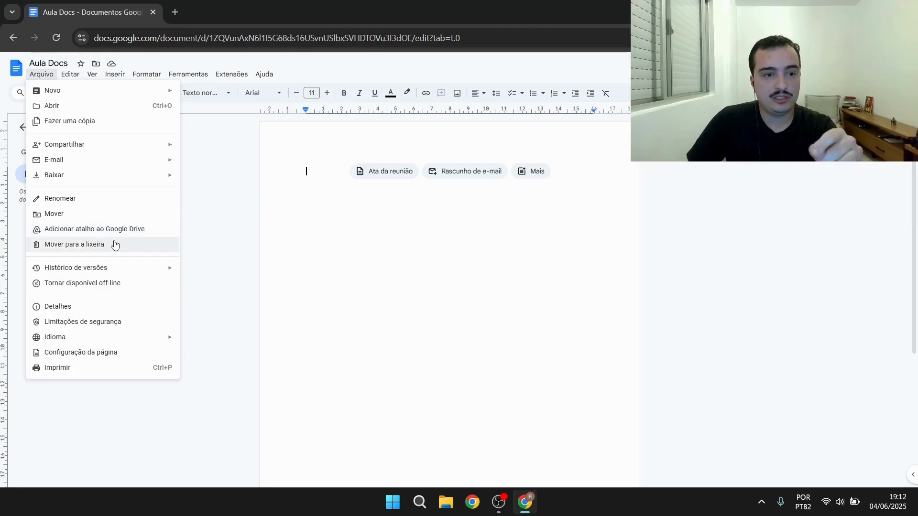
left_click(87, 354)
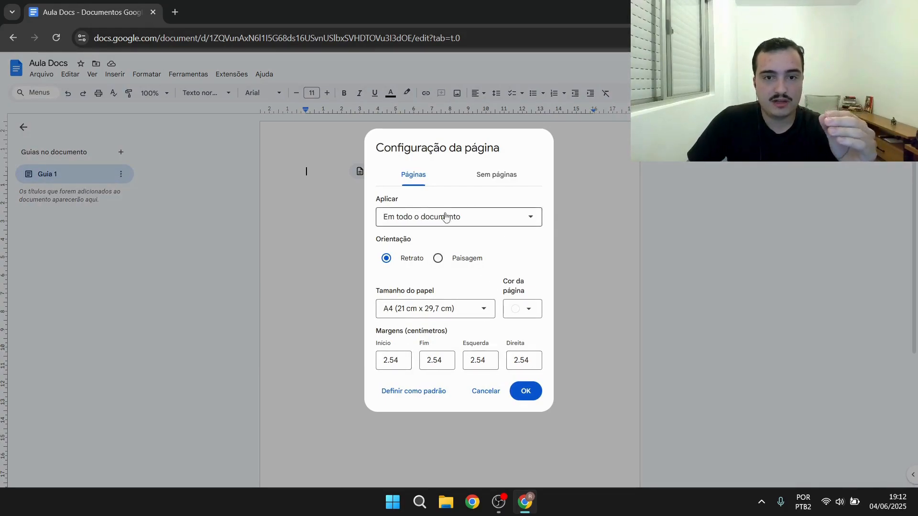
left_click(486, 391)
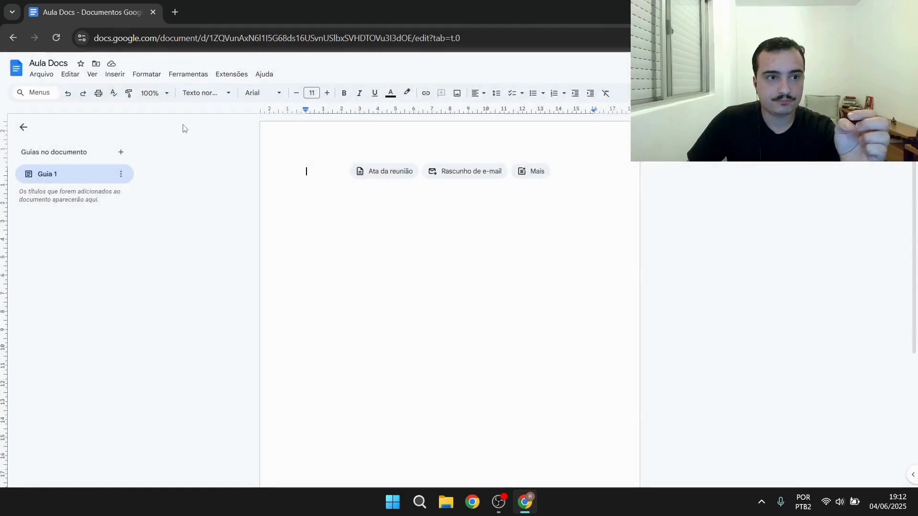
Browse the list of document languages and close the menu without choosing one
left_click(48, 76)
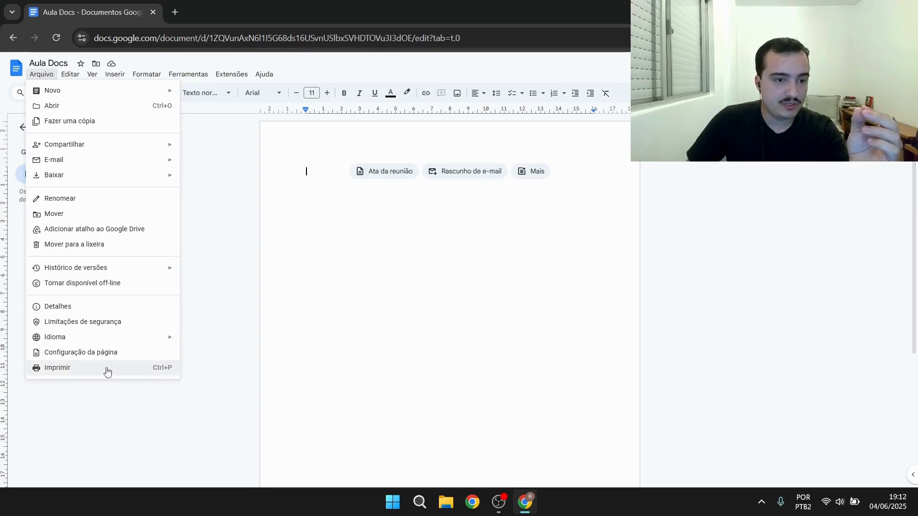
mouse_move(56, 338)
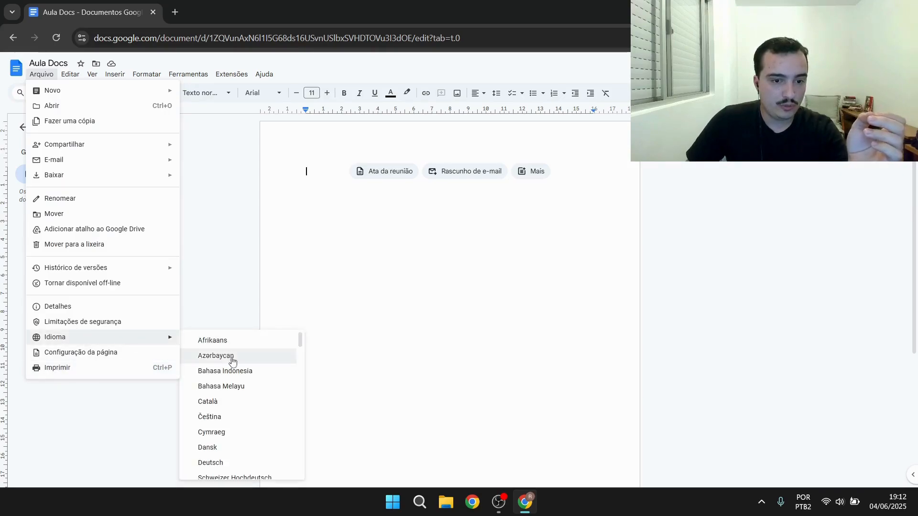
scroll(247, 395, "down", 6)
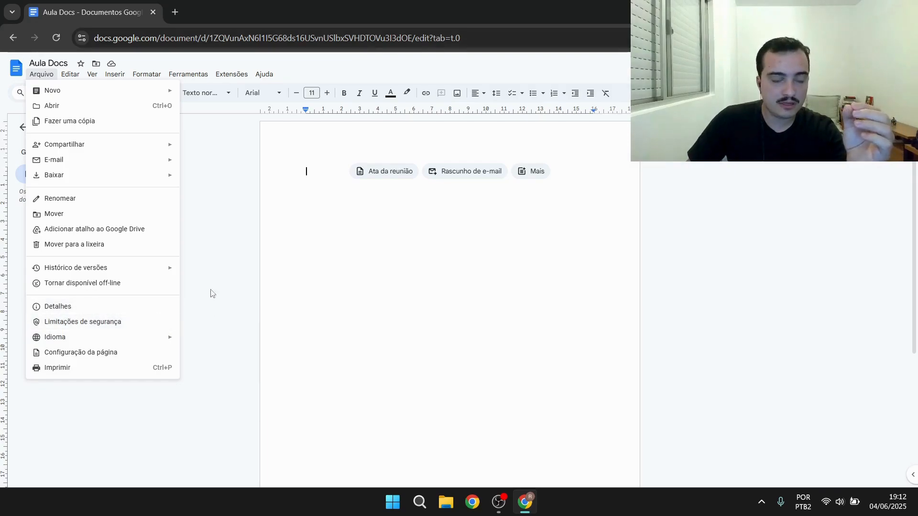
left_click(230, 219)
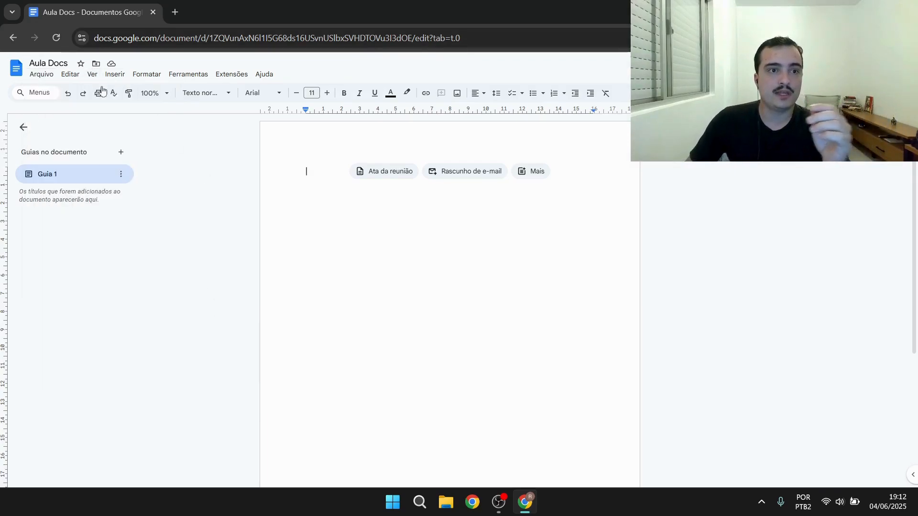
Type a first name into the document body and undo the typing
left_click(74, 77)
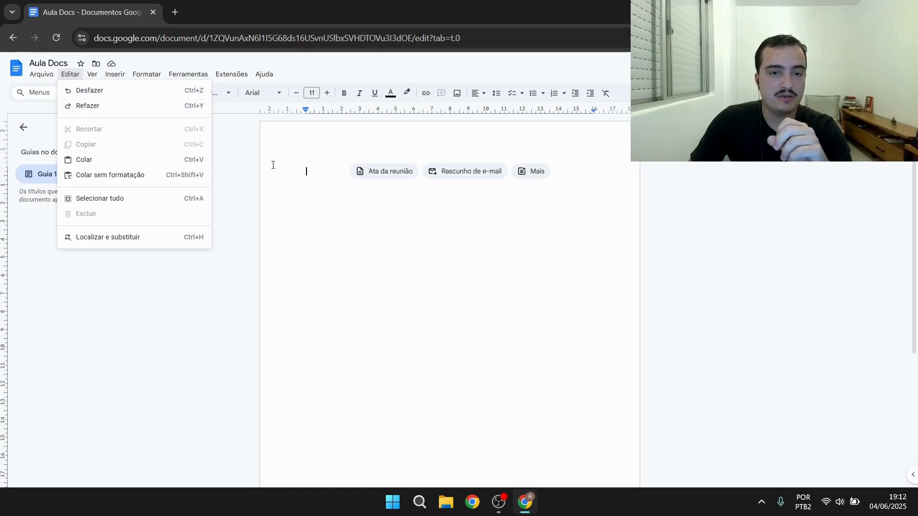
left_click(317, 170)
type("renan")
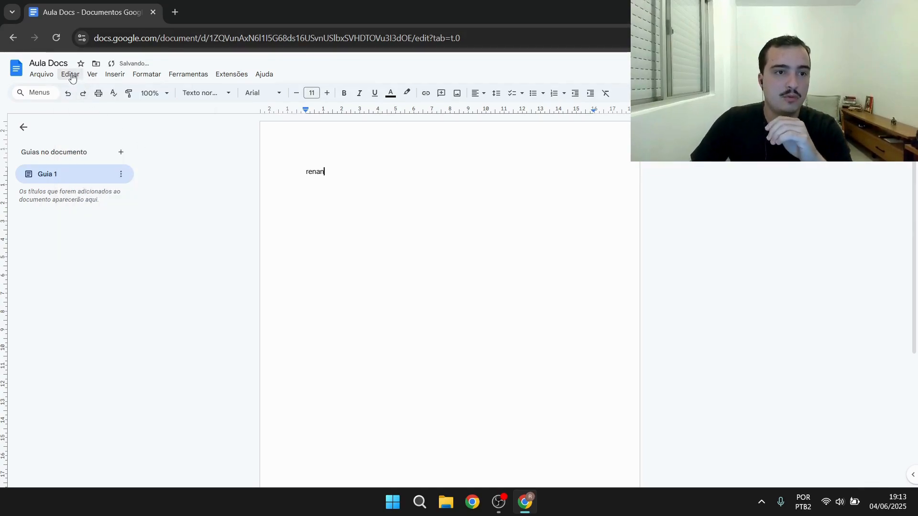
left_click(70, 74)
left_click(99, 92)
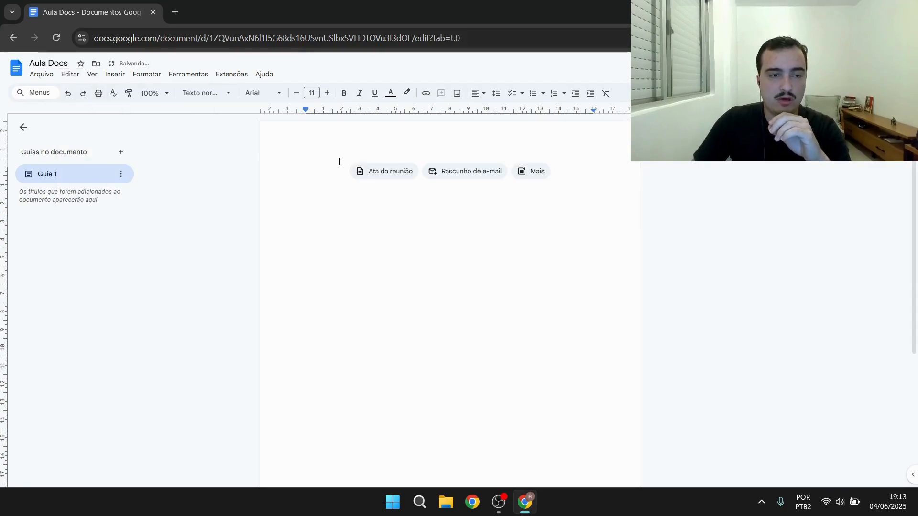
Redo the typed first name, then select it and delete it from the document body
left_click(70, 74)
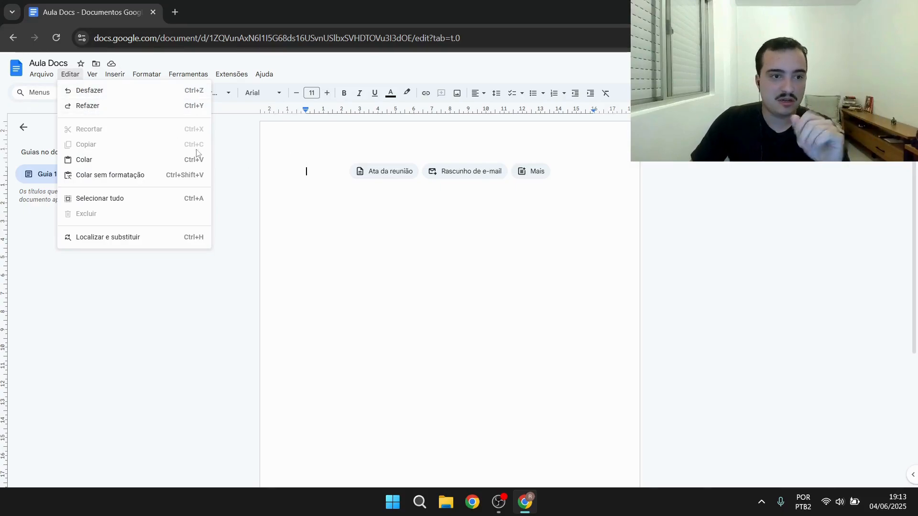
left_click(103, 105)
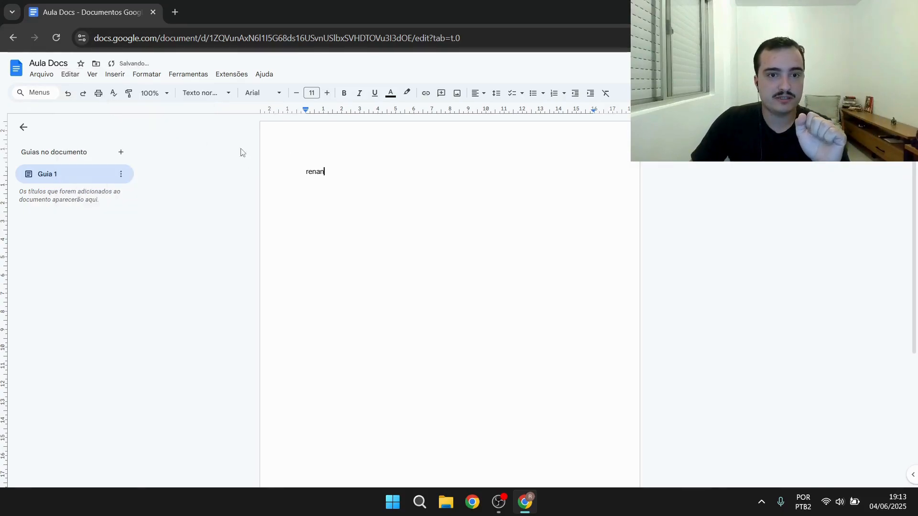
double_click(322, 170)
left_click(401, 246)
left_click_drag(352, 180, 224, 164)
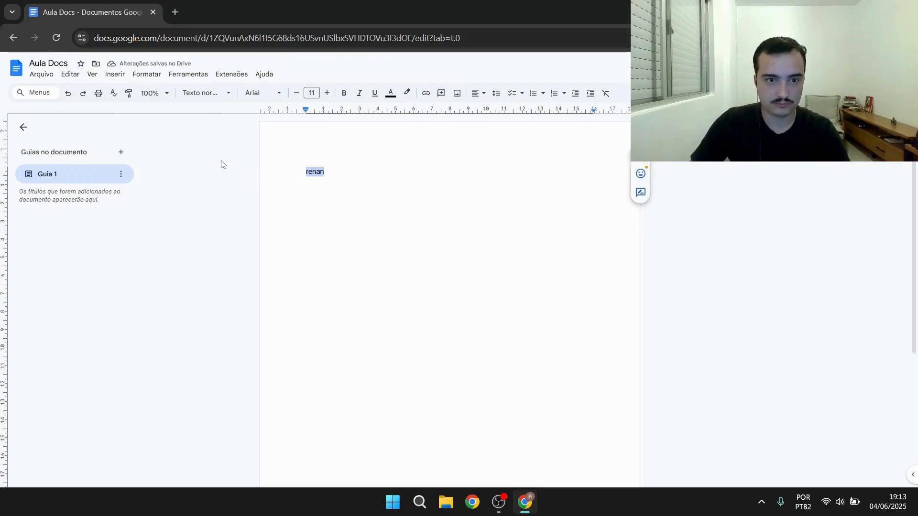
key("BackSpace")
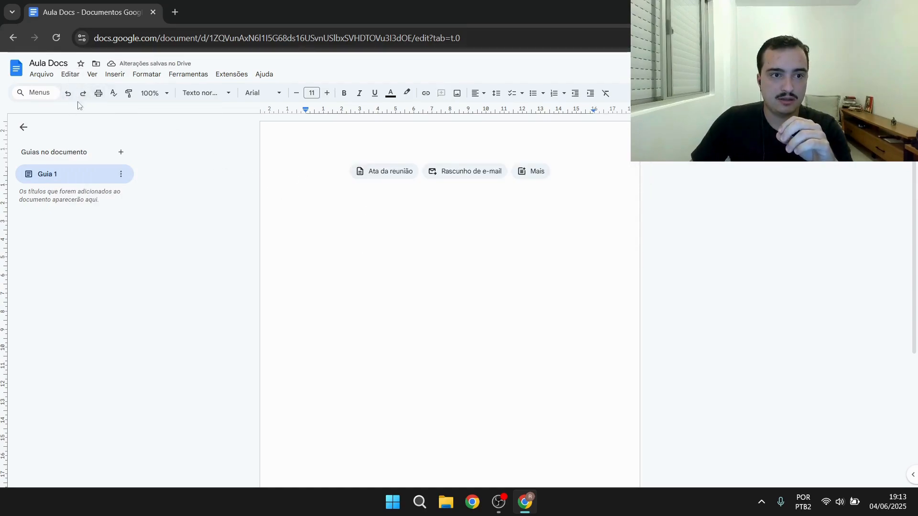
Zoom the page in and examine the commands offered in the Edit menu
key("ctrl+plus")
key("ctrl+plus")
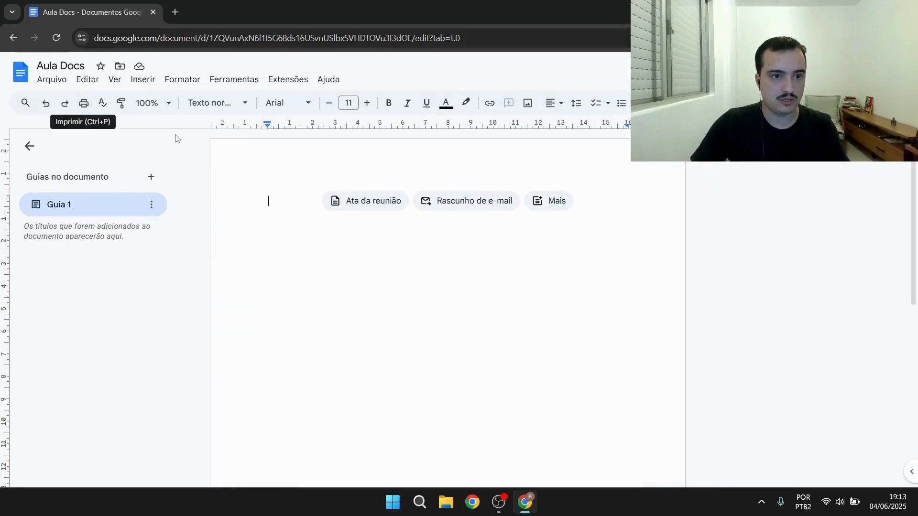
key("ctrl+plus")
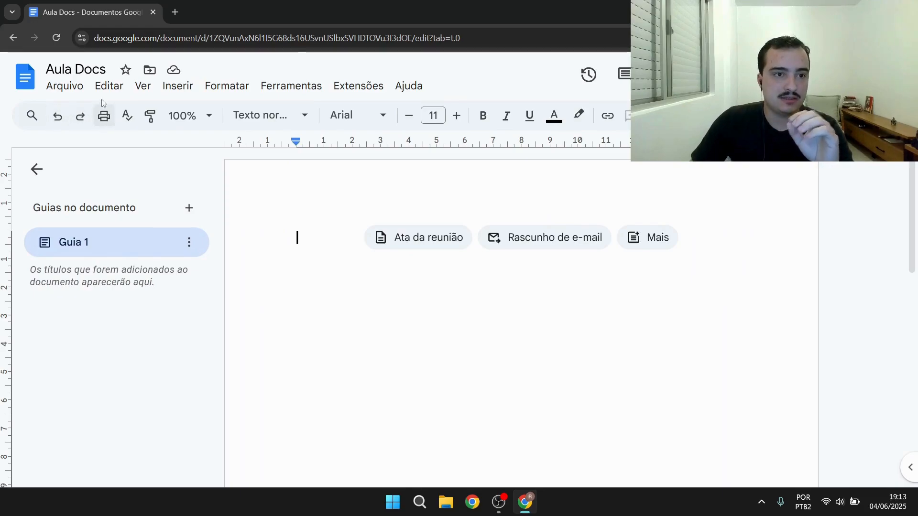
left_click(108, 86)
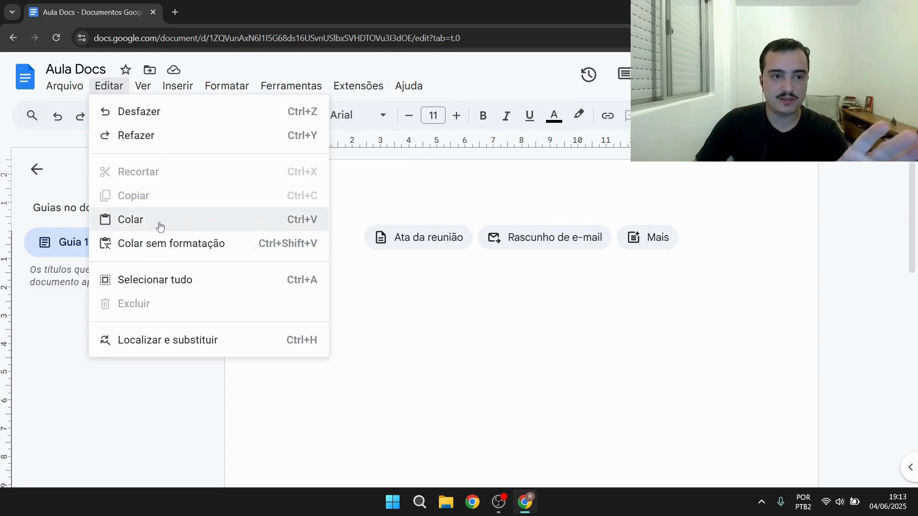
left_click(381, 270)
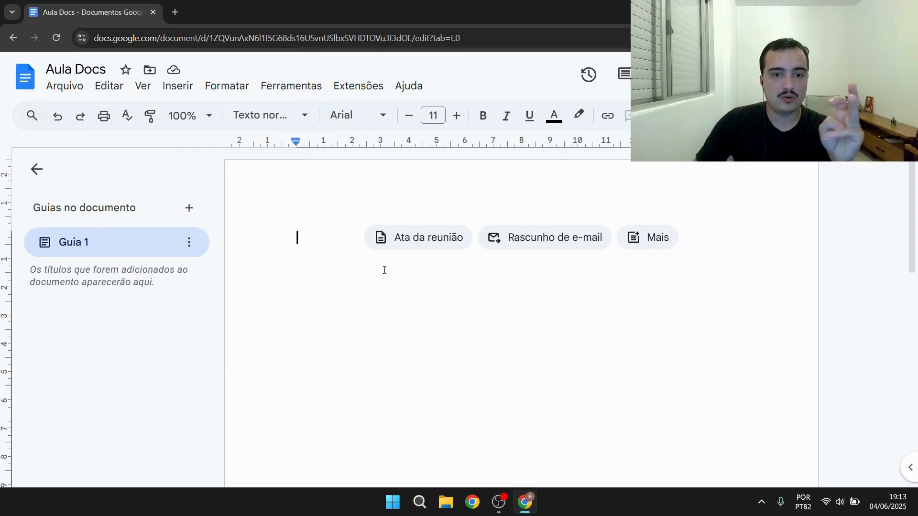
left_click(107, 85)
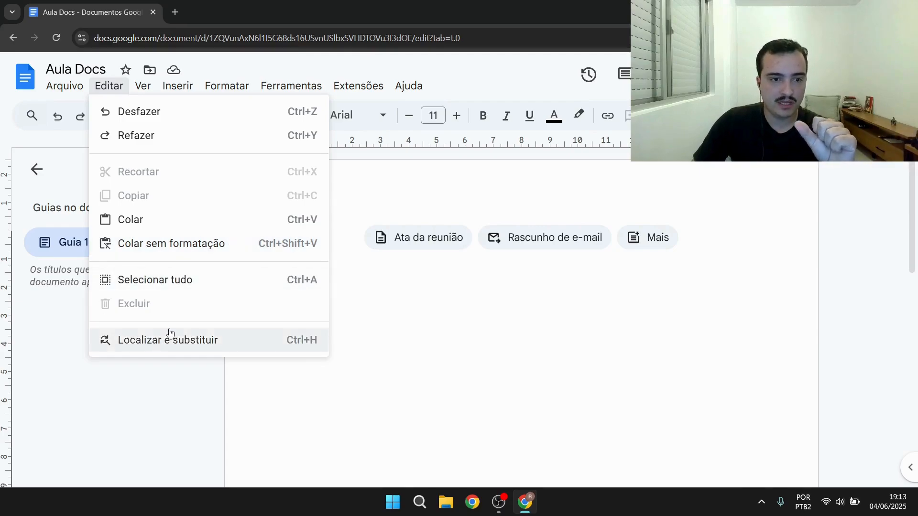
left_click(403, 303)
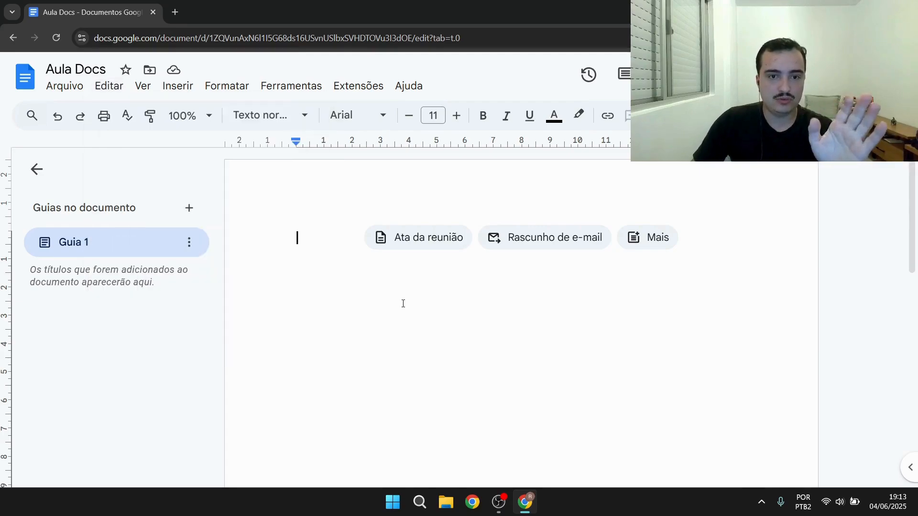
left_click(125, 87)
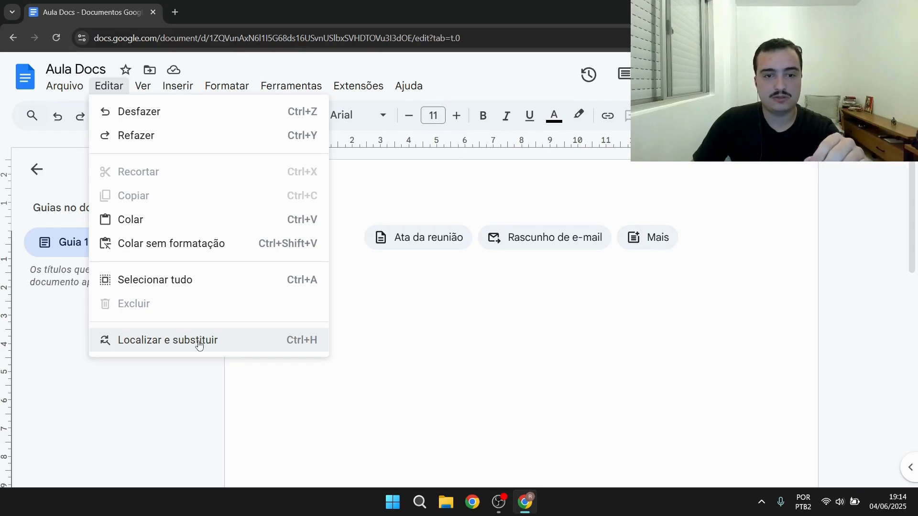
left_click(338, 235)
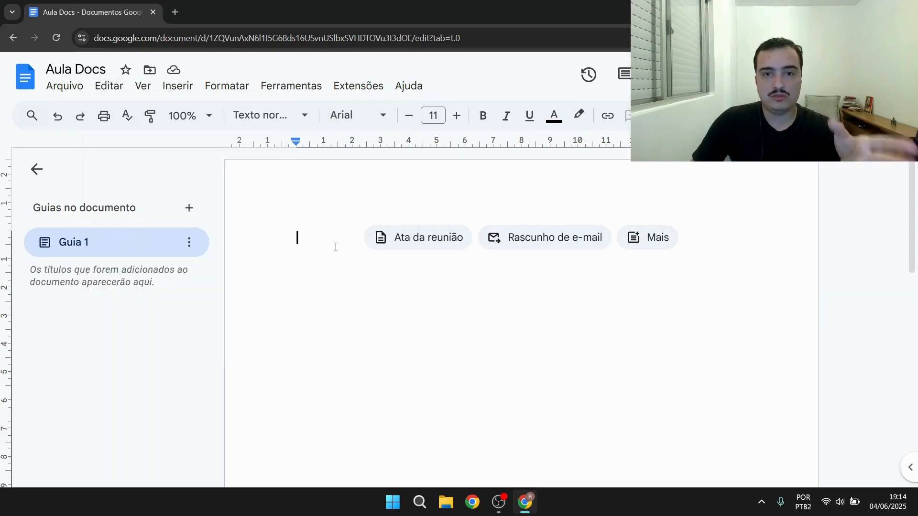
Type a first name on the first line of the document and start a new line
type("Renan")
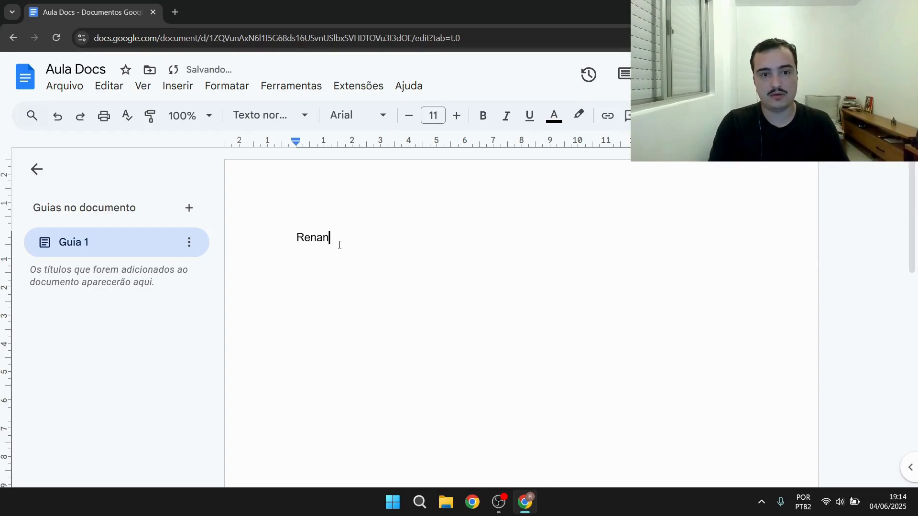
key("Return")
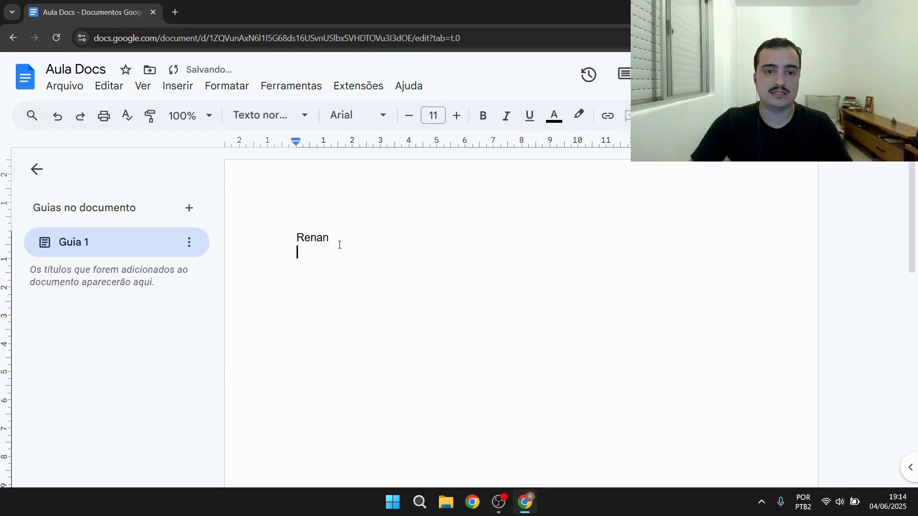
left_click_drag(339, 245, 294, 239)
left_click(389, 275)
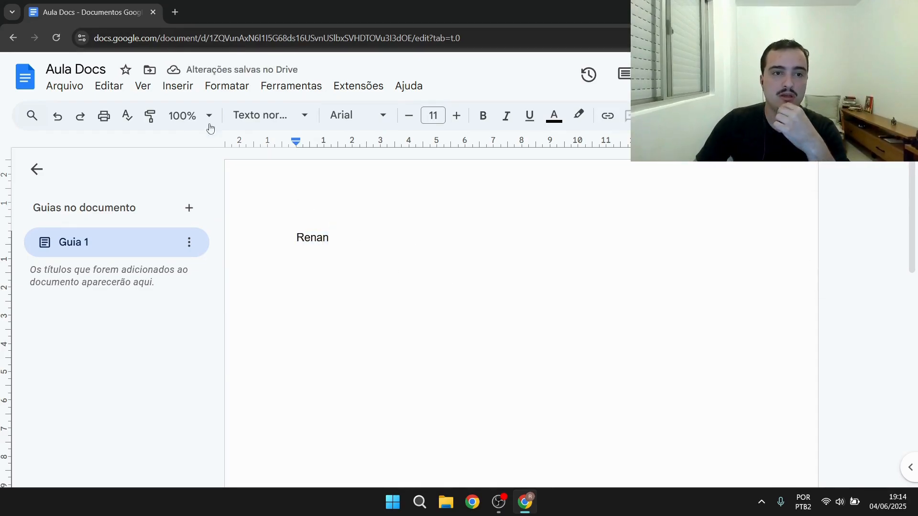
Use Find and replace to replace all occurrences of the typed first name with another first name
left_click(109, 86)
left_click(168, 338)
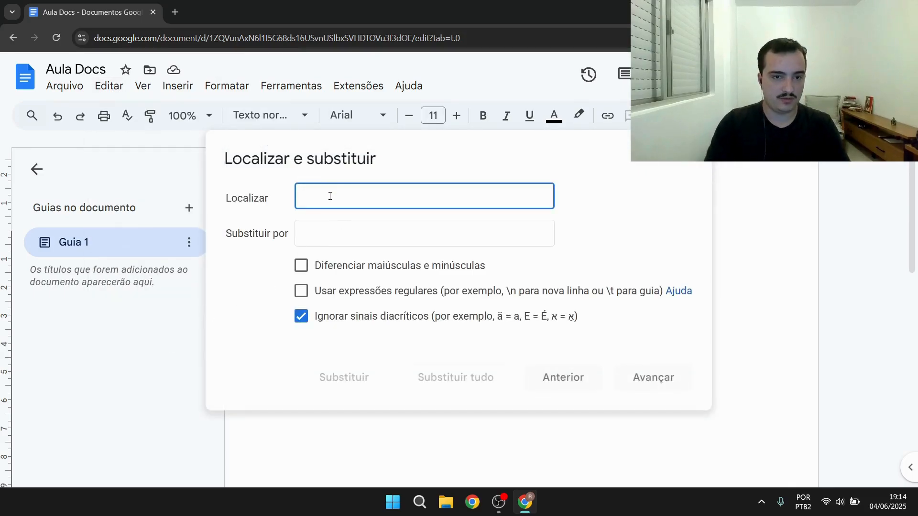
type("Renan")
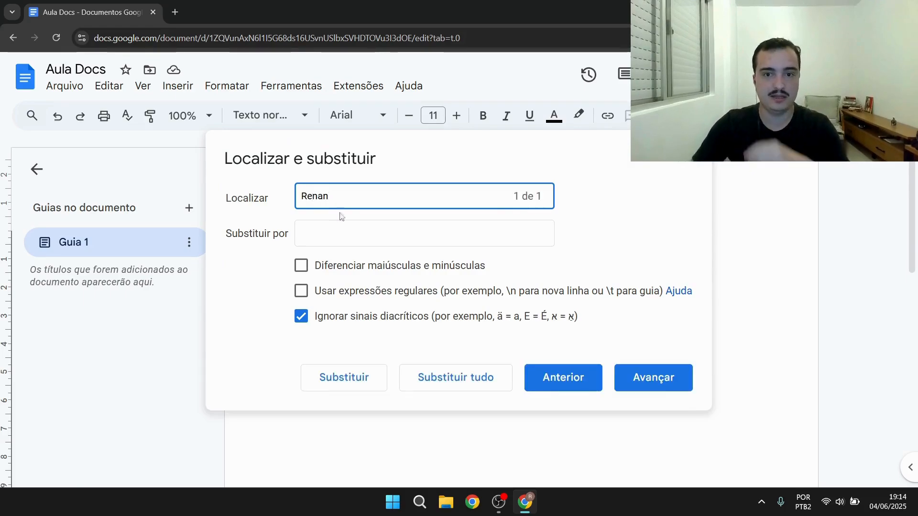
left_click_drag(508, 205, 577, 201)
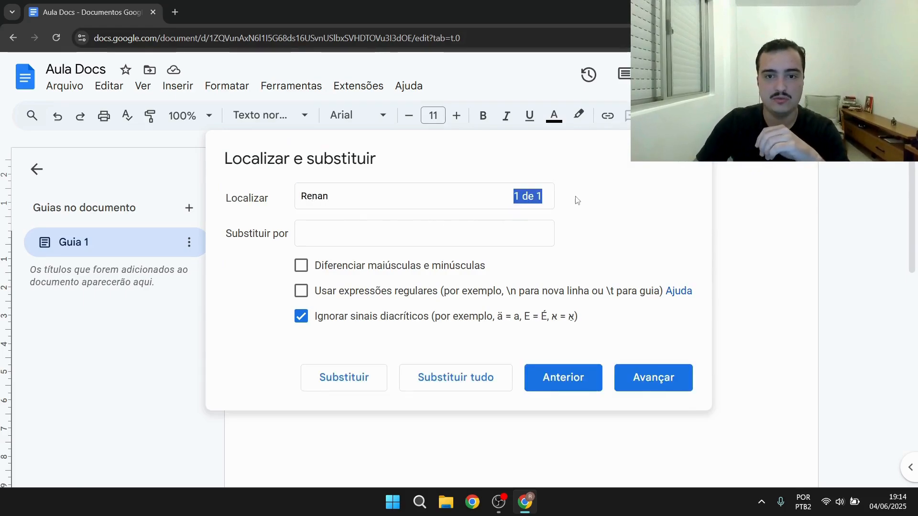
left_click(581, 378)
left_click(344, 234)
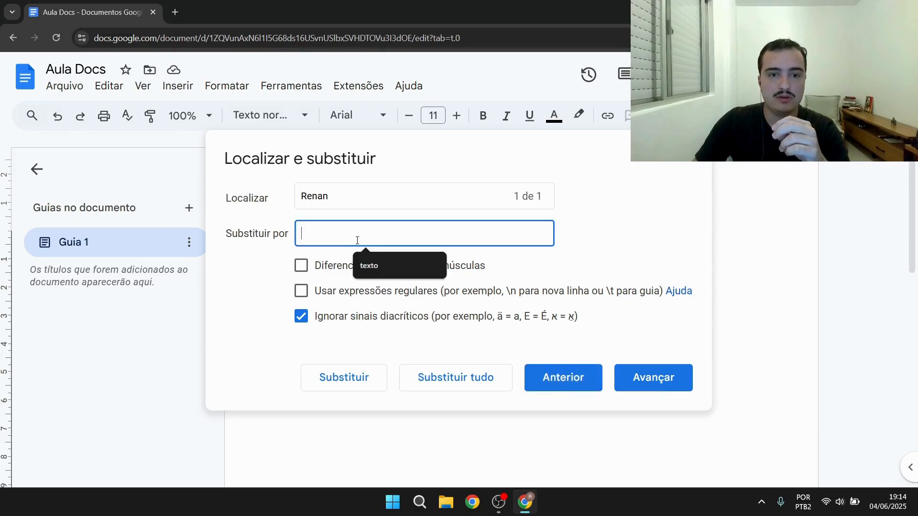
type("Jorge")
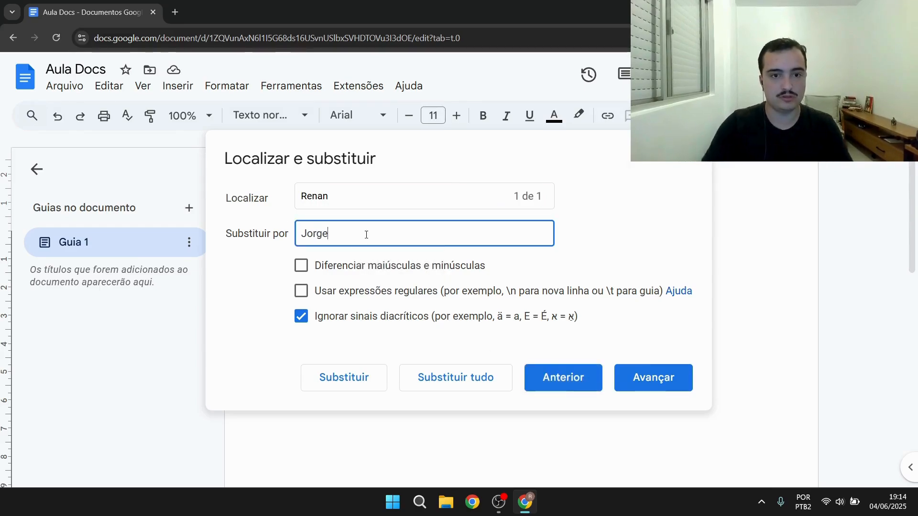
left_click(484, 380)
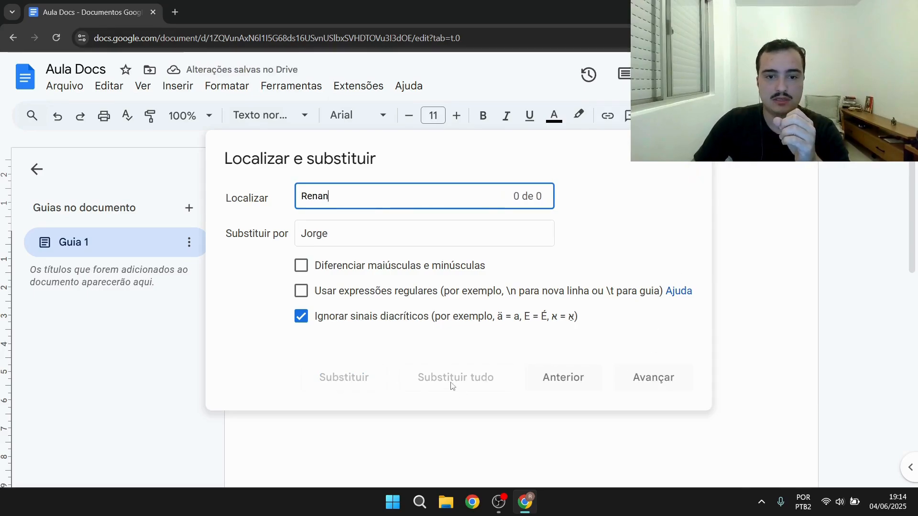
left_click(686, 165)
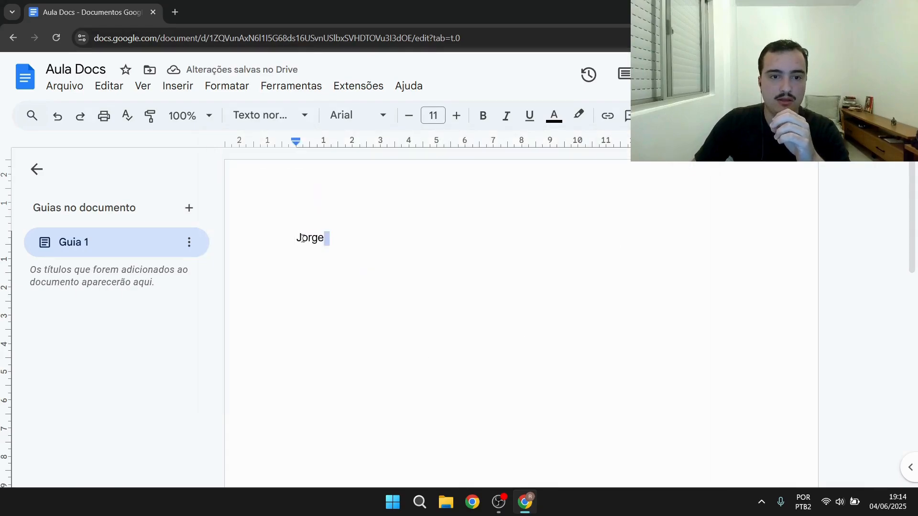
Select the replaced name in the document body and delete it
left_click_drag(302, 238, 282, 235)
left_click_drag(406, 328, 238, 213)
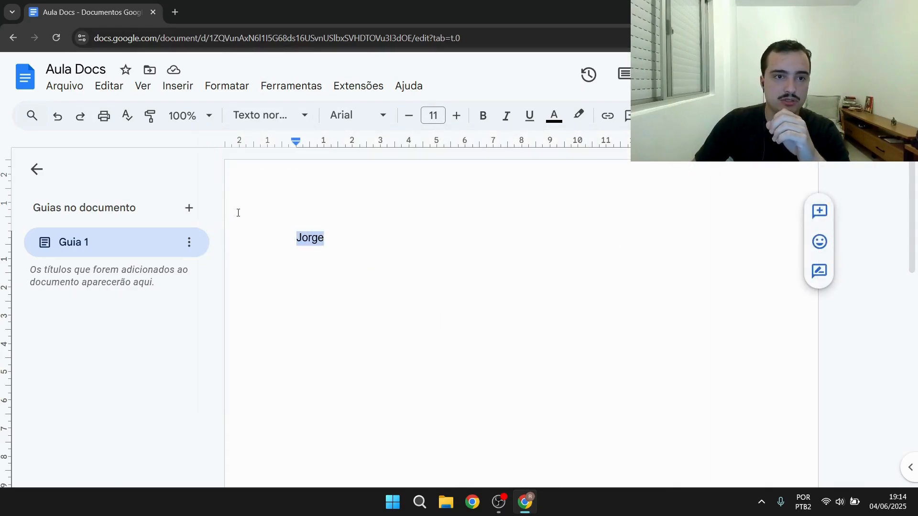
left_click(114, 87)
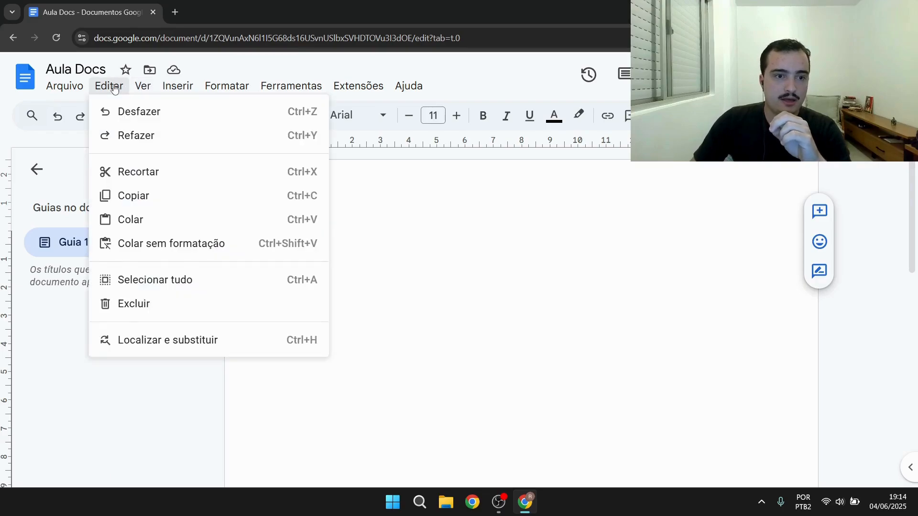
mouse_move(147, 87)
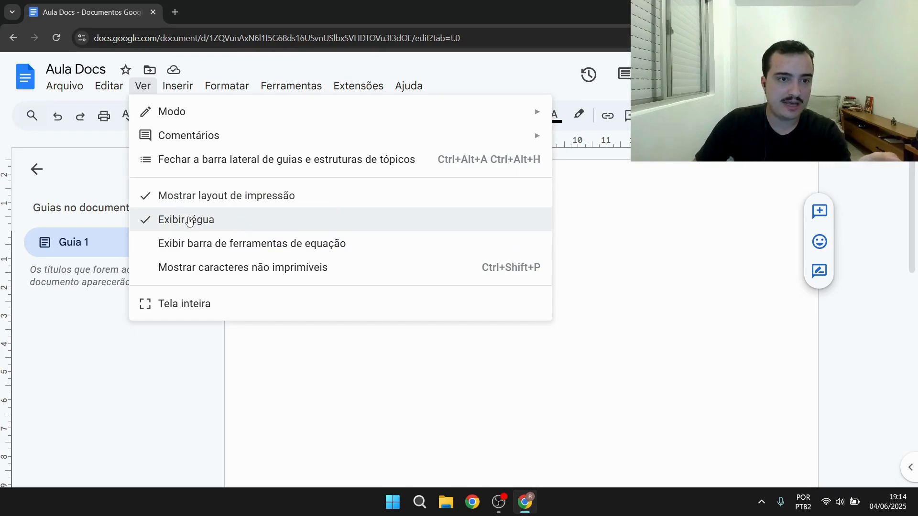
left_click(614, 185)
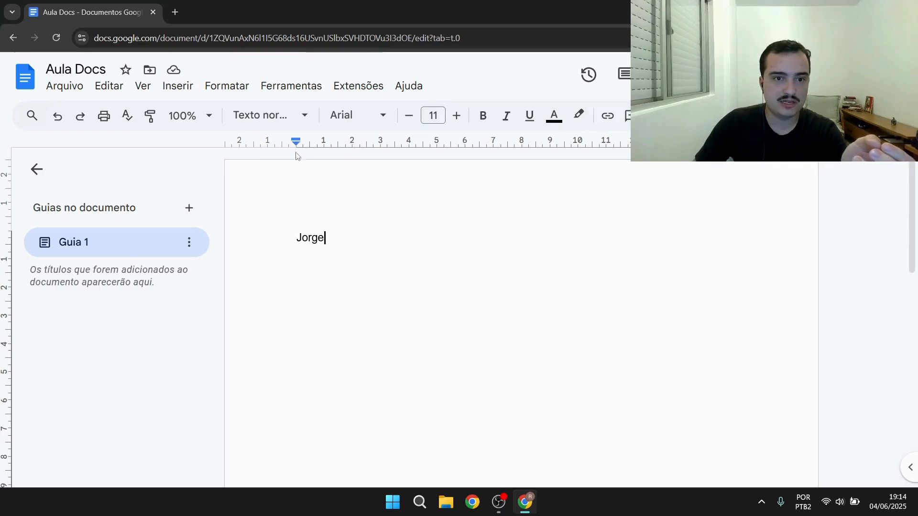
left_click_drag(349, 252, 234, 226)
key("BackSpace")
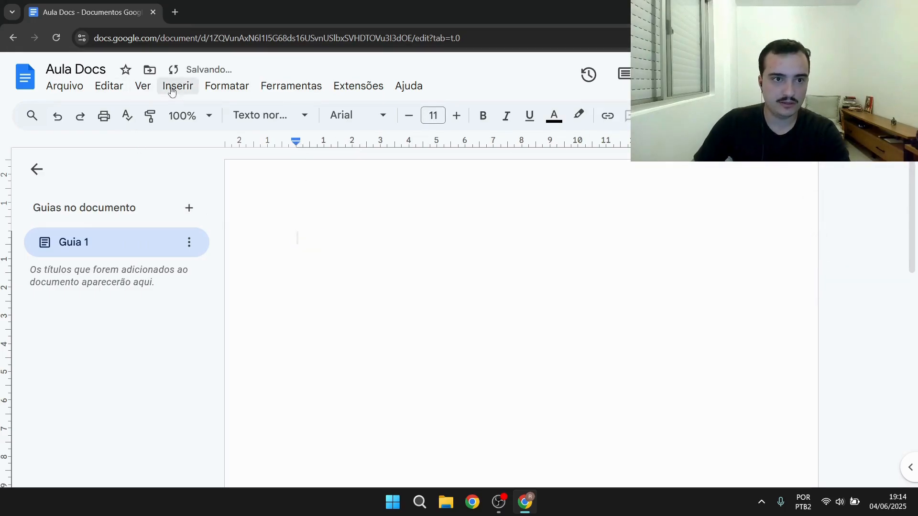
Hide the ruler and then show it again
left_click(142, 86)
left_click(187, 220)
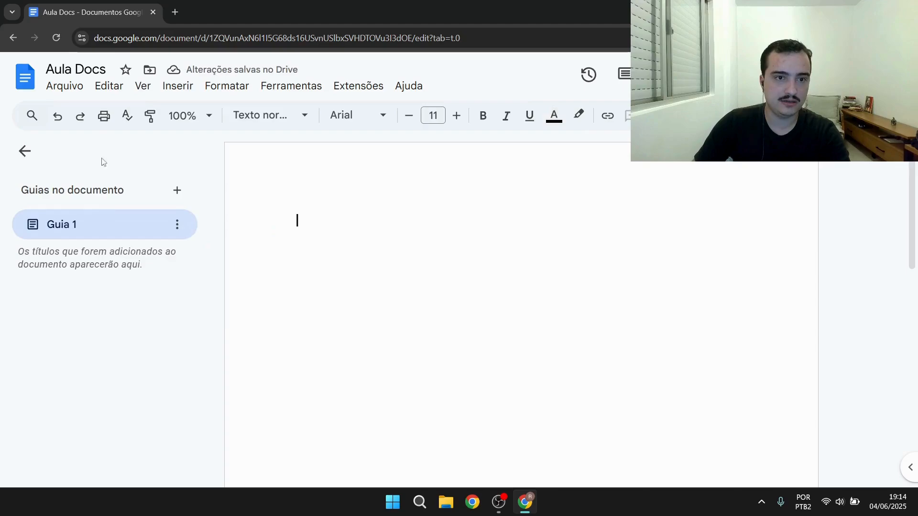
left_click(143, 88)
left_click(186, 219)
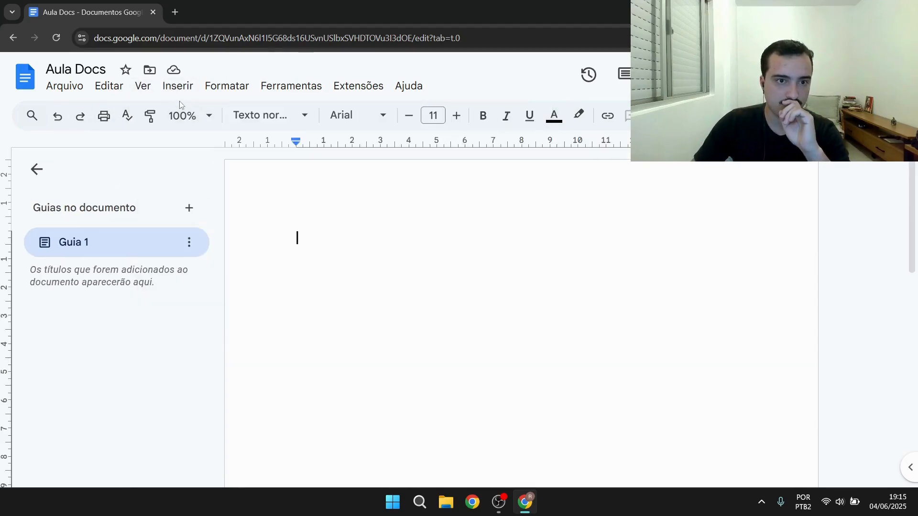
Search the web for an image and insert the first red car picture into the document
left_click(180, 93)
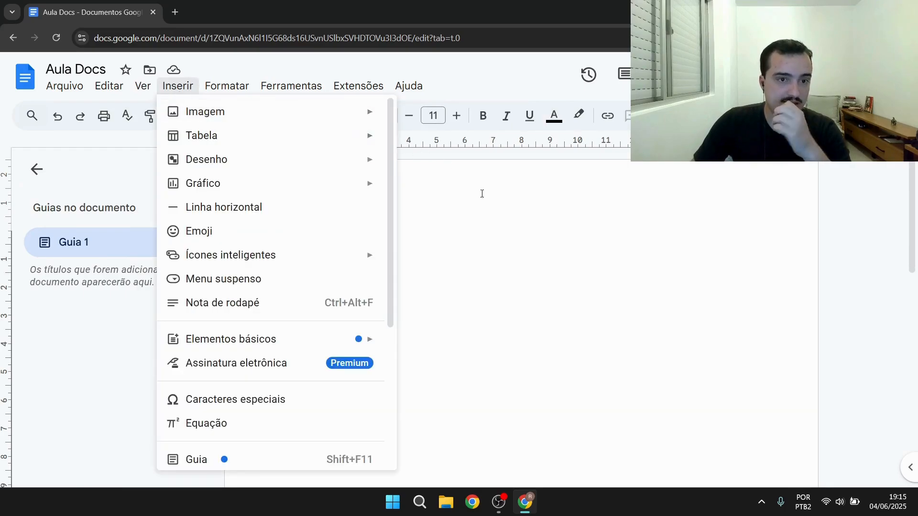
left_click(552, 276)
key("BackSpace")
key("BackSpace")
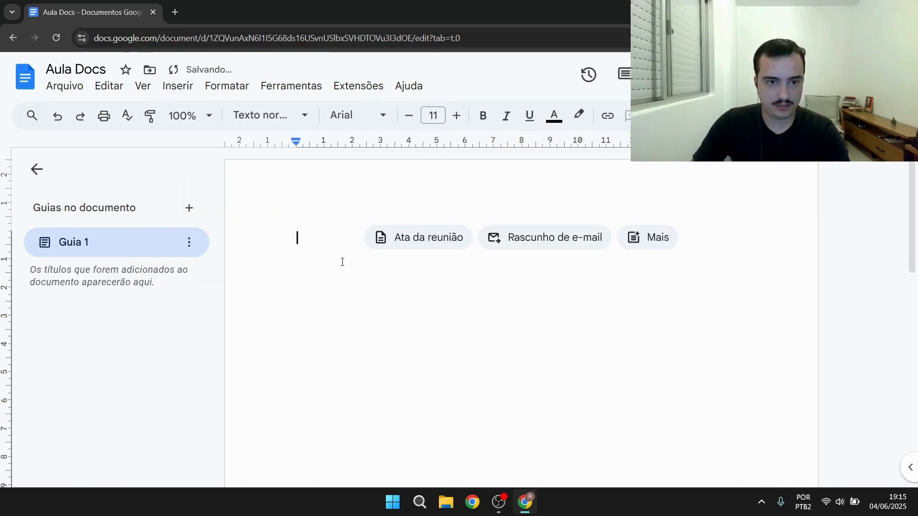
left_click(180, 93)
mouse_move(267, 111)
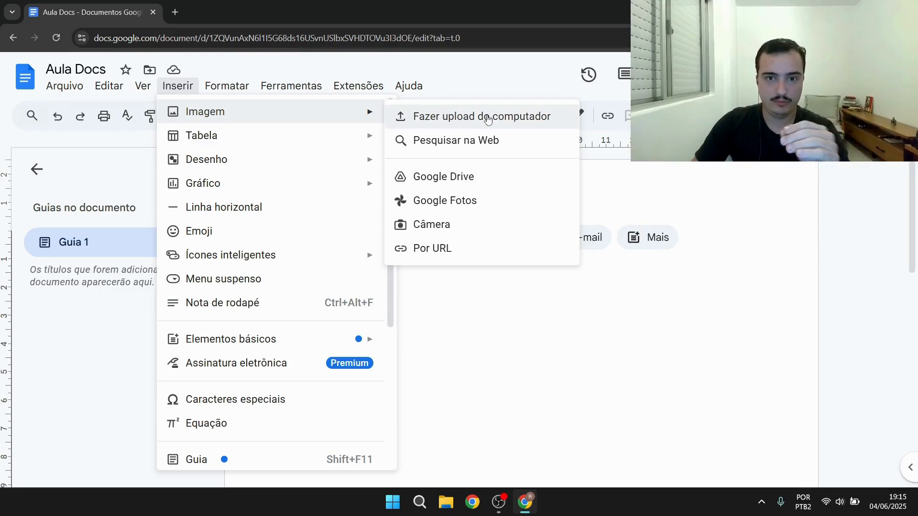
left_click(442, 142)
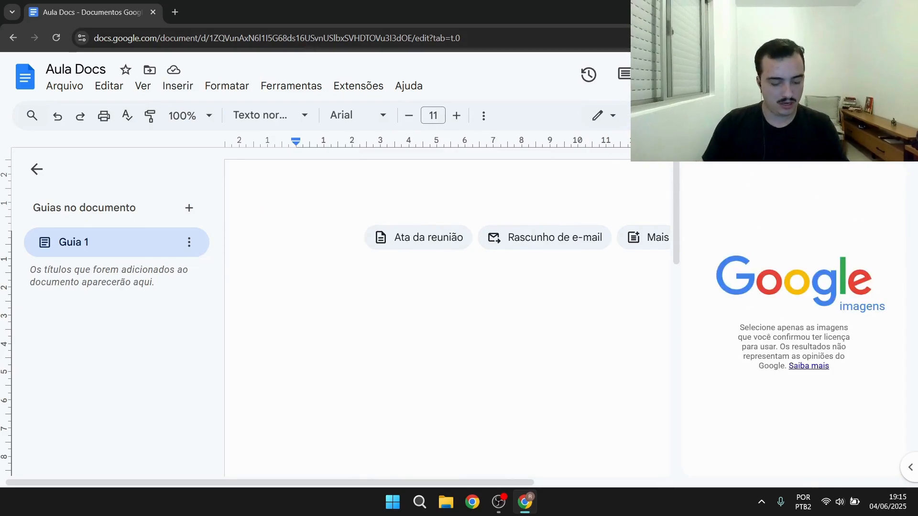
key("Return")
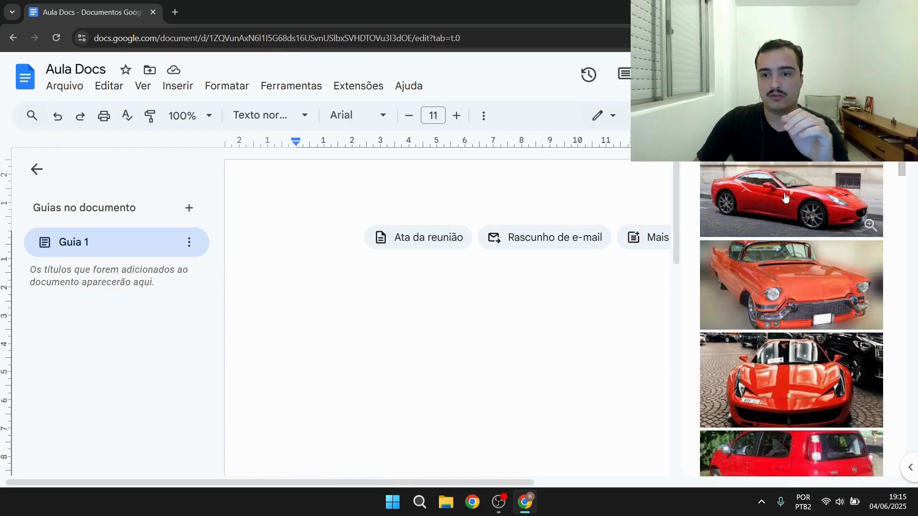
left_click(786, 199)
left_click(847, 463)
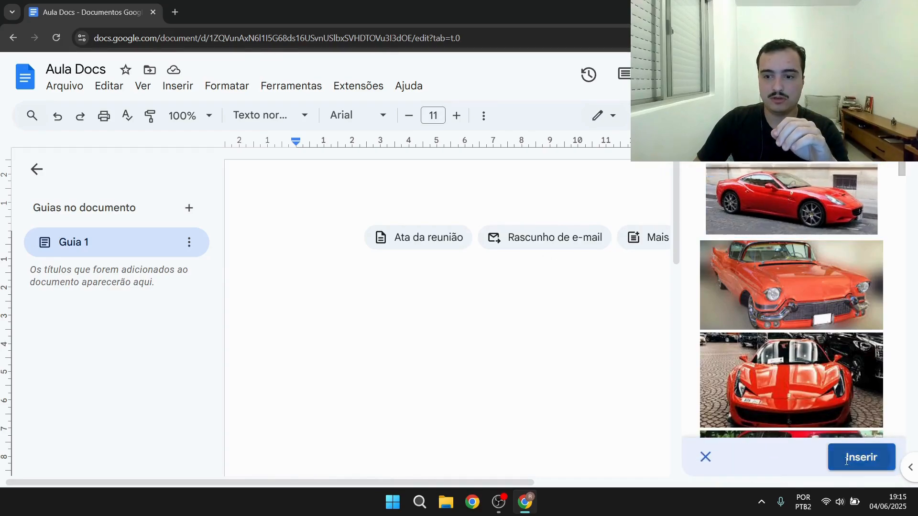
Select the inserted red car image and delete it from the document
scroll(613, 285, "down", 1)
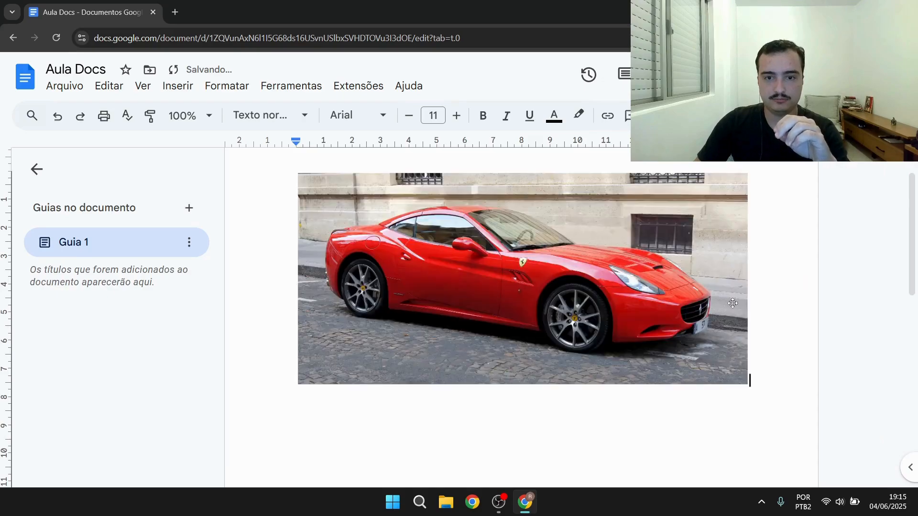
scroll(727, 302, "up", 1)
left_click(498, 281)
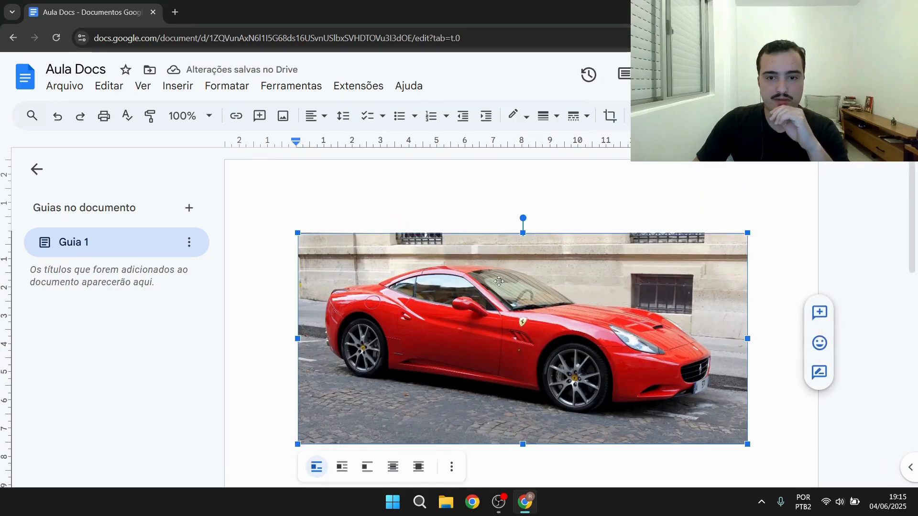
left_click(202, 90)
left_click(188, 90)
left_click(188, 89)
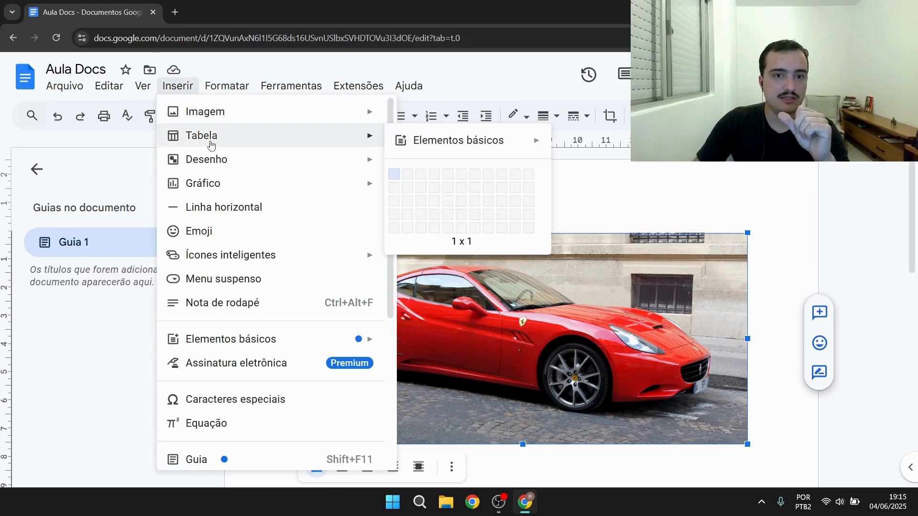
left_click(727, 292)
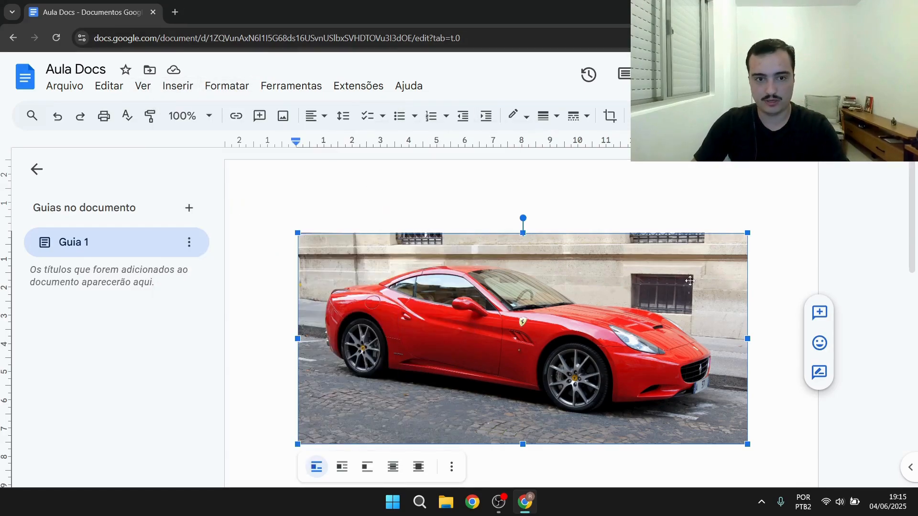
key("Delete")
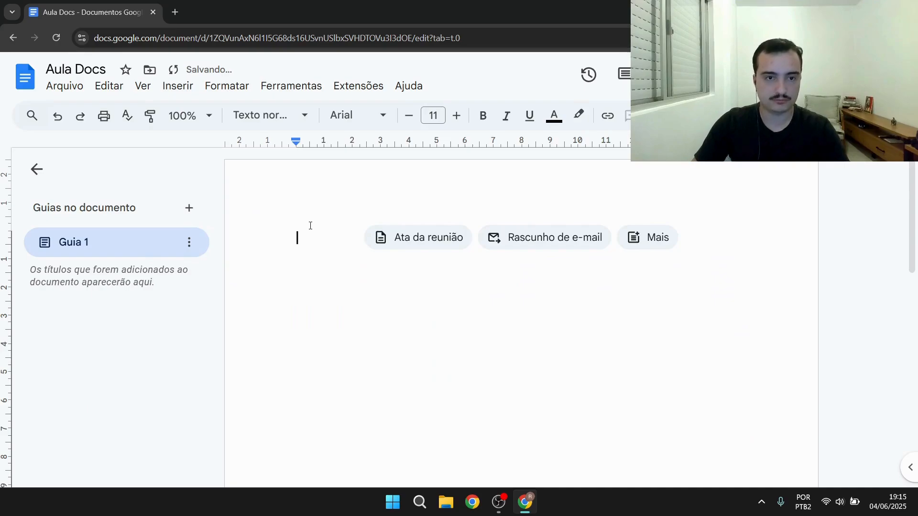
Insert a 5 x 10 table at the top of the document
left_click(170, 89)
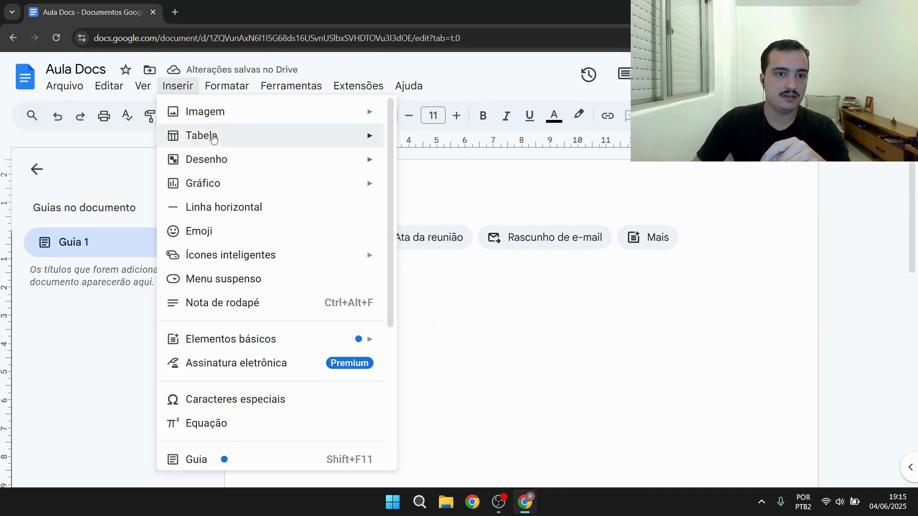
mouse_move(213, 137)
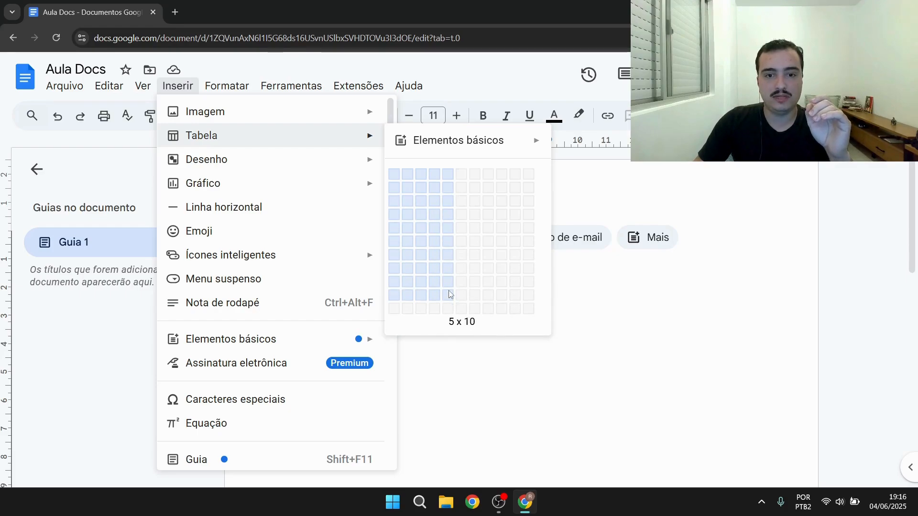
left_click(449, 299)
scroll(450, 298, "down", 4)
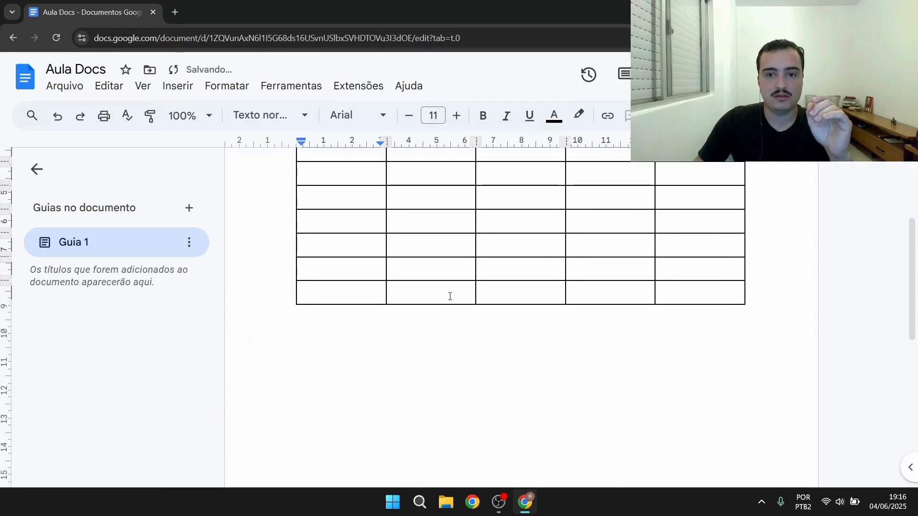
scroll(369, 224, "up", 3)
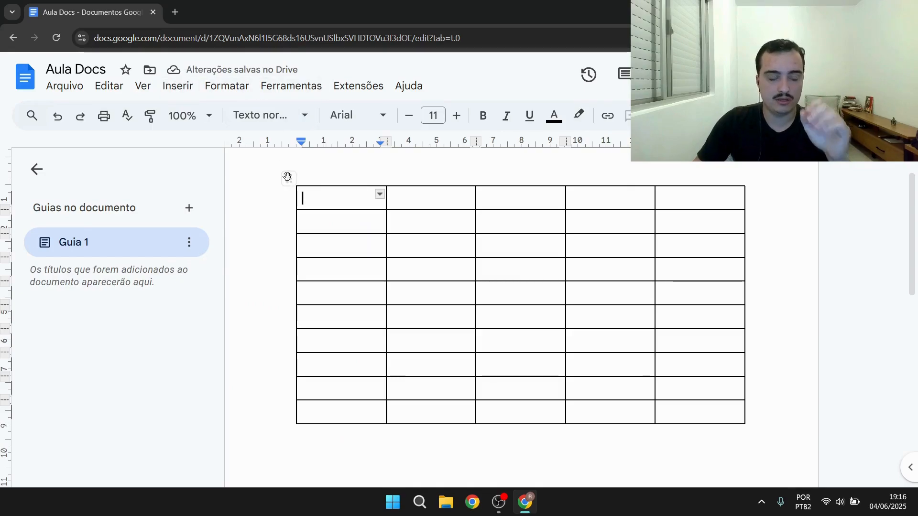
Enter the column headers Nome, Data and CPF in the table's first row
mouse_move(362, 193)
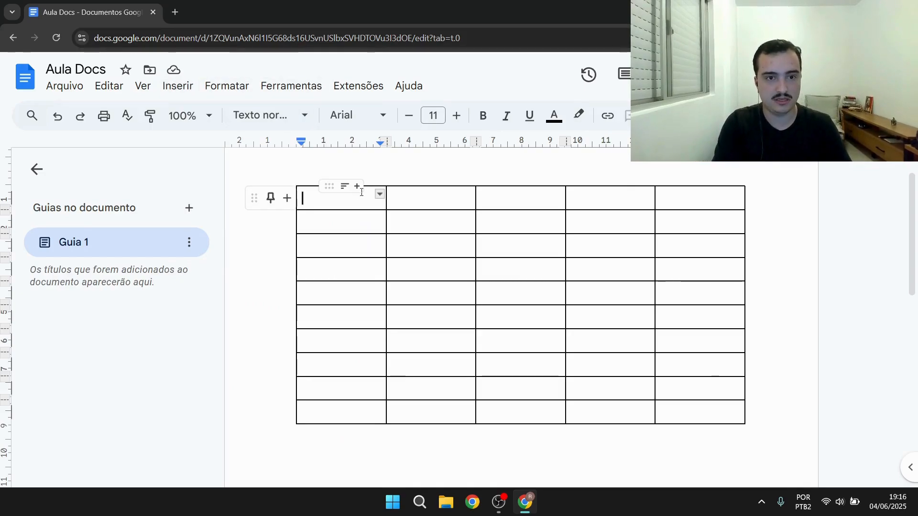
type("Nome")
key("Tab")
type("D")
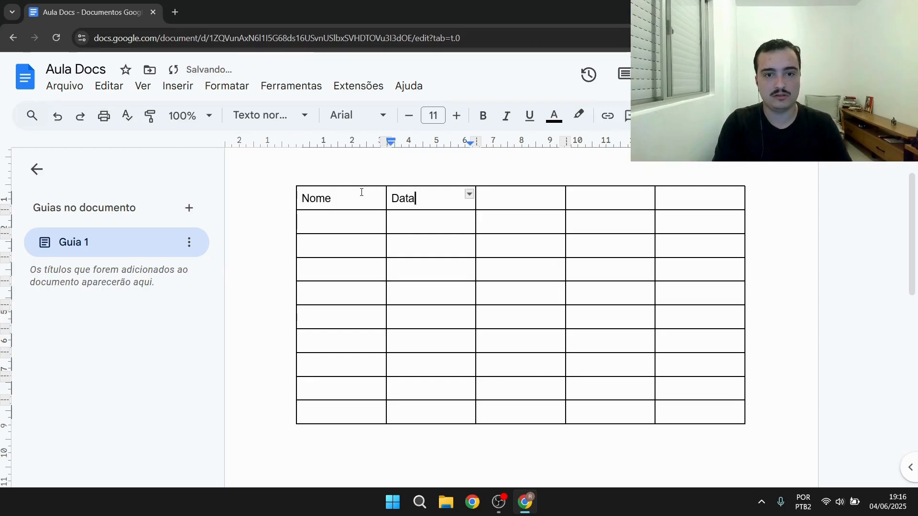
key("Tab")
type("CPF")
key("Tab")
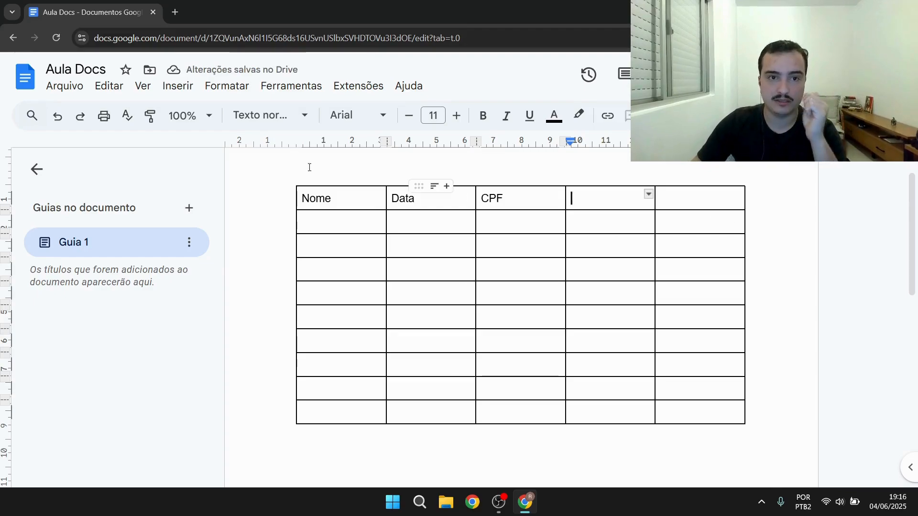
left_click(181, 89)
mouse_move(210, 159)
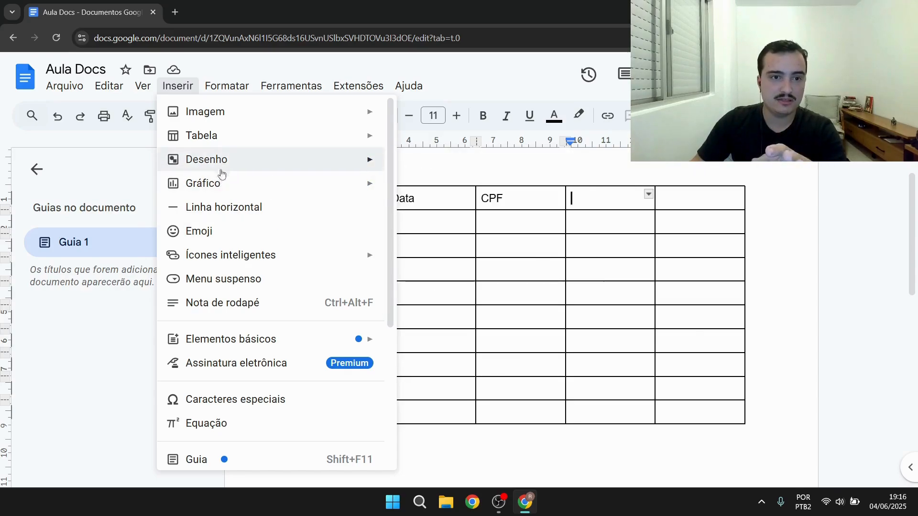
left_click(483, 270)
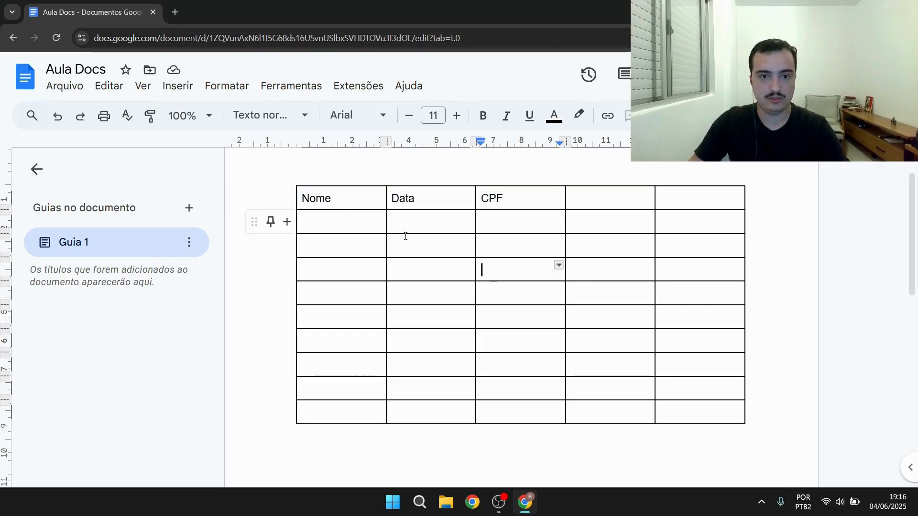
Undo the table and its header entries
left_click(59, 117)
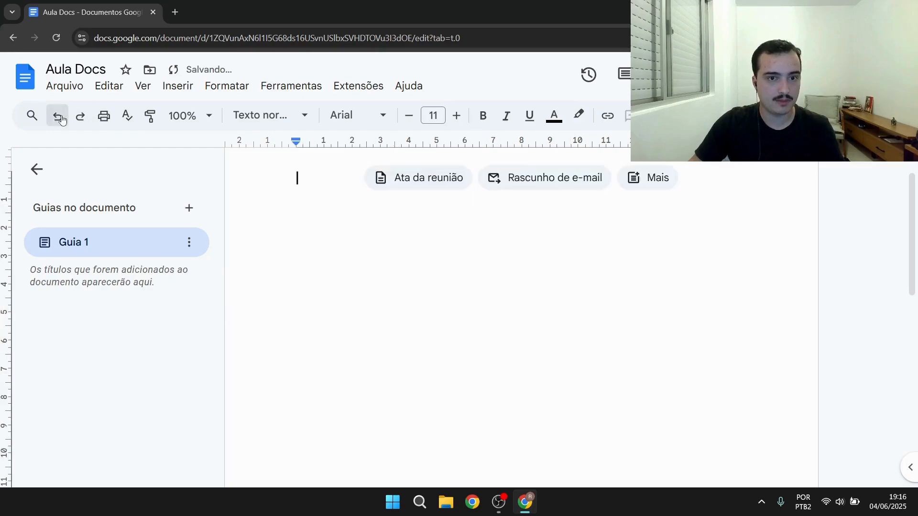
left_click(58, 117)
left_click(58, 117)
left_click(177, 86)
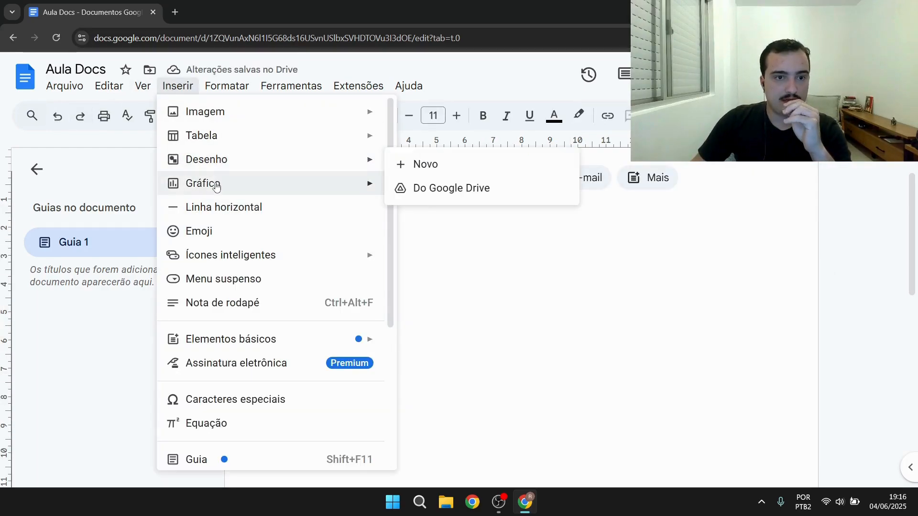
mouse_move(216, 186)
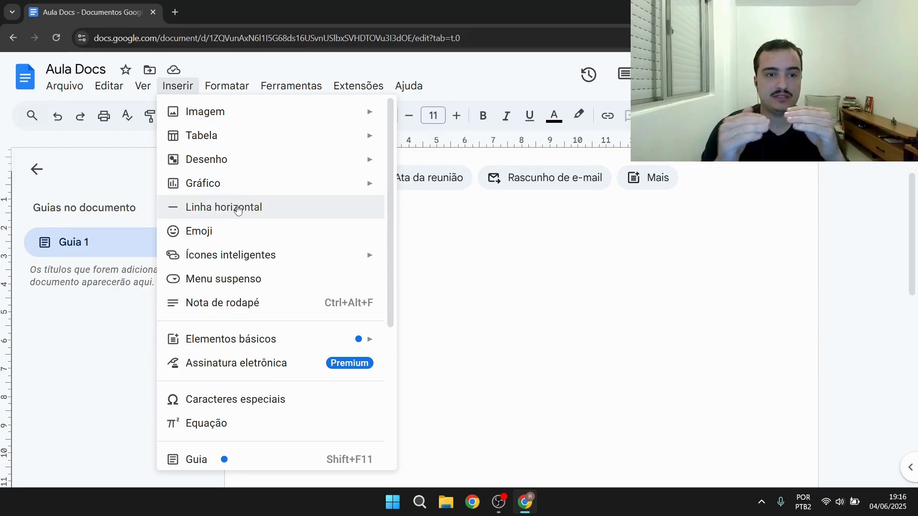
left_click(487, 221)
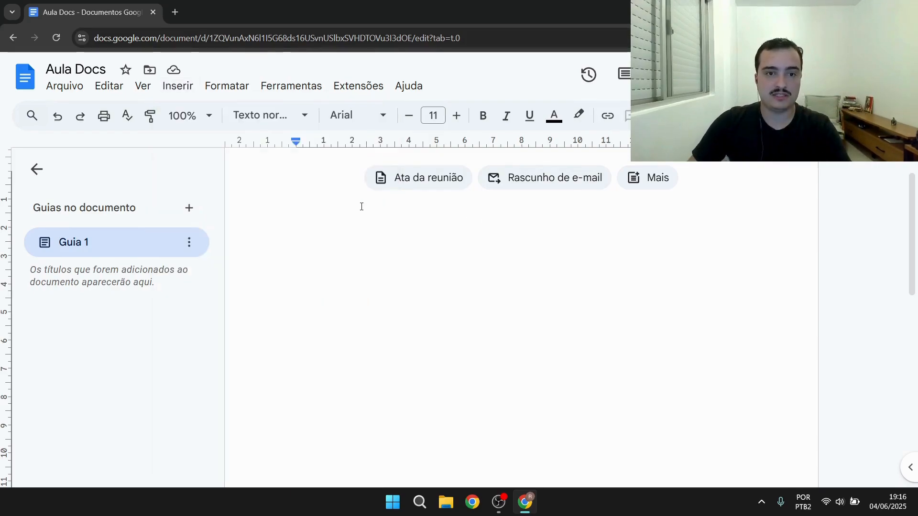
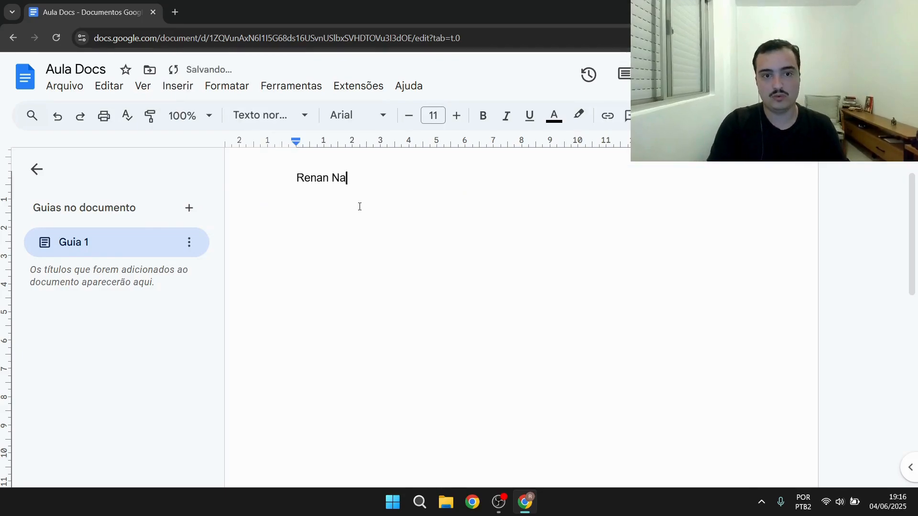
Type a person's full name on the first line and fix its misspelled surname
key("ctrl+a")
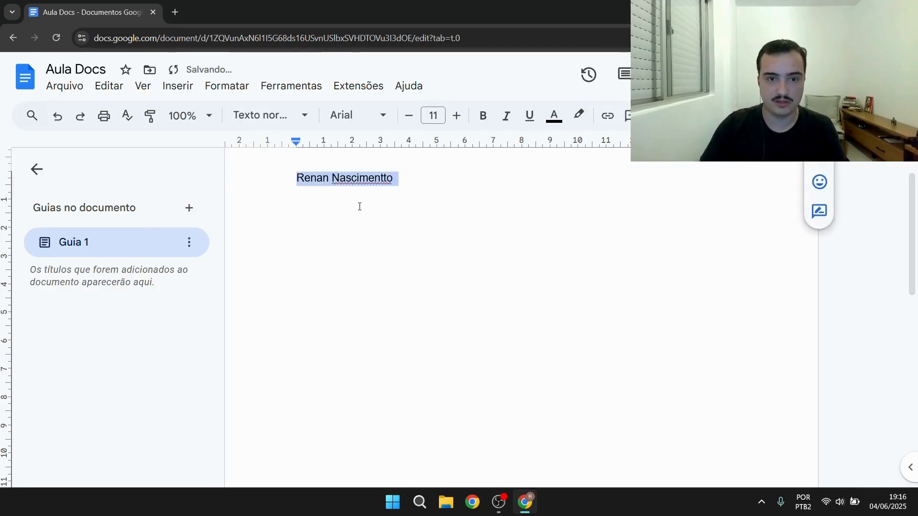
left_click(384, 178)
key("BackSpace")
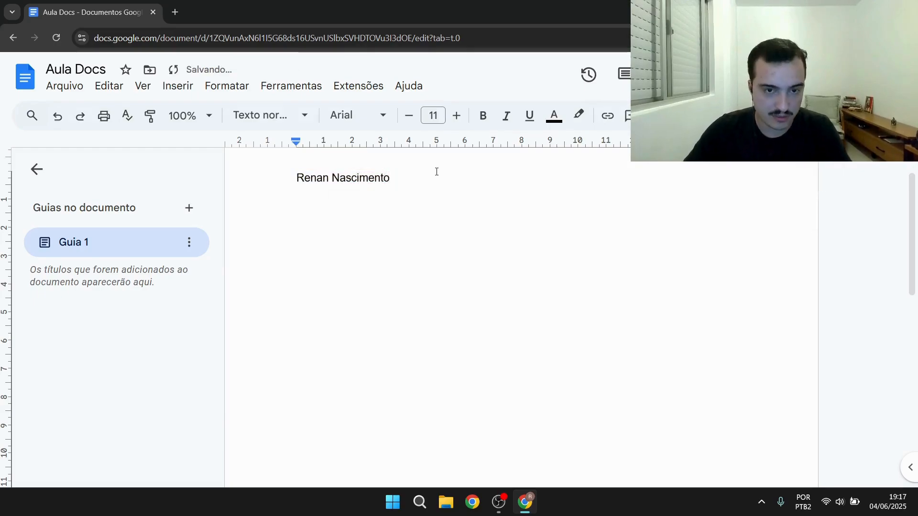
Select the name and increase its font size to 20
left_click_drag(426, 181, 285, 171)
left_click(458, 116)
left_click(457, 117)
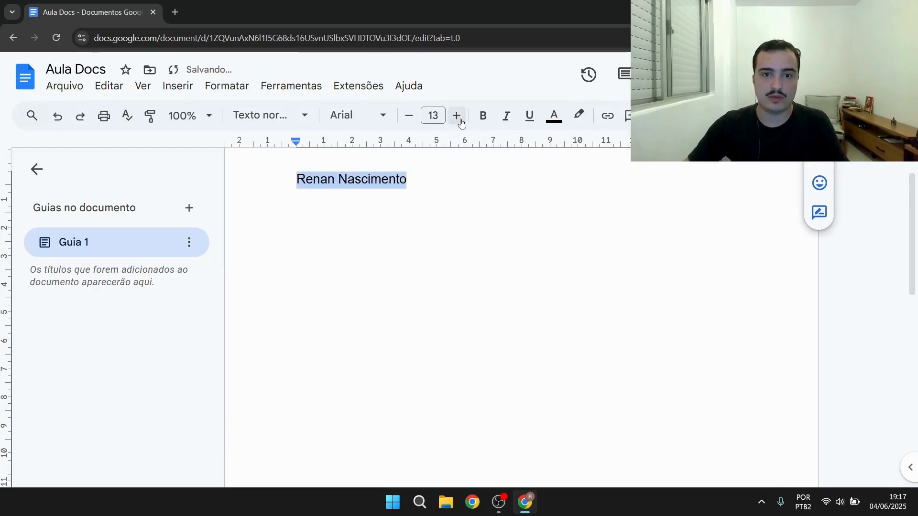
left_click(457, 116)
left_click(458, 116)
left_click(457, 116)
left_click(458, 117)
left_click(457, 116)
left_click(457, 116)
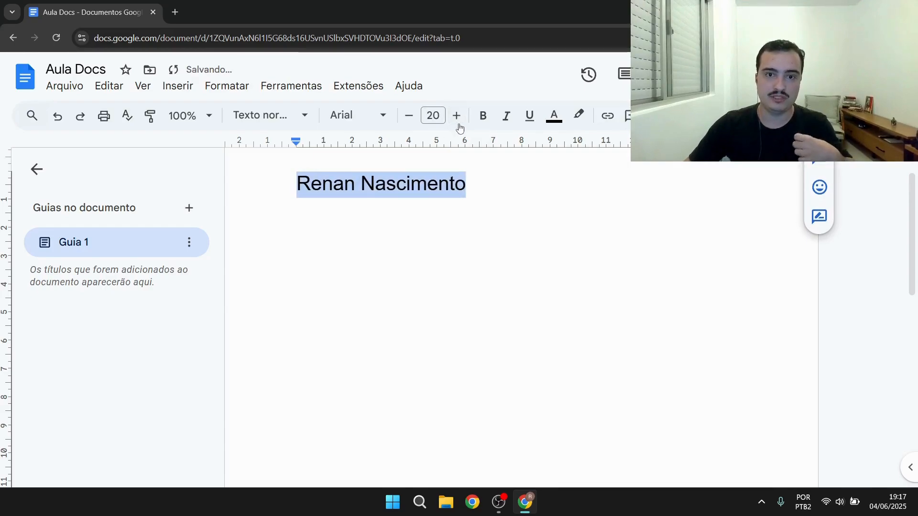
Insert a horizontal line below the name
scroll(414, 158, "up", 1)
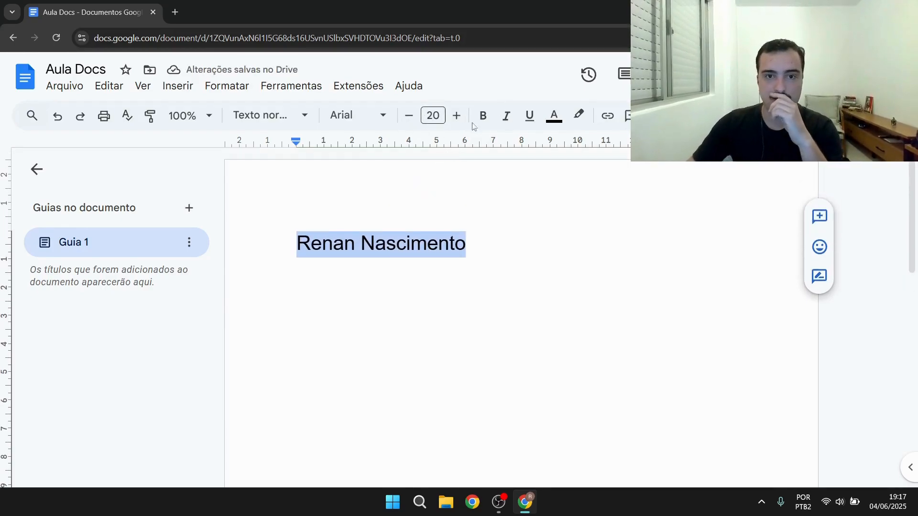
left_click(506, 245)
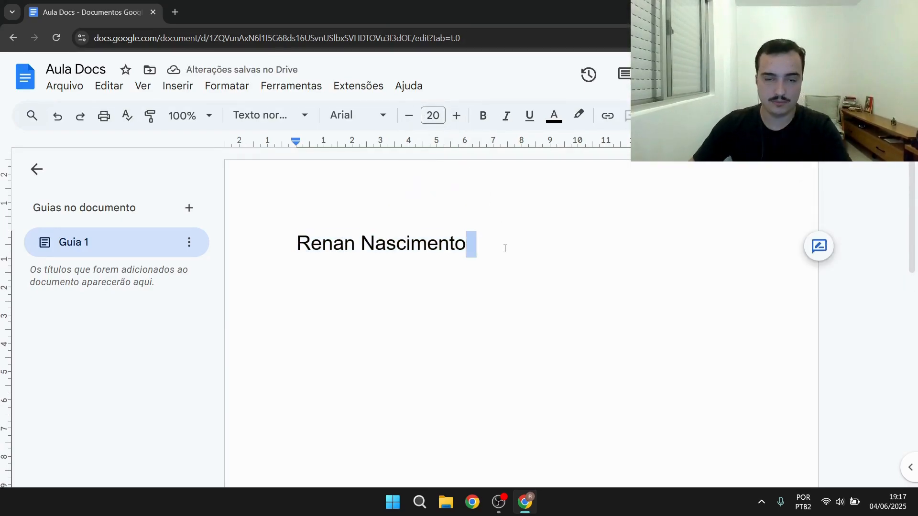
key("Return")
left_click(177, 86)
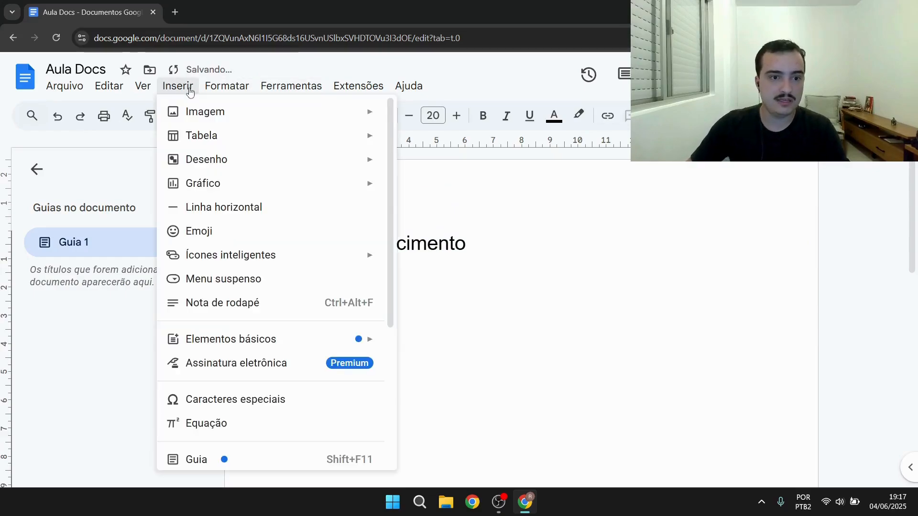
left_click(234, 205)
key("BackSpace")
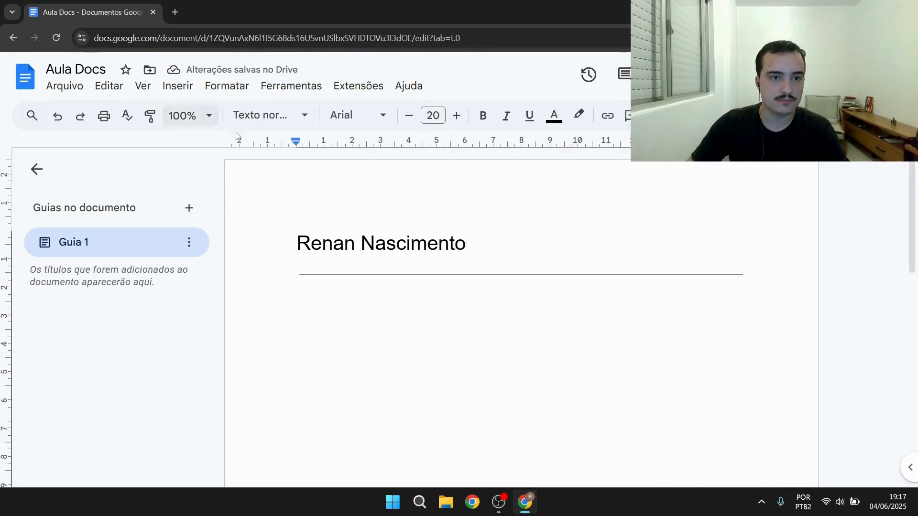
Undo the last three changes and delete the selected name
left_click(58, 116)
left_click(57, 116)
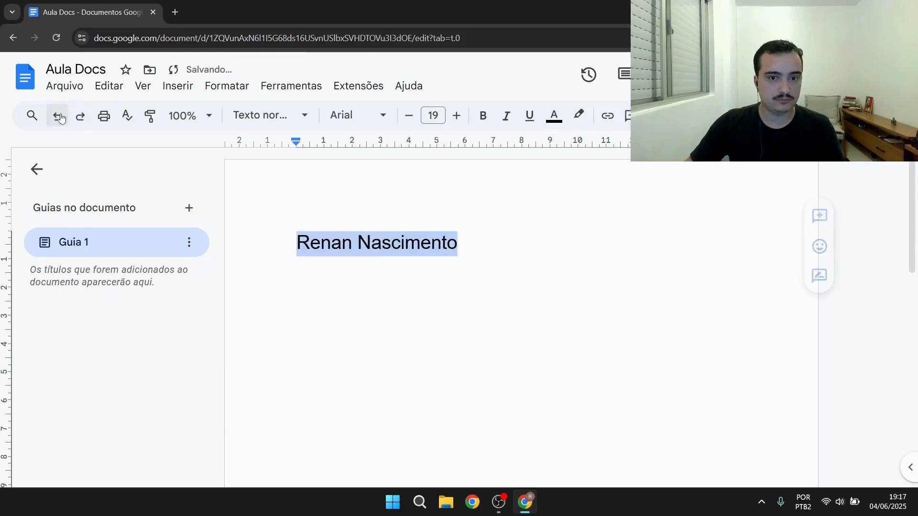
left_click(57, 116)
left_click(57, 116)
left_click(57, 116)
key("BackSpace")
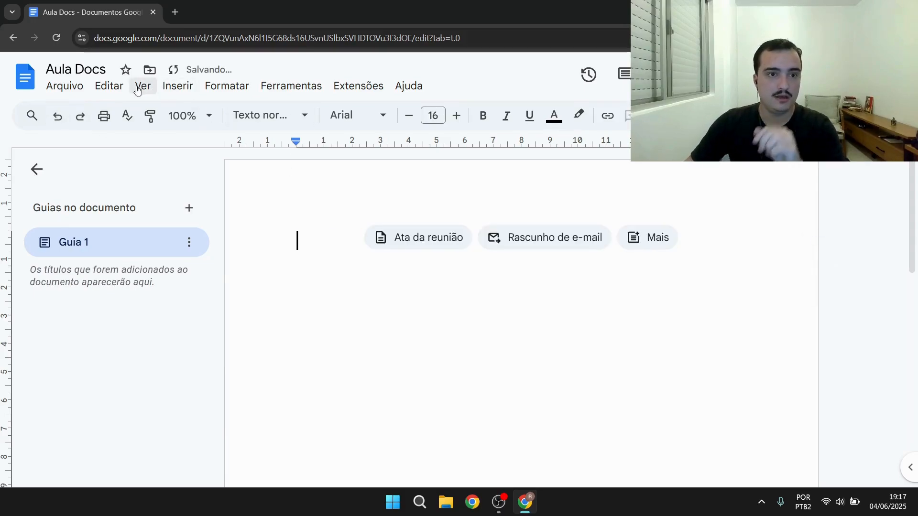
left_click(166, 87)
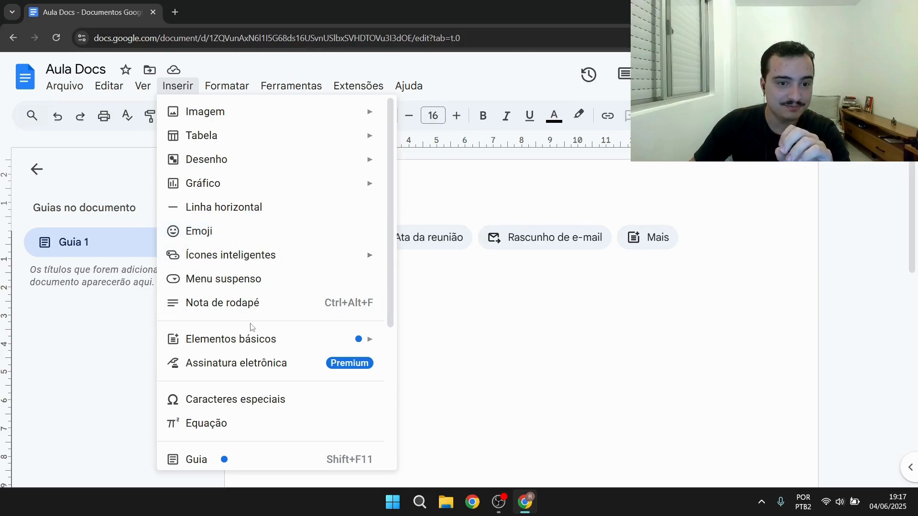
scroll(279, 334, "down", 5)
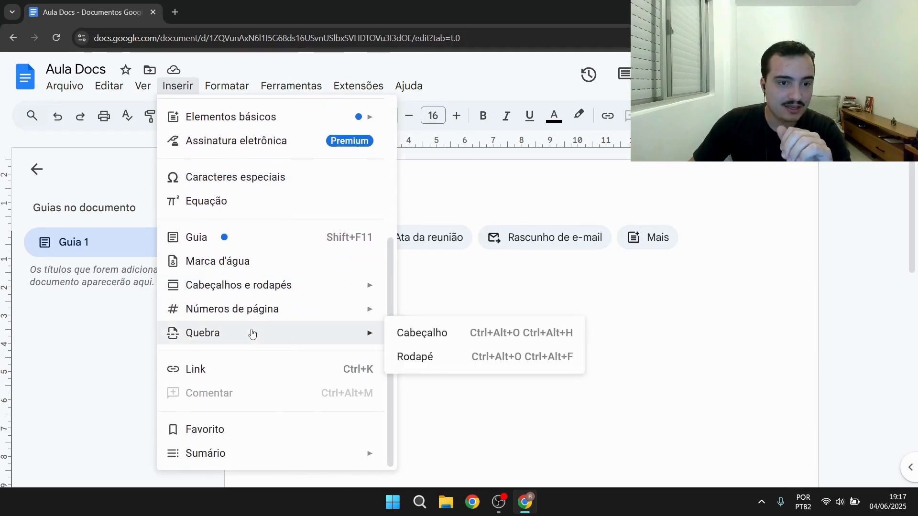
mouse_move(253, 337)
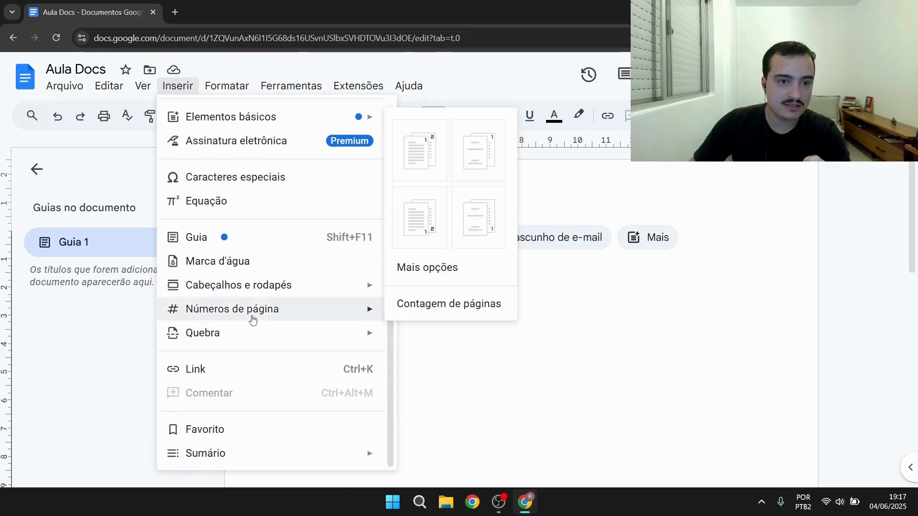
left_click(705, 298)
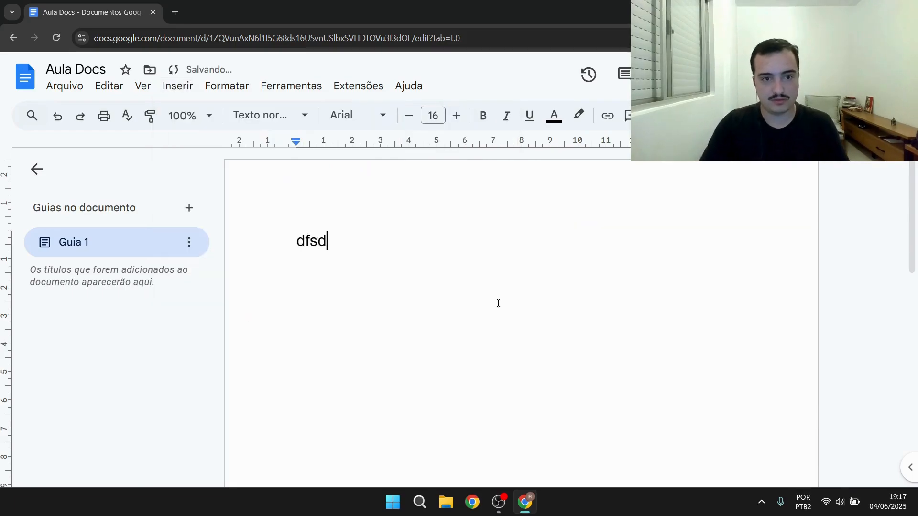
Type several lines of filler text such as dfsfsdfs and fsdf sd fs d down the page
key("Return")
key("Return")
type("dfsfsdfs")
key("Return")
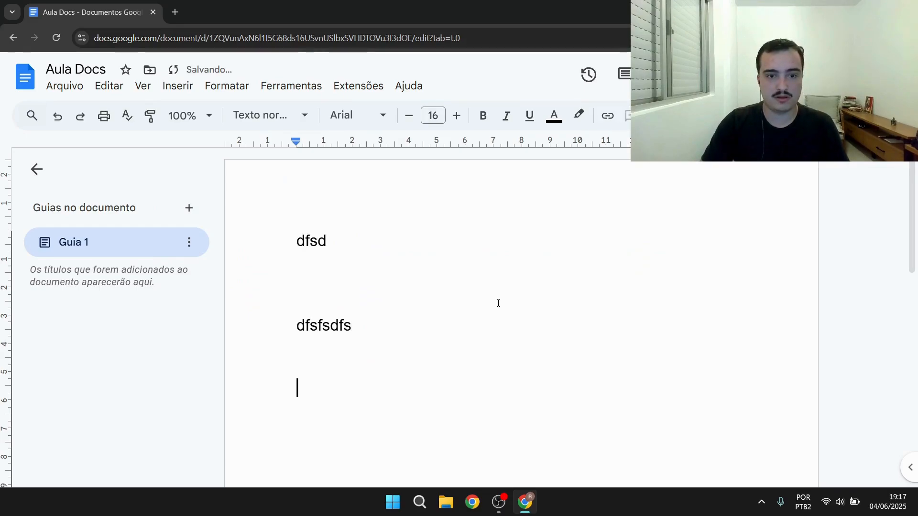
type("fsdf sd fs d f s")
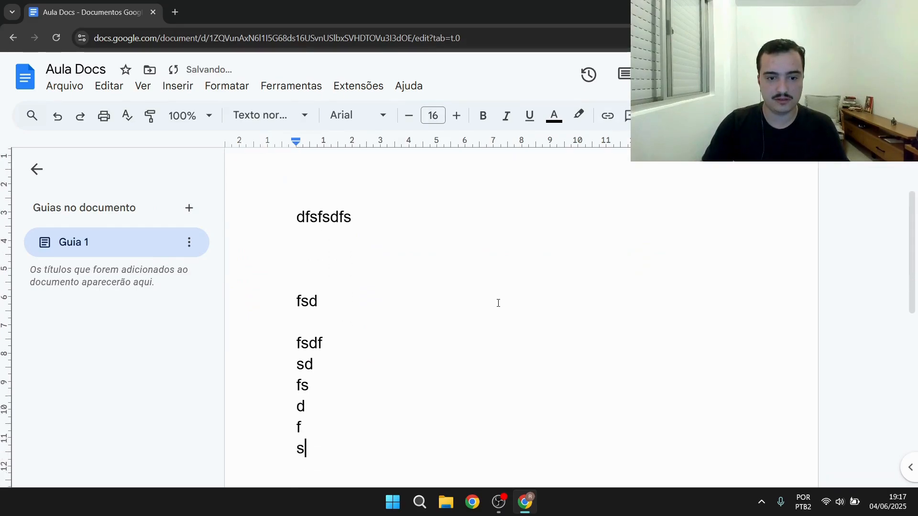
type("d f s d fs d  ds s")
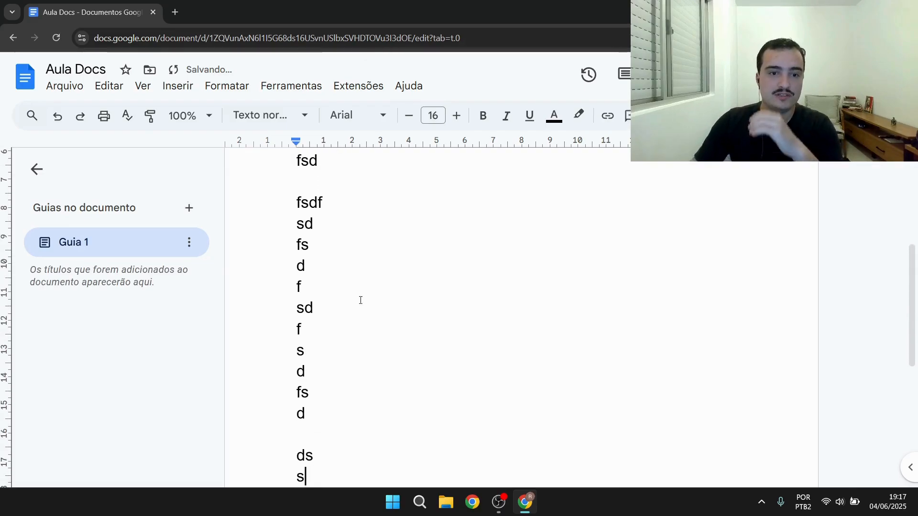
Add a final filler line s at the bottom of the text
scroll(347, 295, "down", 5)
scroll(363, 297, "up", 8)
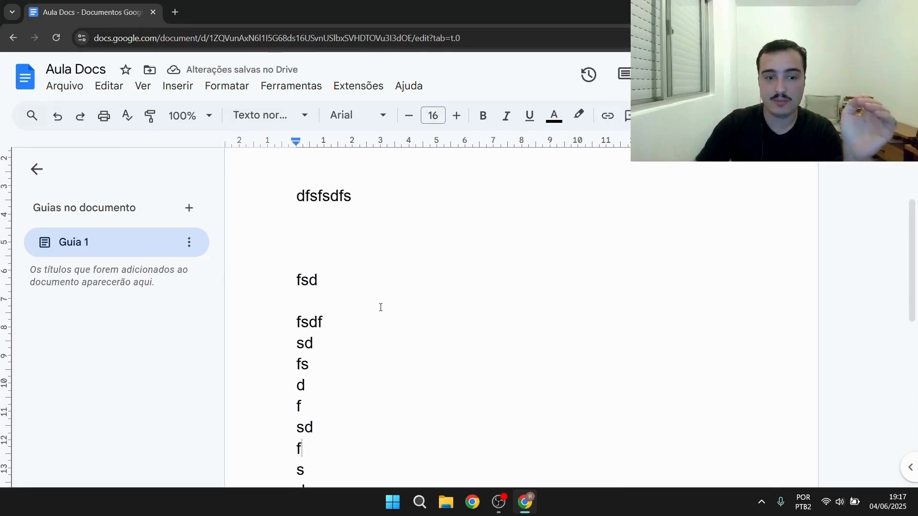
scroll(296, 318, "down", 4)
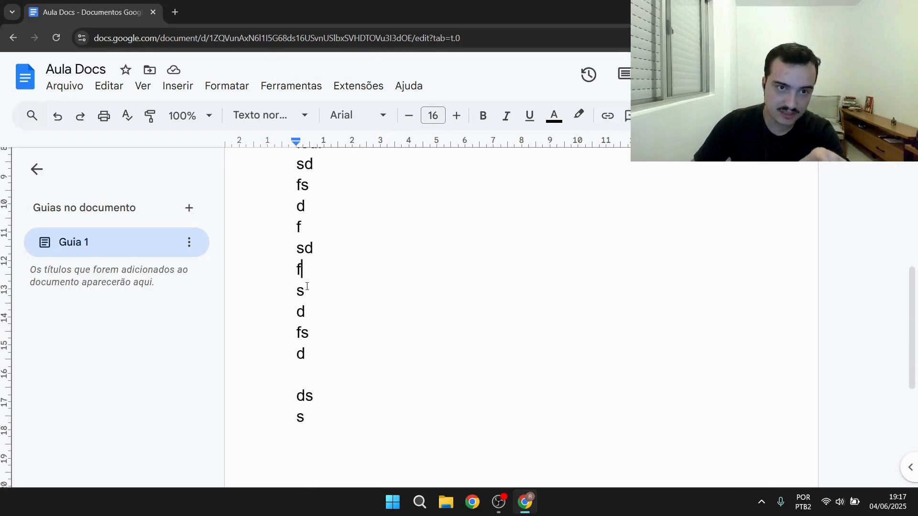
left_click(177, 86)
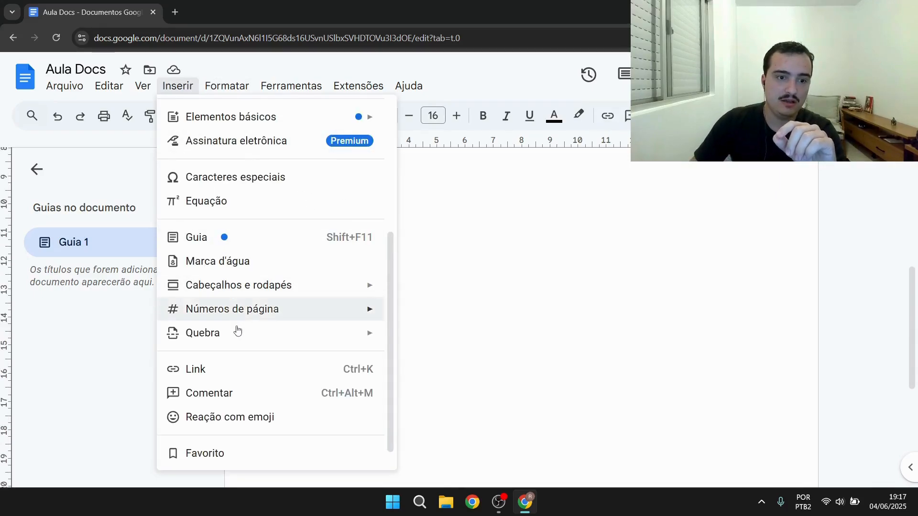
mouse_move(305, 337)
left_click(423, 339)
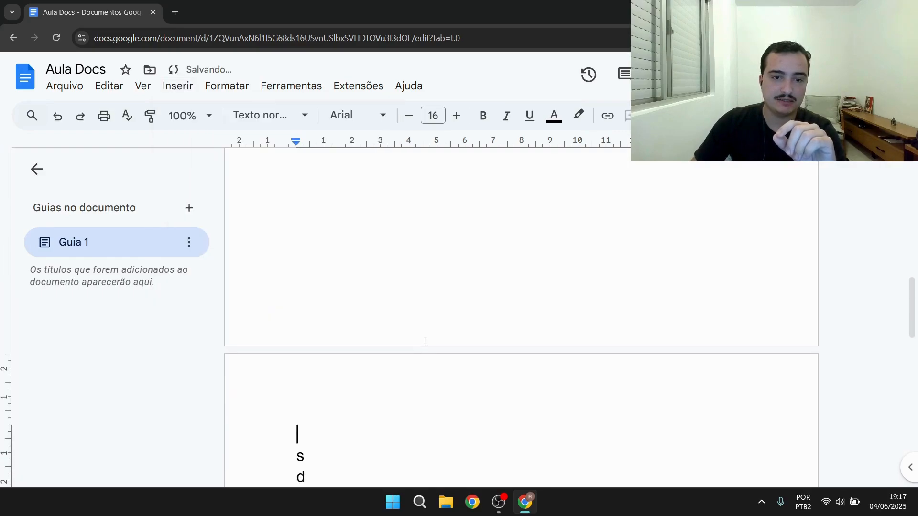
Delete a block of filler lines near the end of the page, then undo the deletion
scroll(423, 340, "up", 9)
left_click_drag(314, 404, 271, 197)
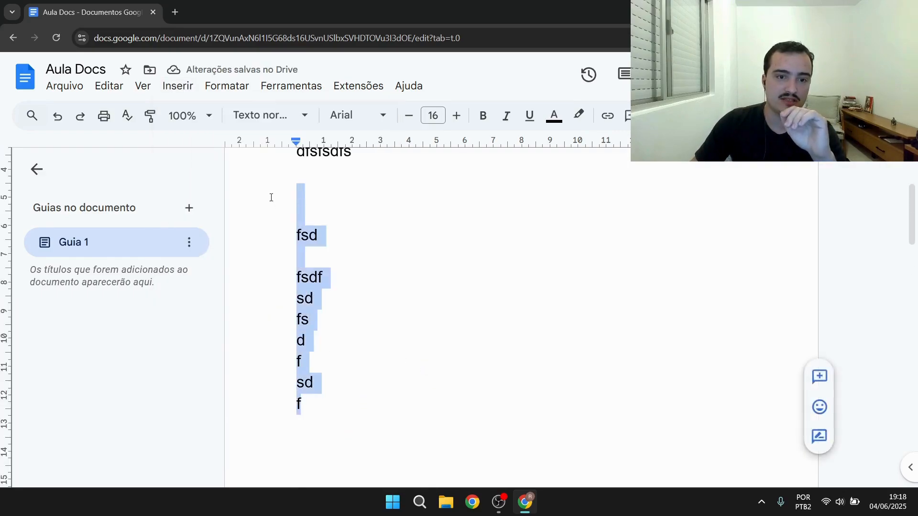
scroll(323, 302, "down", 6)
scroll(325, 305, "down", 9)
left_click_drag(293, 265, 428, 455)
key("BackSpace")
scroll(425, 449, "up", 10)
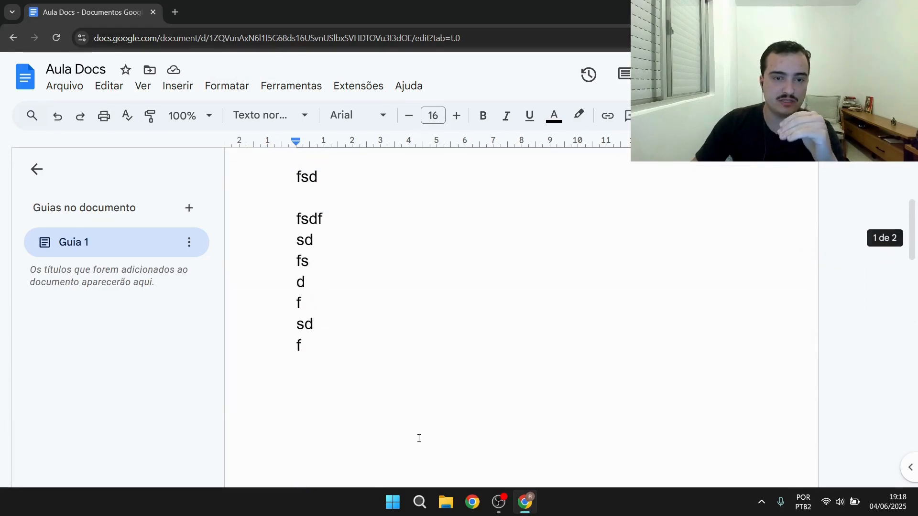
scroll(420, 429, "down", 12)
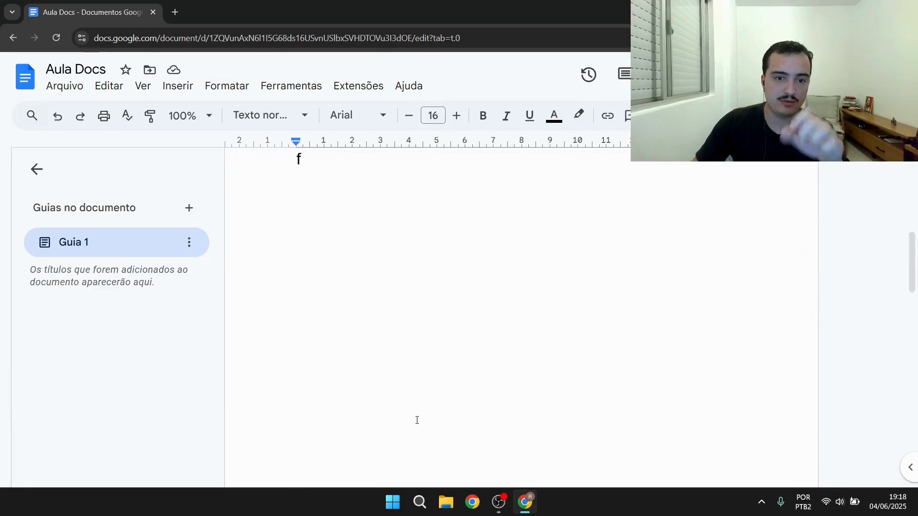
scroll(311, 283, "up", 4)
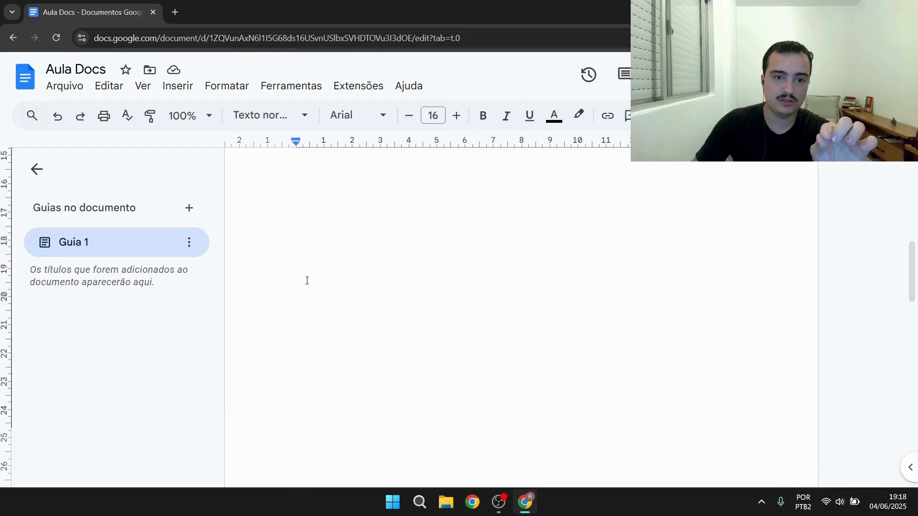
key("ctrl+z")
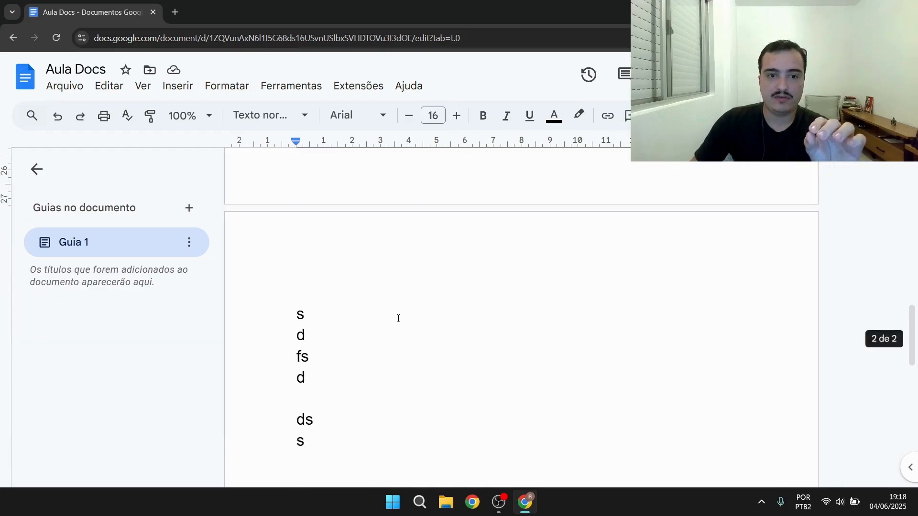
Select all the filler text in the document and delete it
left_click_drag(316, 443, 282, 239)
scroll(279, 320, "up", 9)
scroll(280, 321, "up", 3)
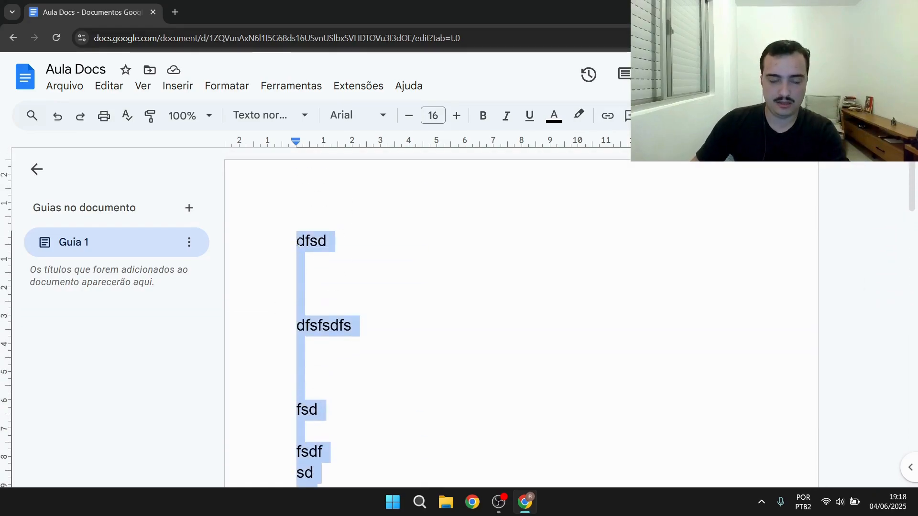
key("BackSpace")
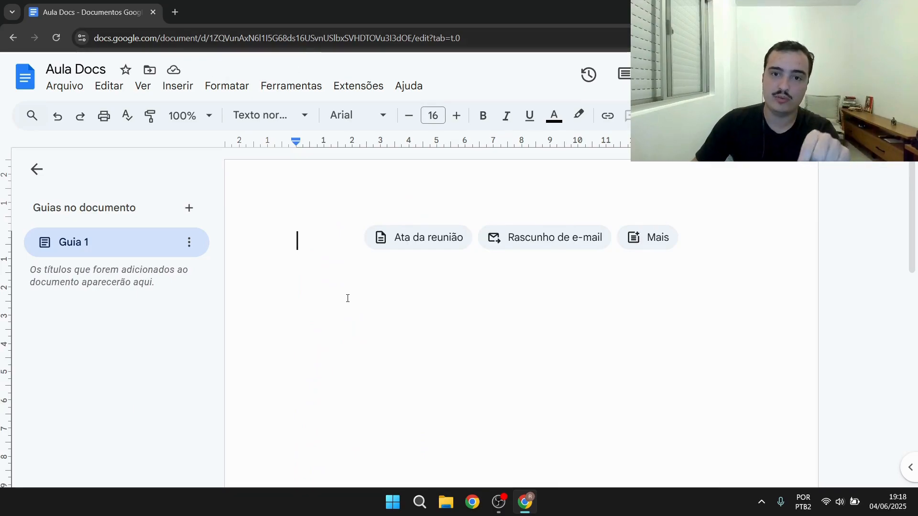
Insert page numbers in the footer at the right on every page, then return to the document body
left_click(191, 92)
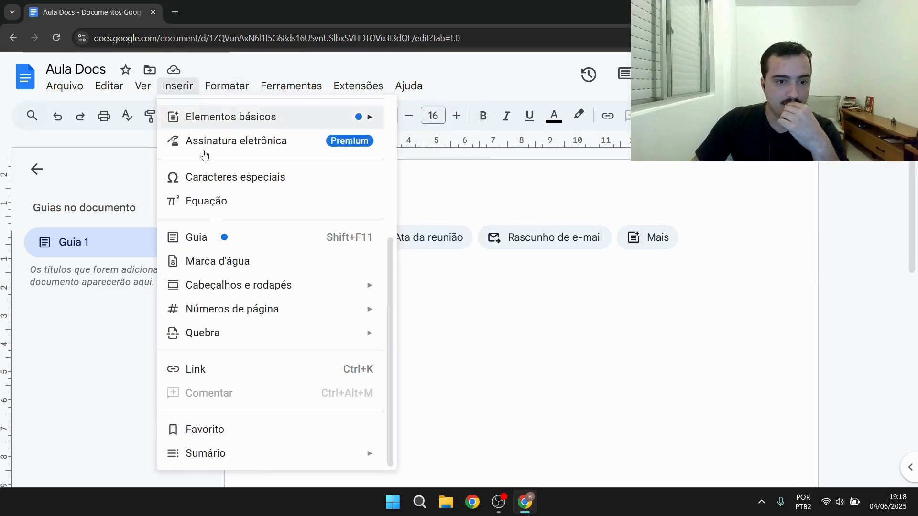
mouse_move(243, 311)
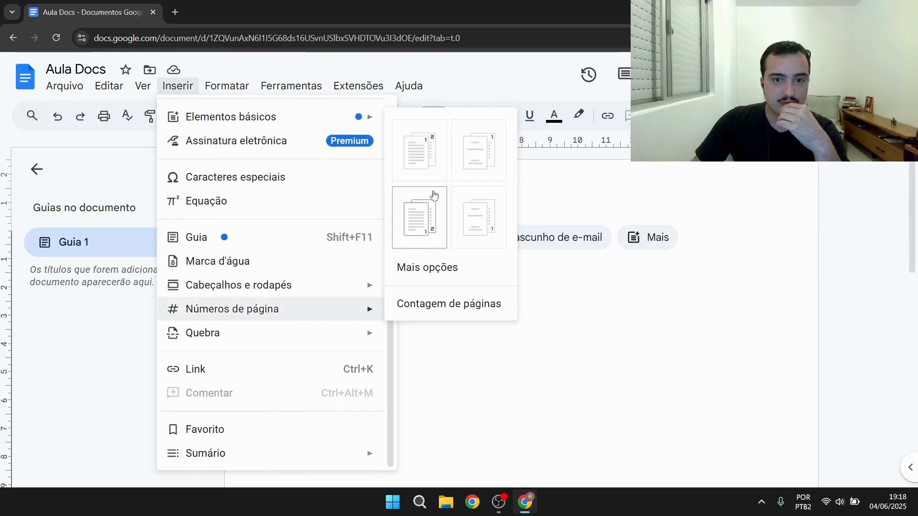
left_click(435, 208)
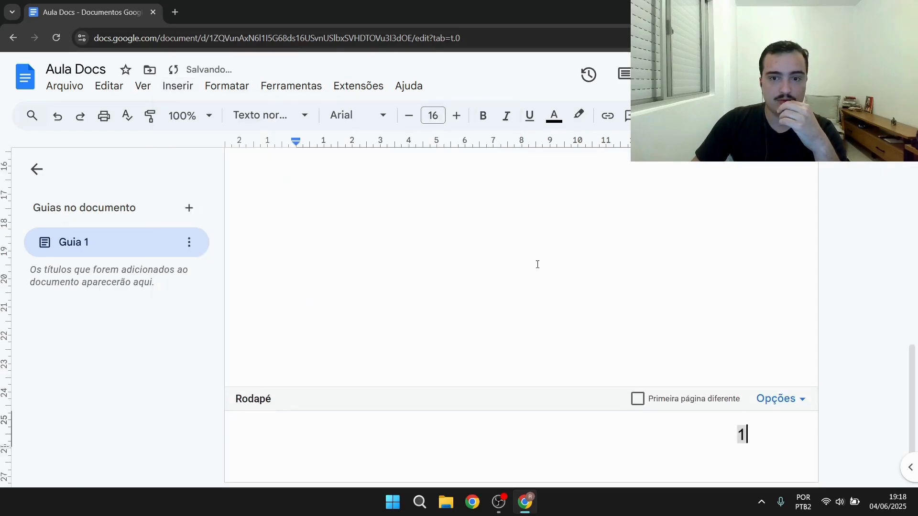
scroll(850, 307, "up", 3)
double_click(811, 320)
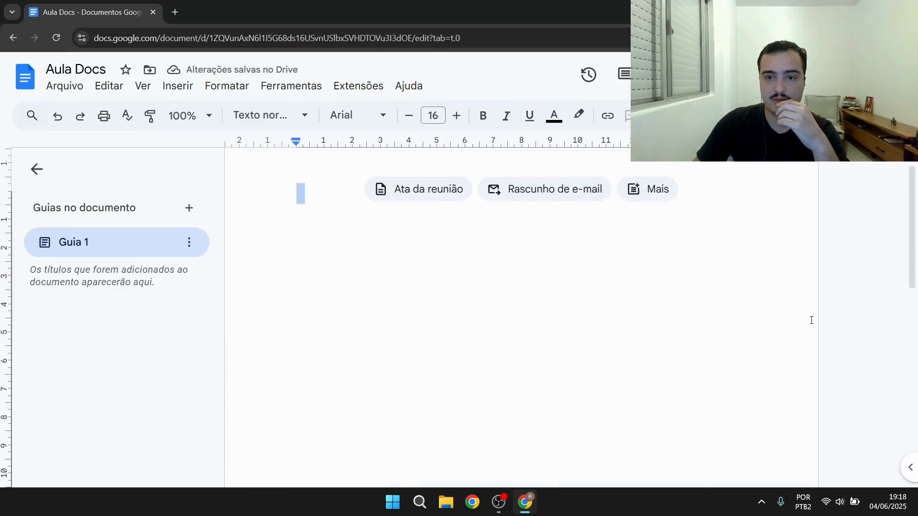
scroll(813, 330, "down", 7)
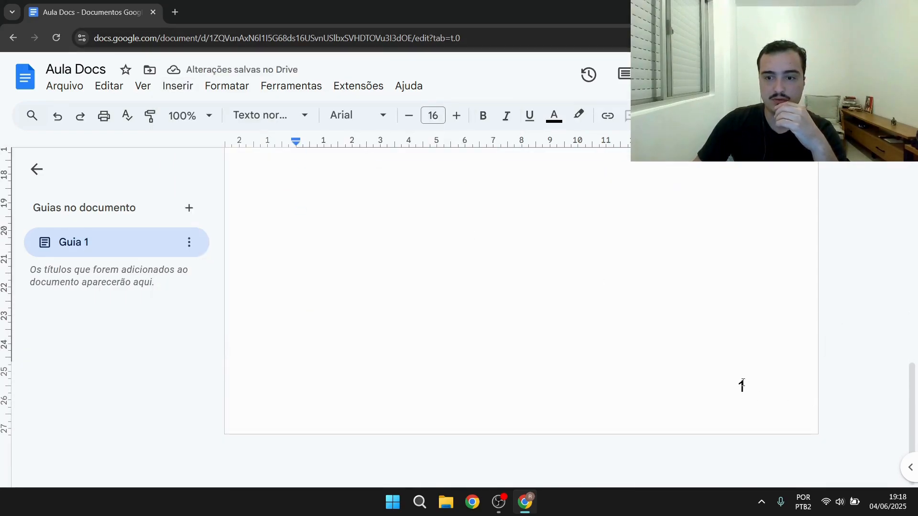
left_click(168, 86)
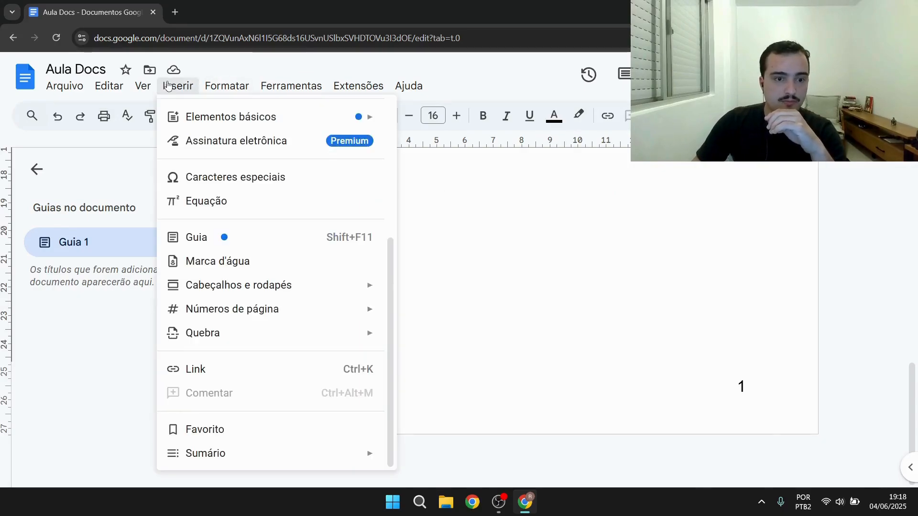
mouse_move(262, 463)
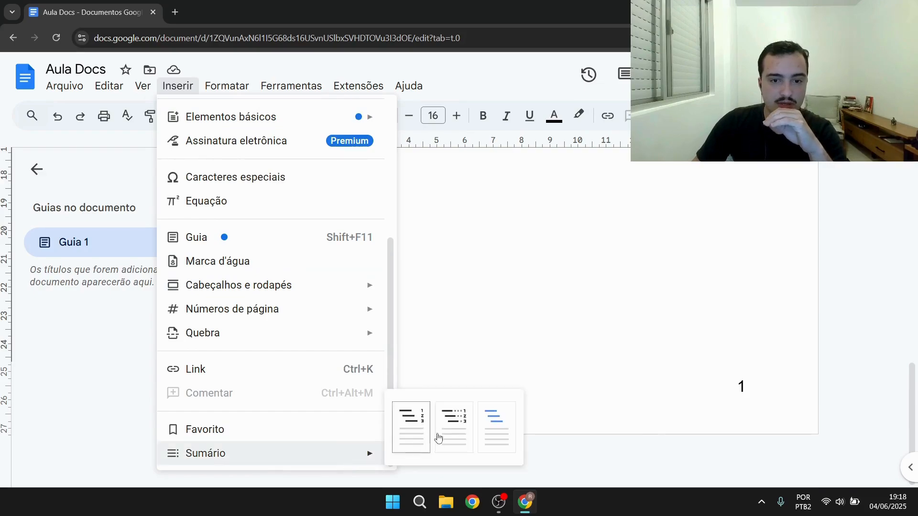
mouse_move(243, 89)
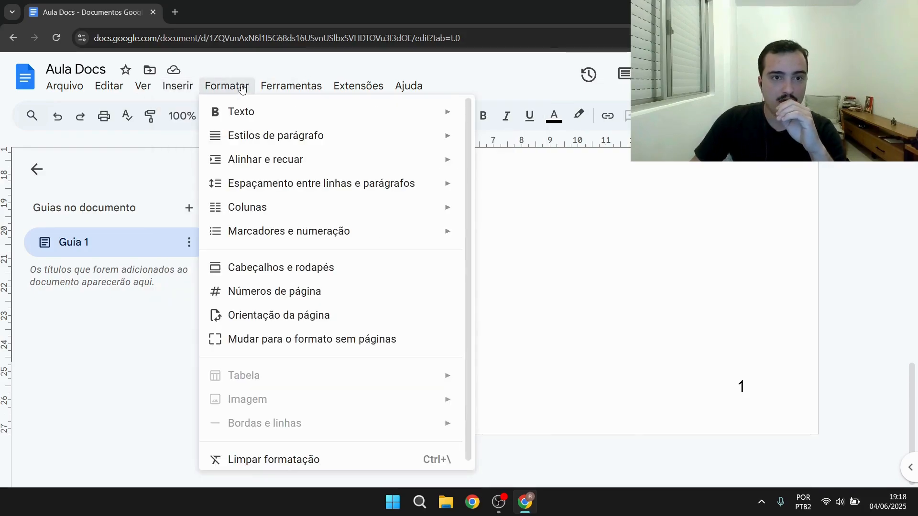
left_click(540, 229)
scroll(592, 297, "up", 10)
left_click(216, 82)
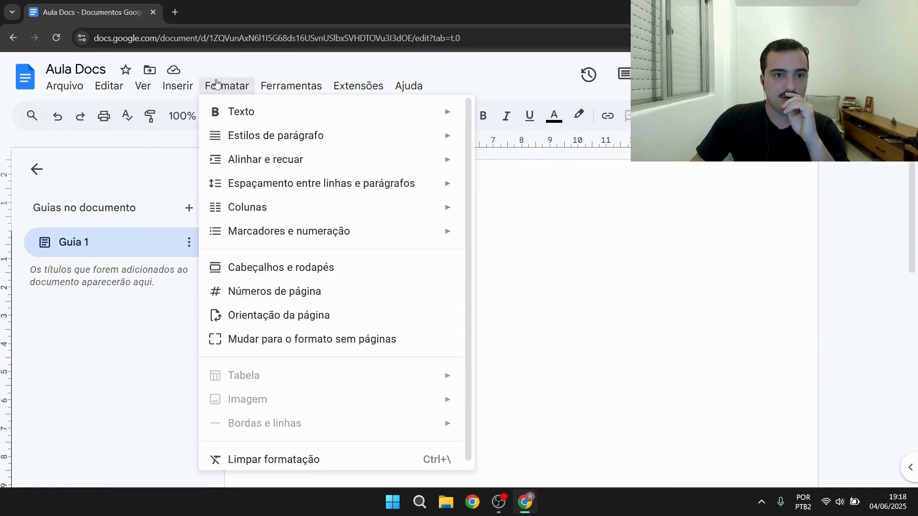
mouse_move(255, 118)
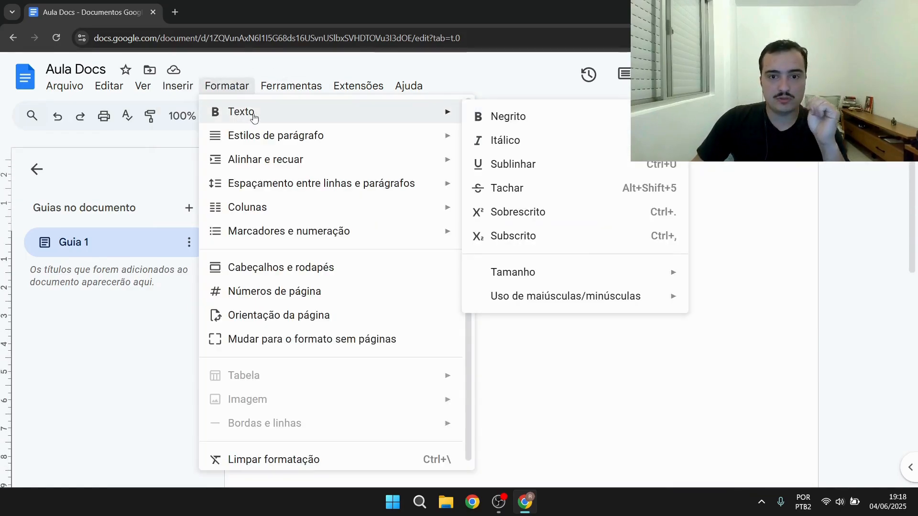
In a new browser tab, search for lorem ipsum and open the lipsum.com result
left_click(175, 13)
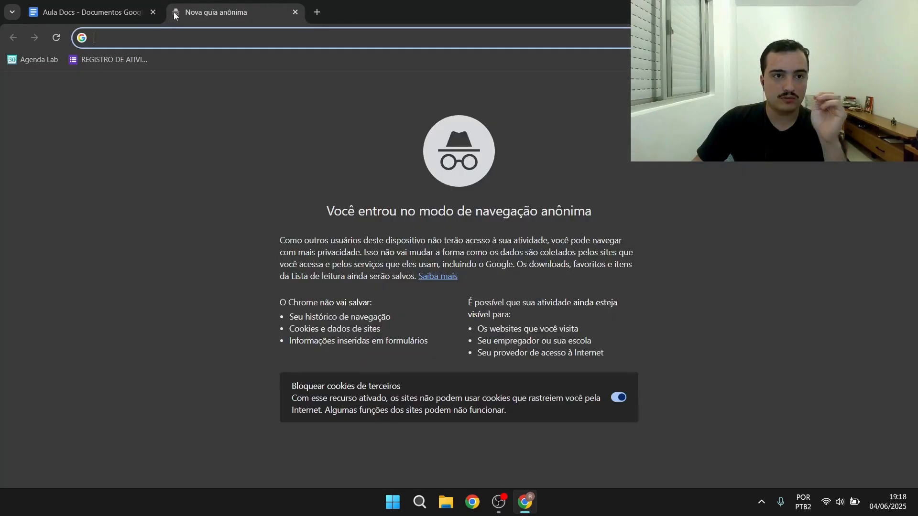
type("lorem")
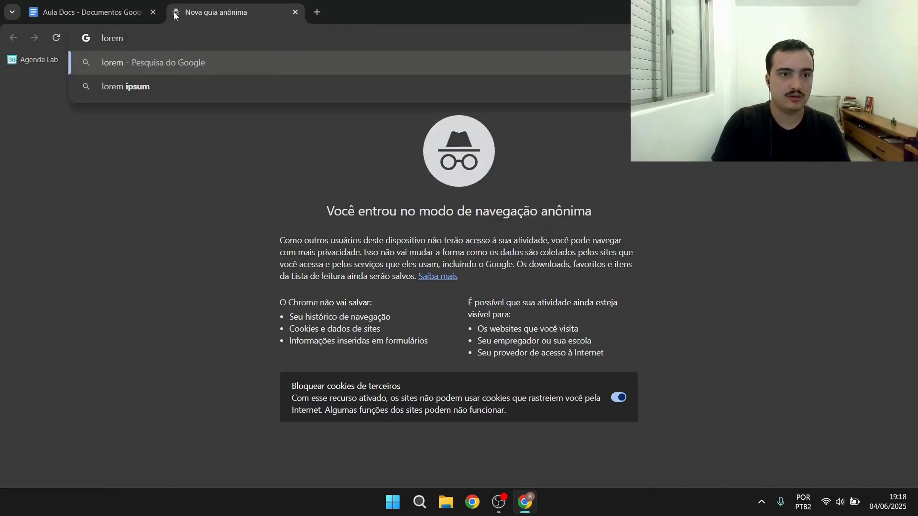
key("Down")
key("Return")
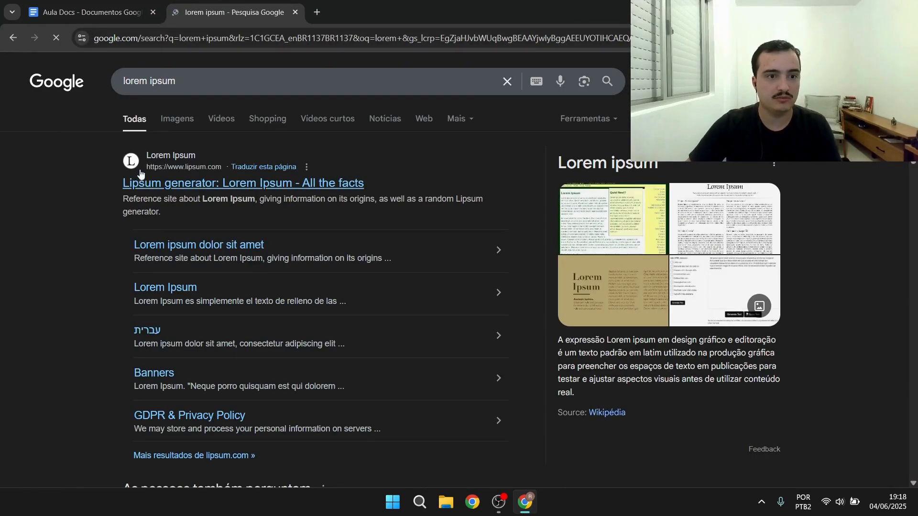
left_click(144, 184)
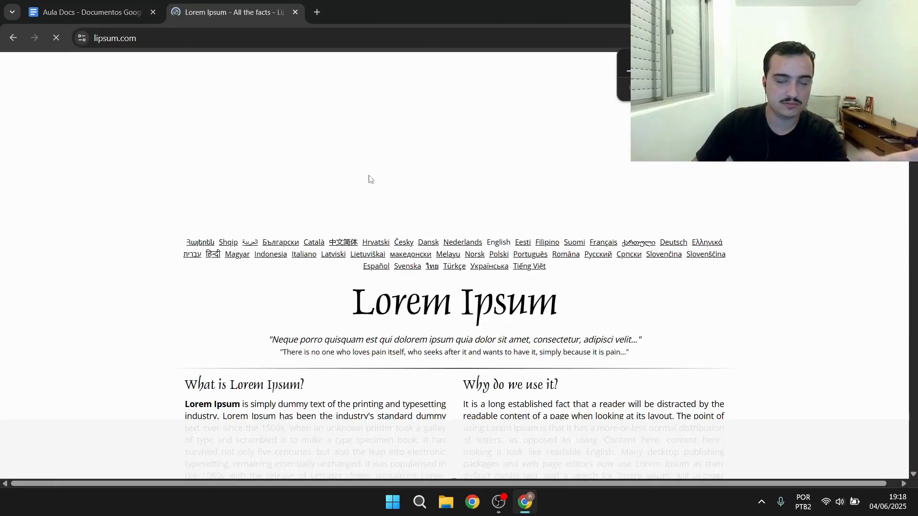
Select and copy the What is Lorem Ipsum? heading and its paragraph on the page
scroll(468, 267, "down", 3)
left_click_drag(187, 231, 340, 253)
scroll(341, 253, "down", 1)
left_click(189, 161)
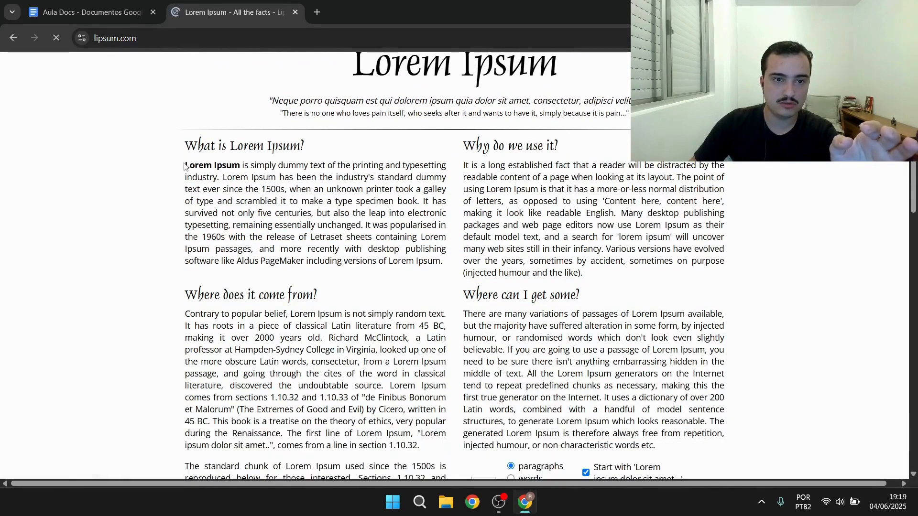
left_click_drag(184, 163, 440, 263)
key("ctrl+c")
left_click(189, 163)
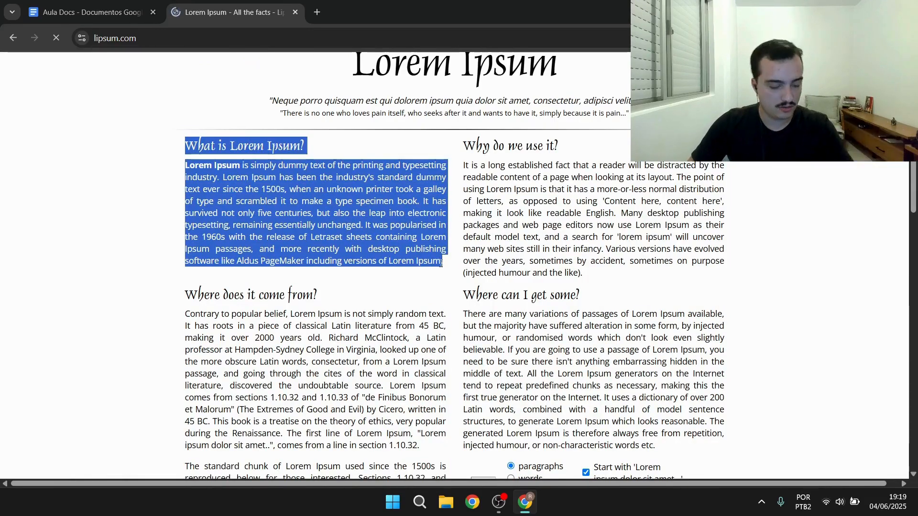
Return to the Aula Docs tab and paste the copied Lorem Ipsum text into the empty document
left_click(117, 4)
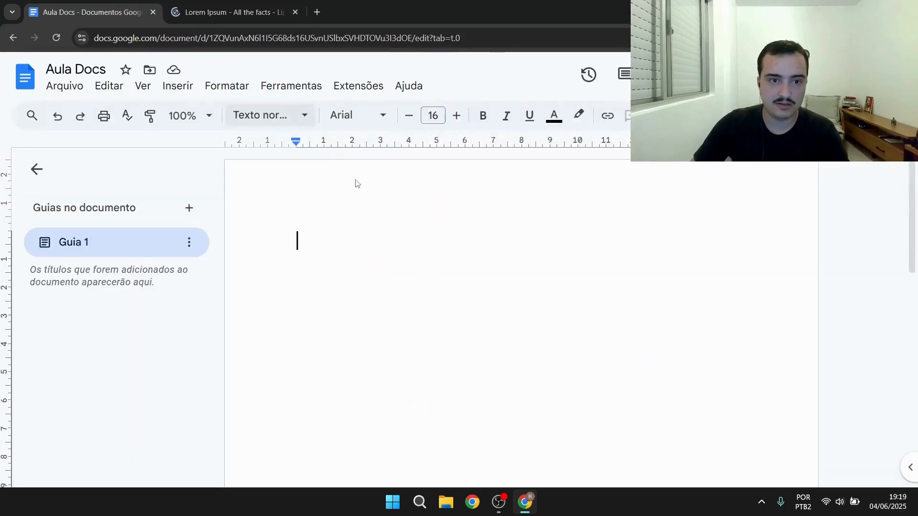
right_click(336, 238)
left_click(404, 315)
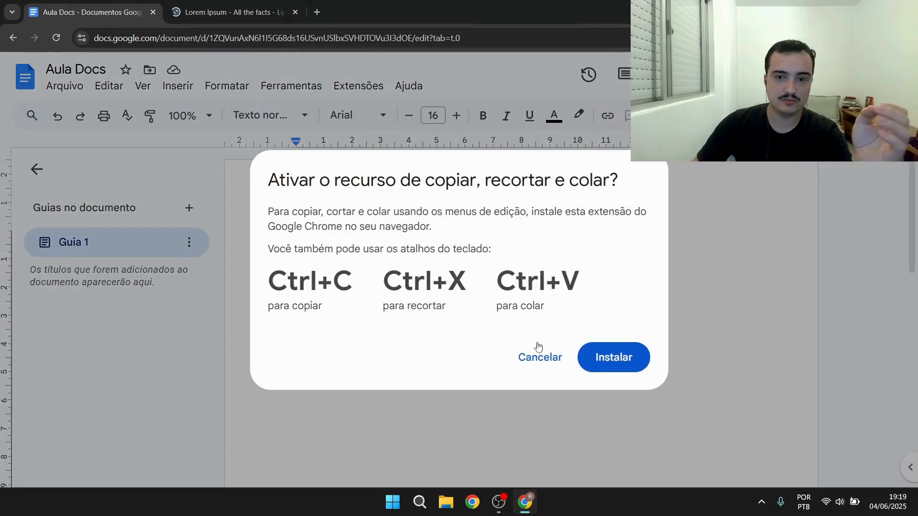
left_click(539, 356)
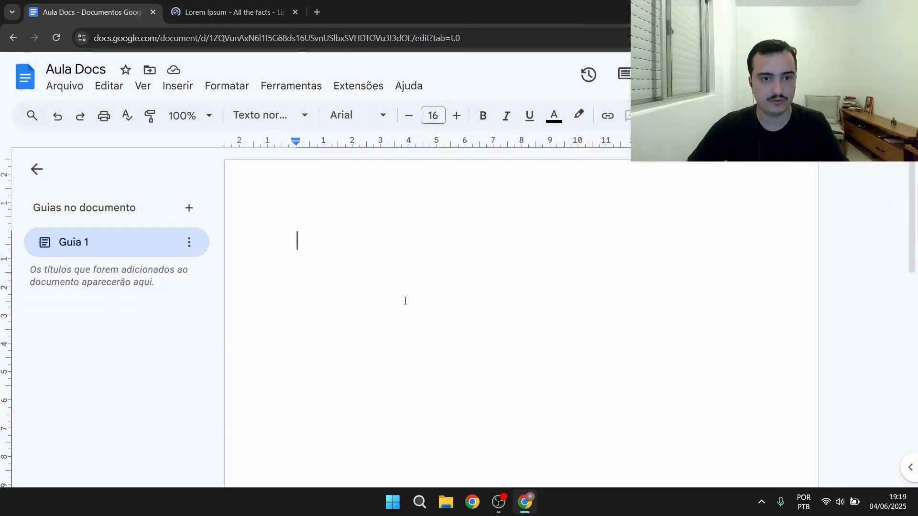
key("ctrl+v")
scroll(472, 342, "up", 3)
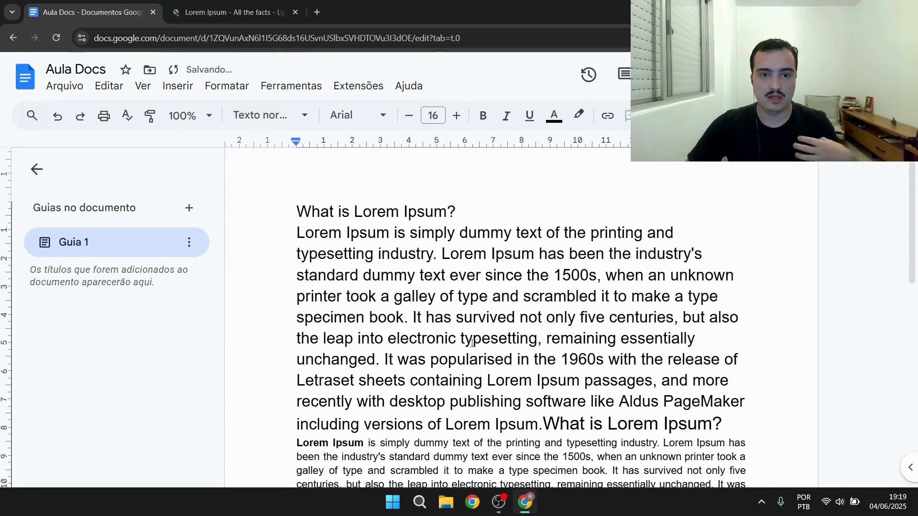
left_click(163, 86)
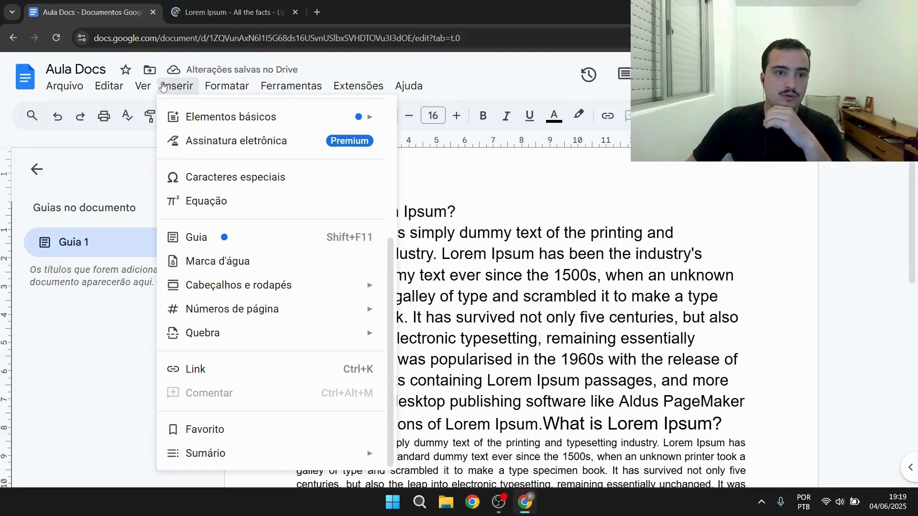
right_click(531, 288)
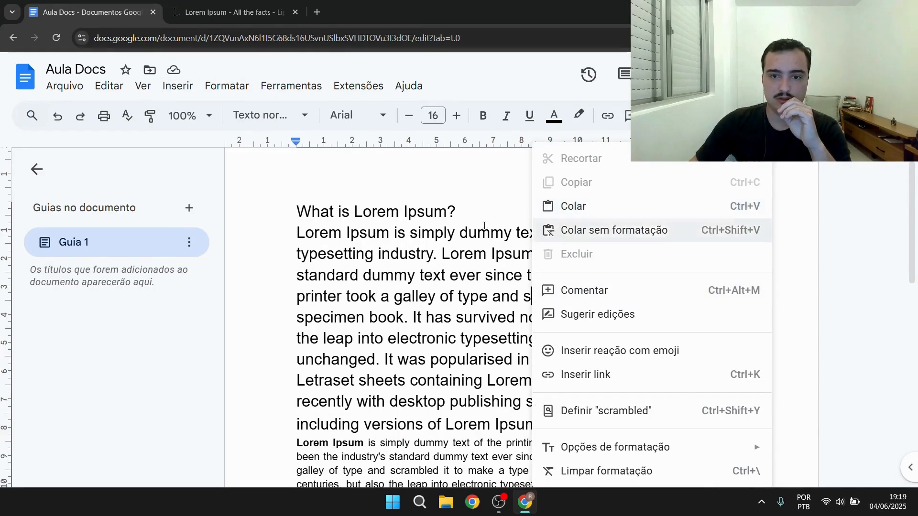
left_click(403, 295)
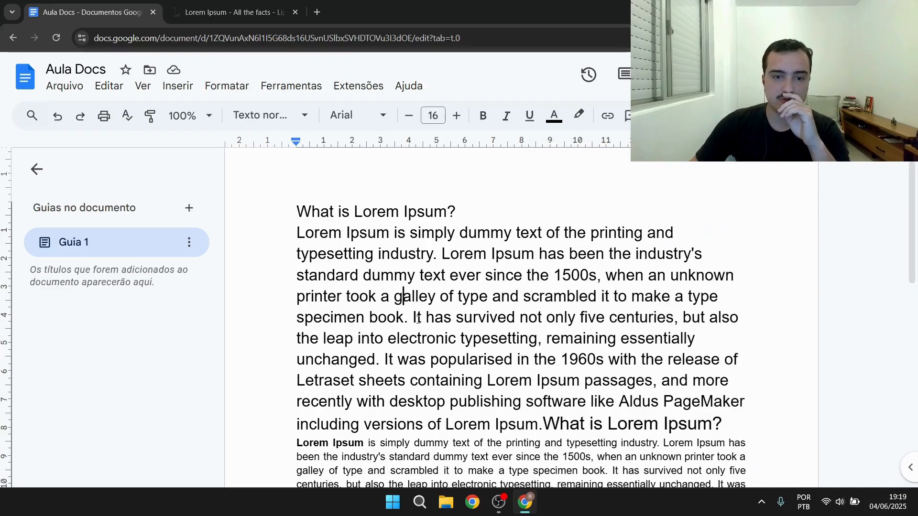
Delete all the document text and paste the copied Lorem Ipsum text without formatting
scroll(423, 302, "down", 1)
left_click_drag(372, 216, 564, 239)
left_click_drag(361, 403, 491, 403)
scroll(382, 403, "down", 2)
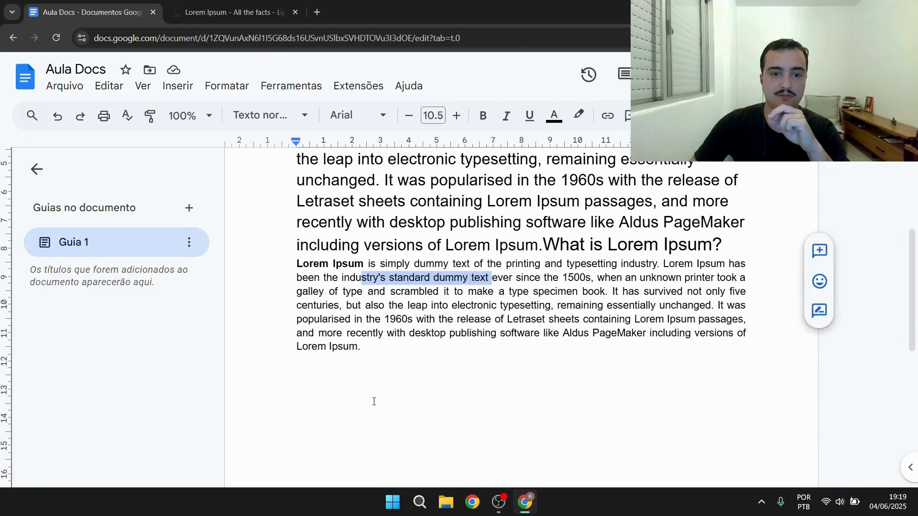
left_click_drag(370, 388, 279, 236)
scroll(326, 314, "up", 4)
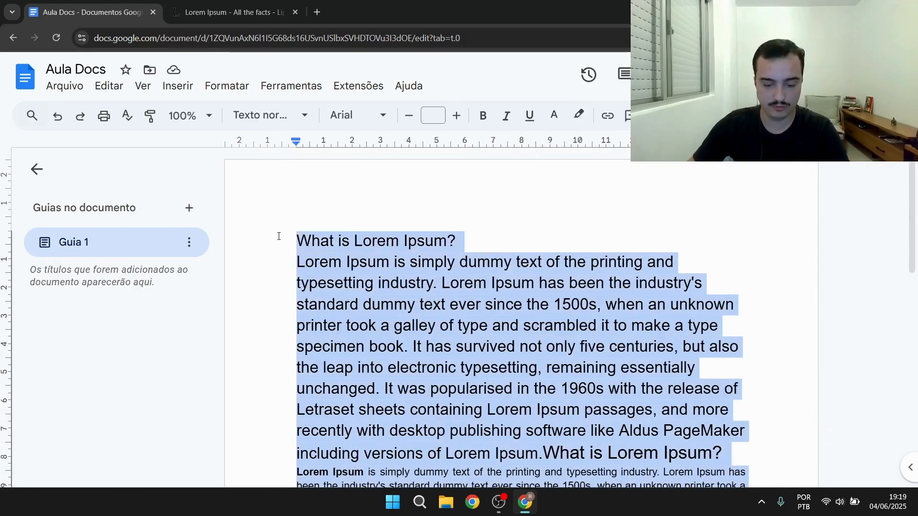
key("BackSpace")
right_click(336, 229)
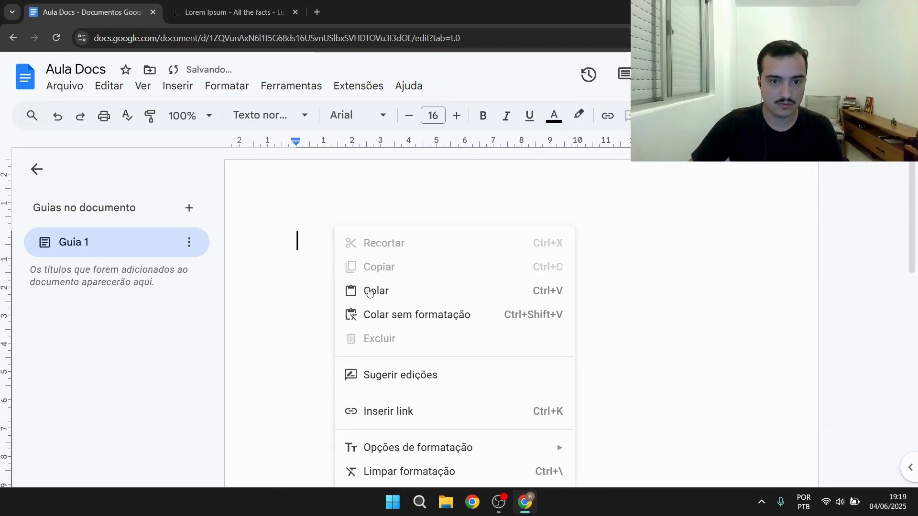
left_click(391, 311)
left_click(538, 357)
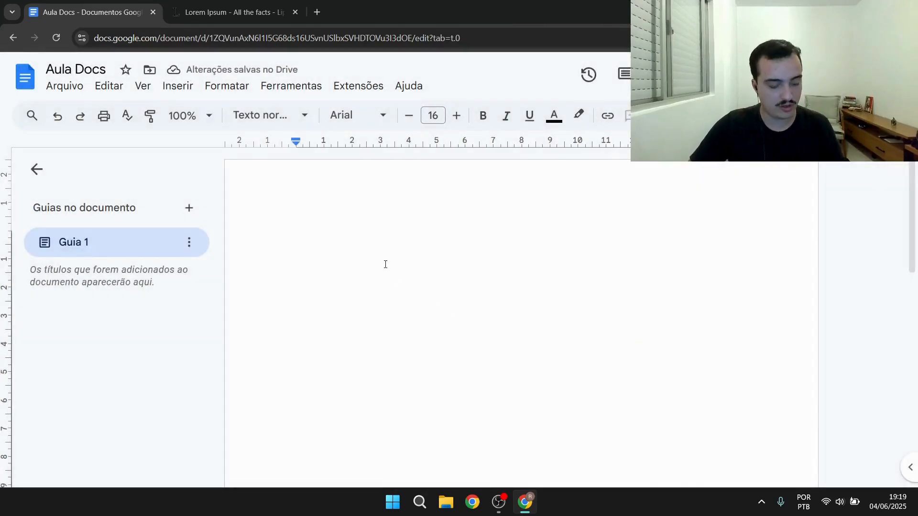
type("What is Lorem Ipsum? Lorem Ipsum is simply dummy text of the printing and typesetting industry. Lorem Ipsum has been the industry's standard dummy text ever since the 1500s, when an unknown printer took a galley of type and scrambled it to make a type specimen book. It has survived not only five centuries, but also the leap into electronic typesetting, remaining essentially unchanged. It was popularised in the 1960s with the release of Letraset sheets containing Lorem Ipsum passages, and more recently with desktop publishing software like Aldus PageMaker including versions of Lorem Ipsum.")
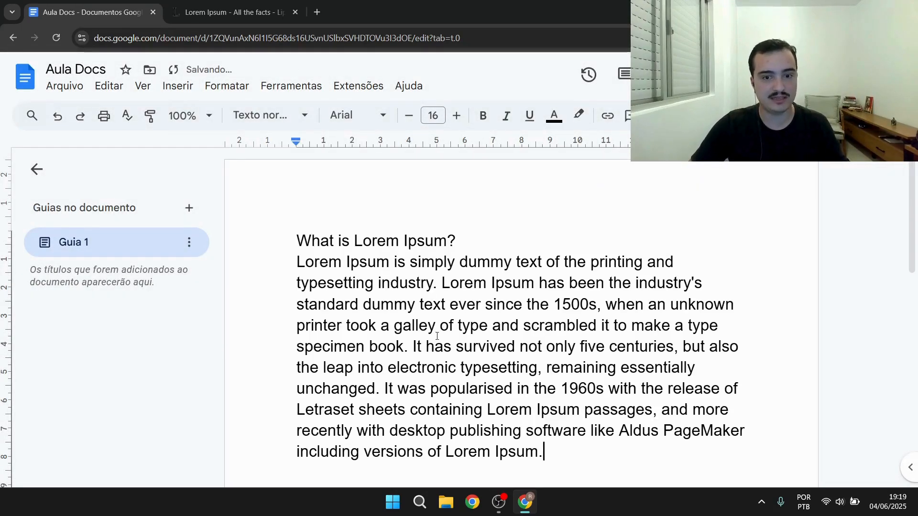
scroll(437, 336, "down", 3)
scroll(437, 334, "up", 1)
scroll(437, 334, "up", 2)
scroll(514, 318, "down", 5)
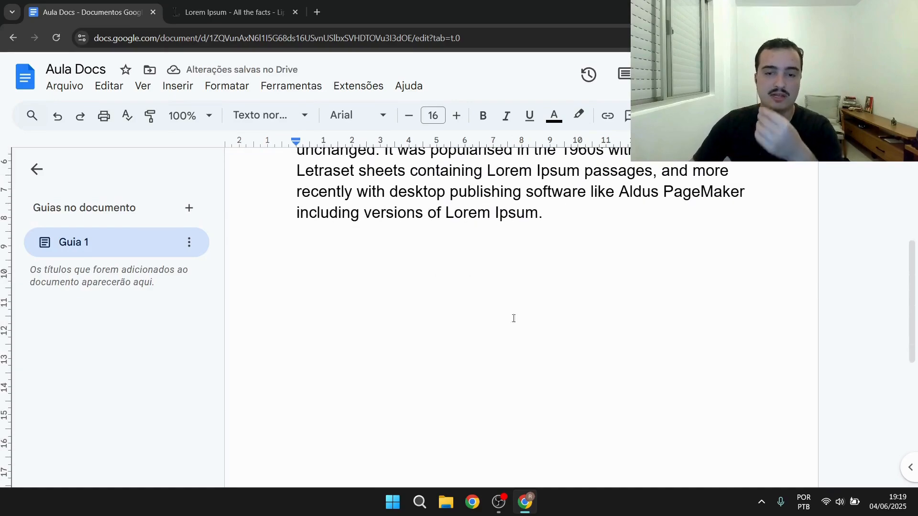
scroll(513, 318, "up", 4)
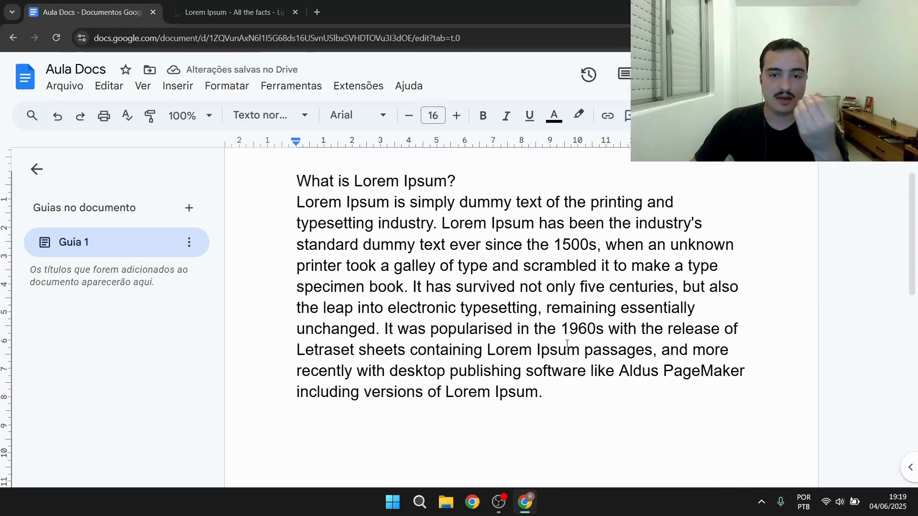
Replace the text with a formatted paste of the Lorem Ipsum text and clear its formatting
left_click_drag(561, 389, 273, 179)
key("ctrl+c")
key("BackSpace")
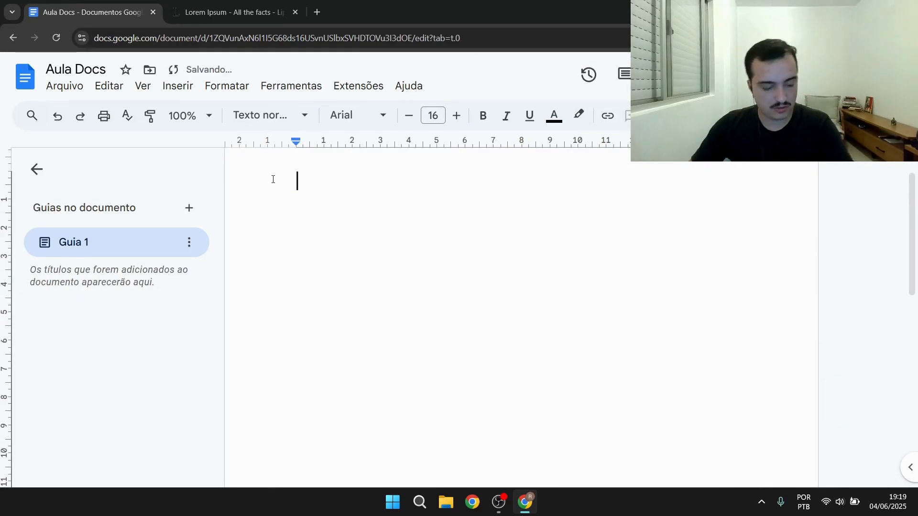
key("ctrl+v")
scroll(383, 273, "up", 1)
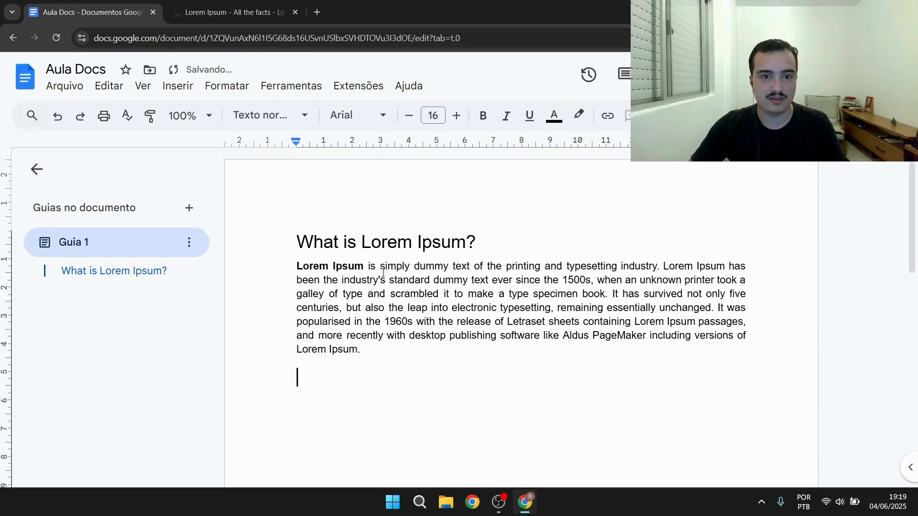
left_click_drag(393, 357, 286, 236)
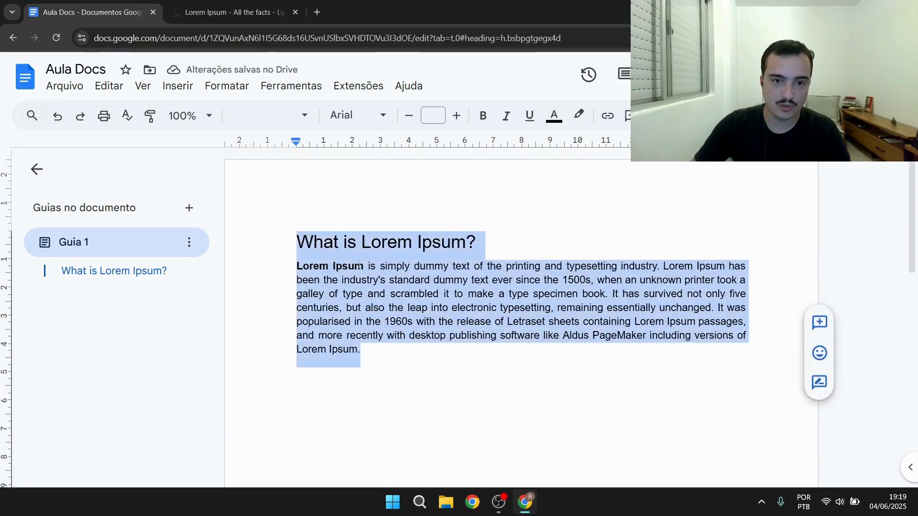
right_click(366, 287)
scroll(420, 335, "down", 2)
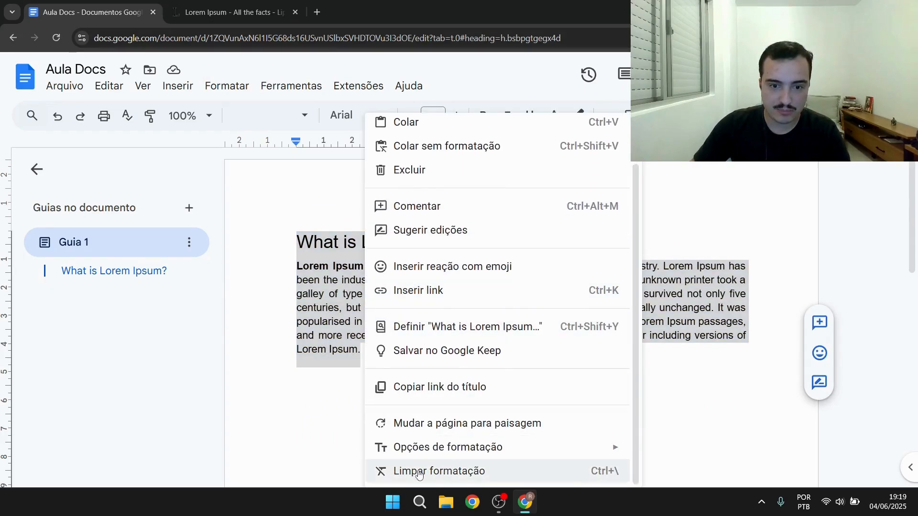
left_click(409, 472)
left_click(409, 283)
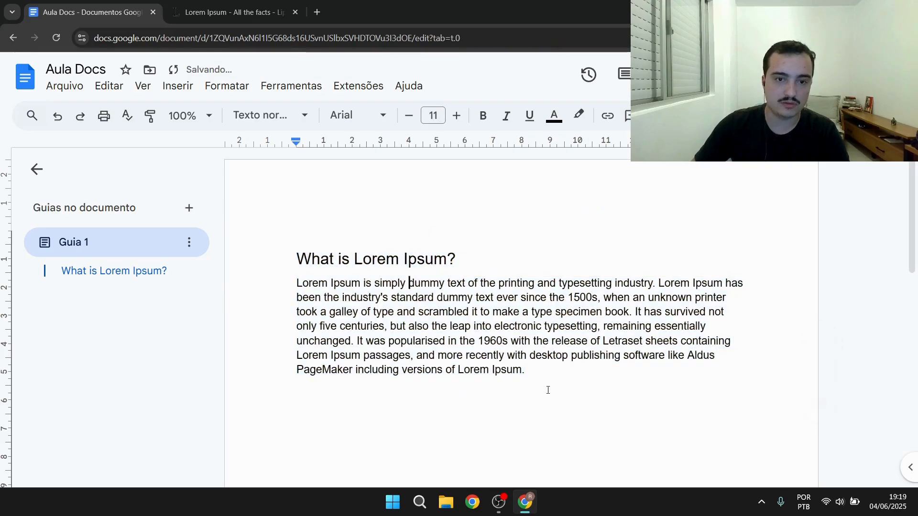
Undo the formatting changes and replace the text with the Lorem Ipsum text pasted without formatting
left_click_drag(554, 386, 282, 248)
key("ctrl+c")
key("ctrl+z")
key("ctrl+z")
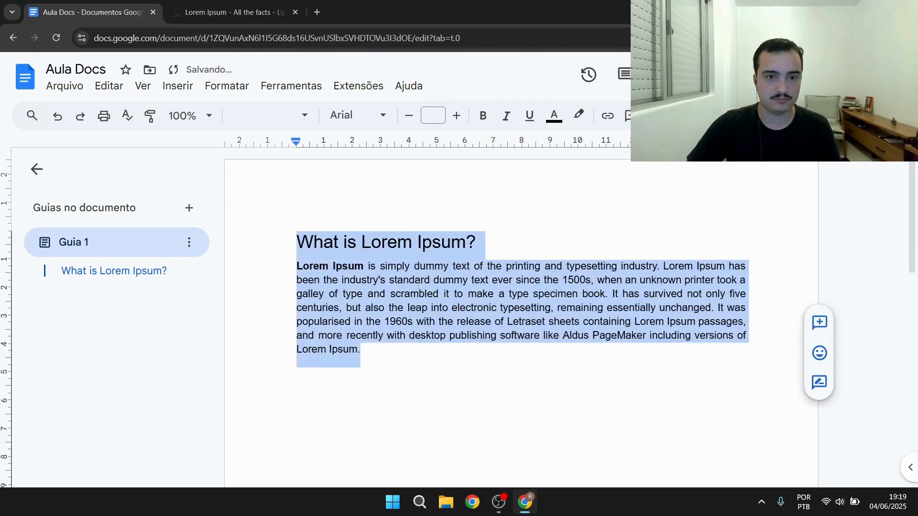
key("ctrl+shift+v")
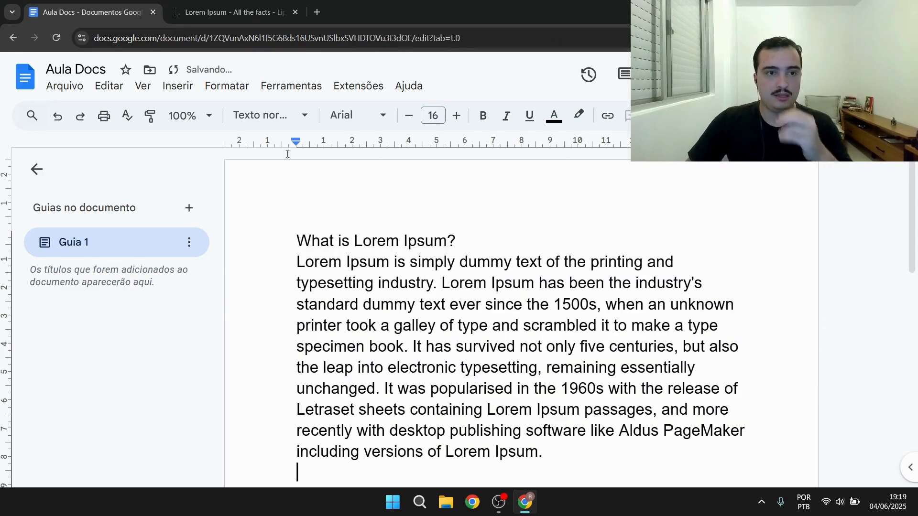
left_click(226, 86)
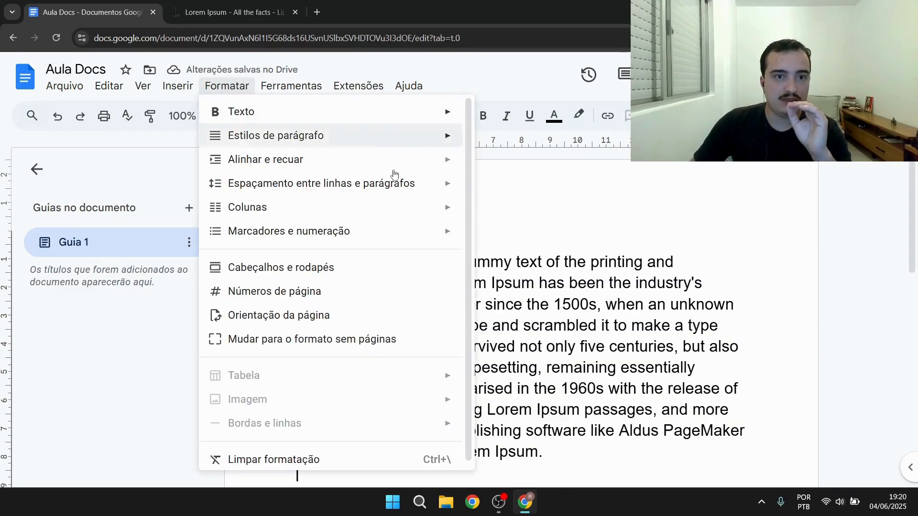
left_click(595, 329)
left_click_drag(544, 451, 377, 346)
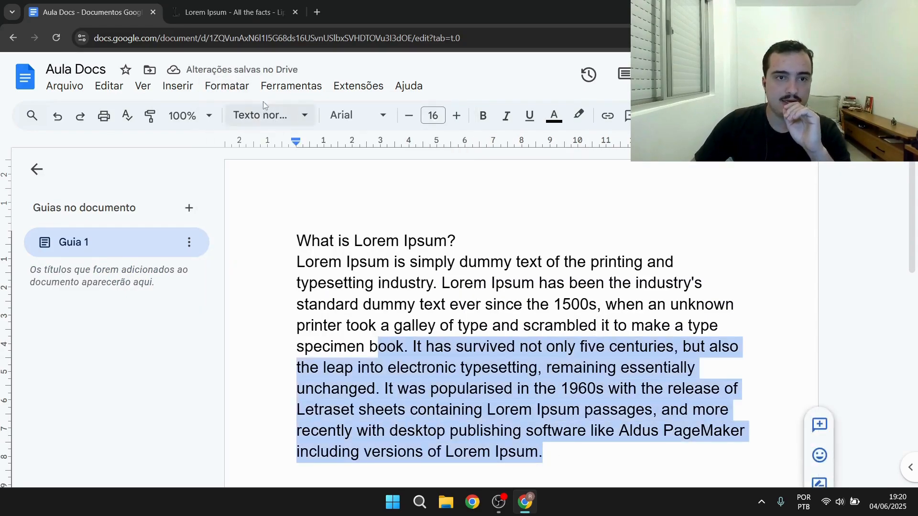
left_click(227, 86)
mouse_move(230, 113)
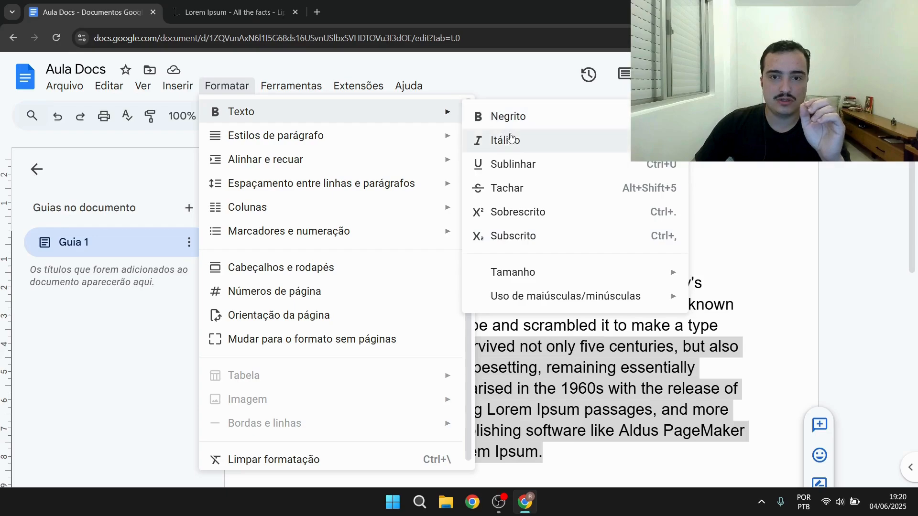
left_click(703, 264)
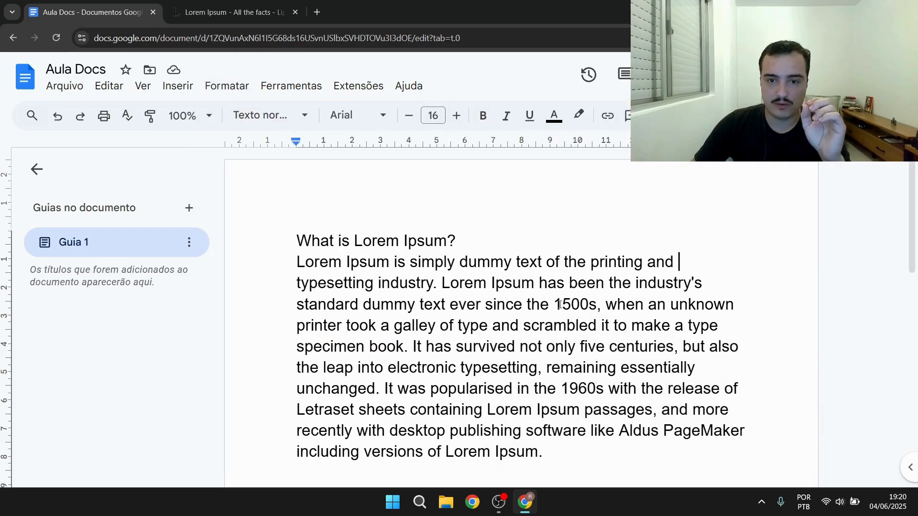
Make the word 1500s bold
left_click_drag(555, 304, 593, 304)
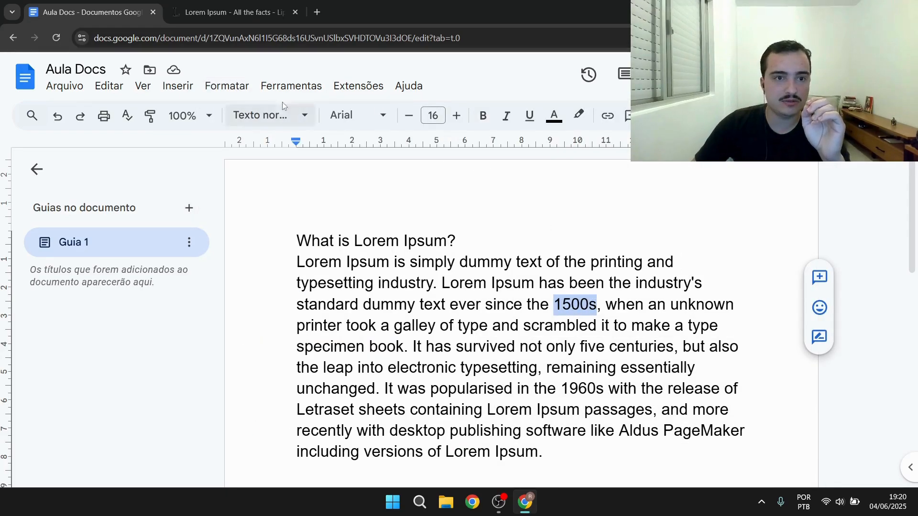
left_click(227, 89)
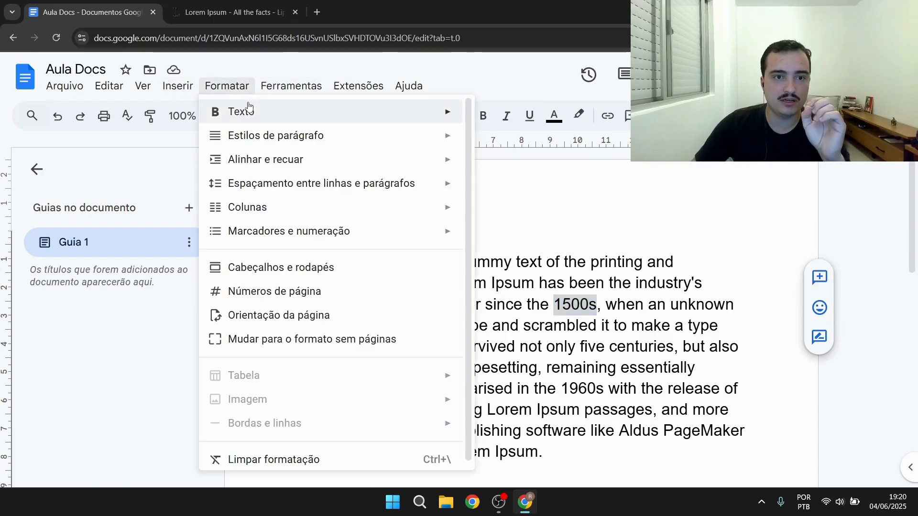
mouse_move(416, 114)
left_click(497, 117)
left_click(623, 283)
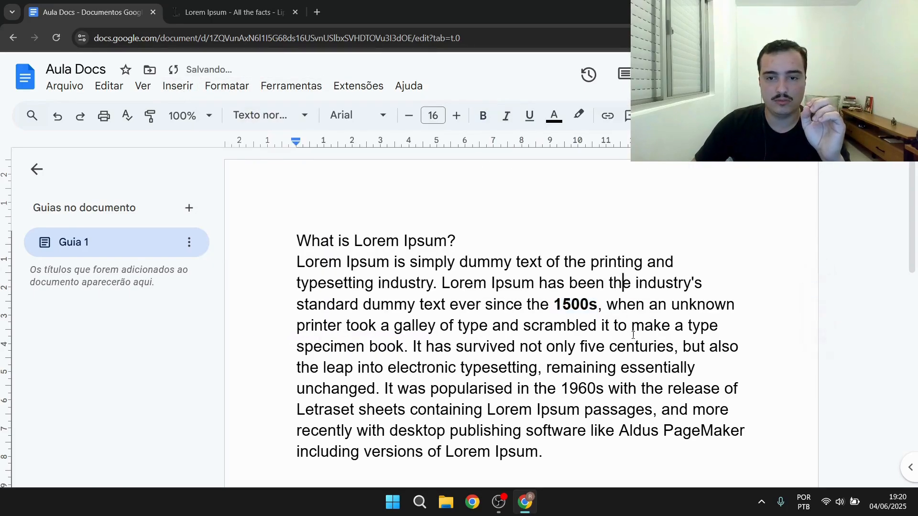
Italicize the word 1500s as well
left_click_drag(579, 300, 597, 301)
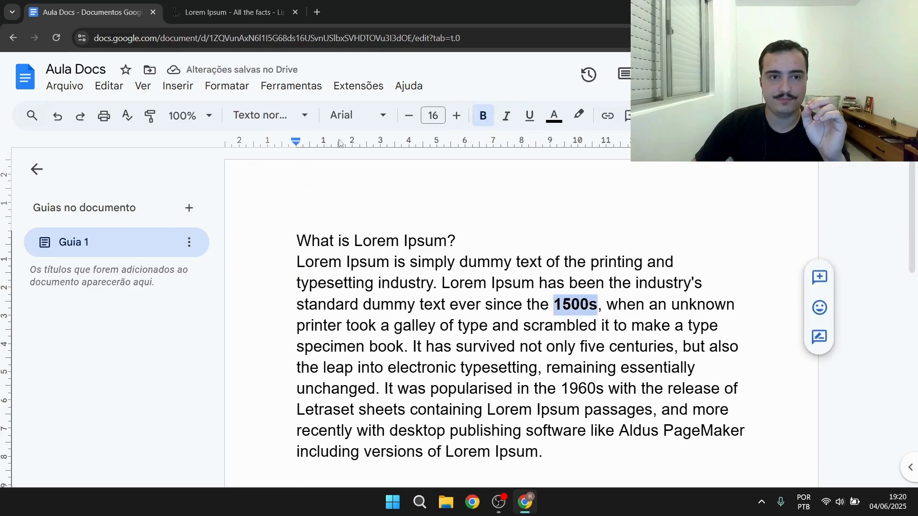
left_click(226, 86)
mouse_move(332, 115)
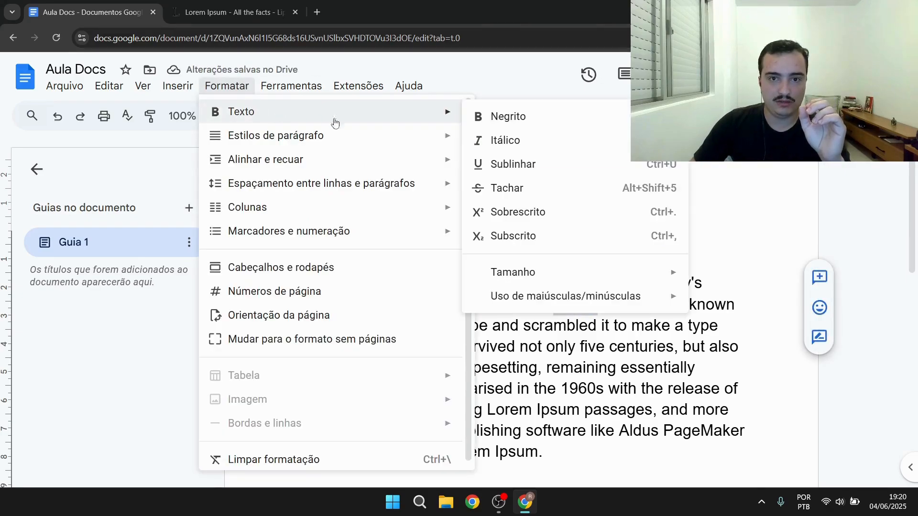
left_click(520, 143)
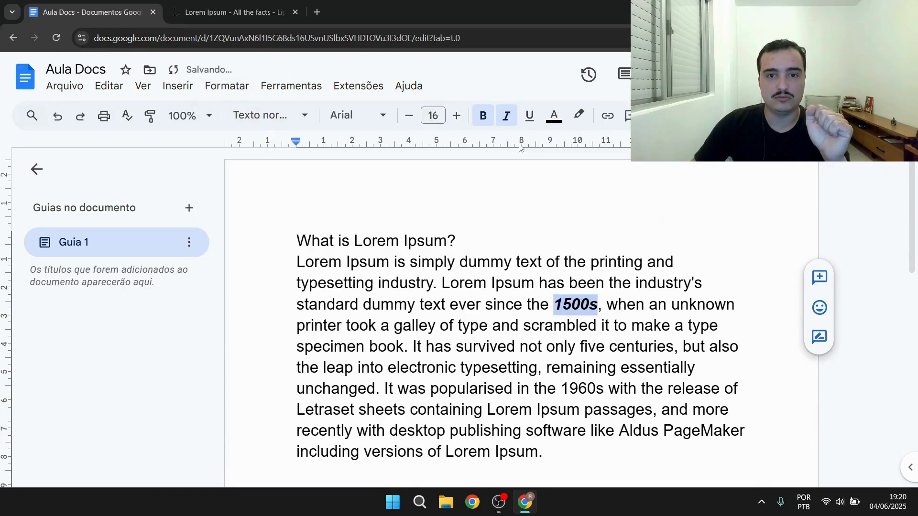
left_click(646, 296)
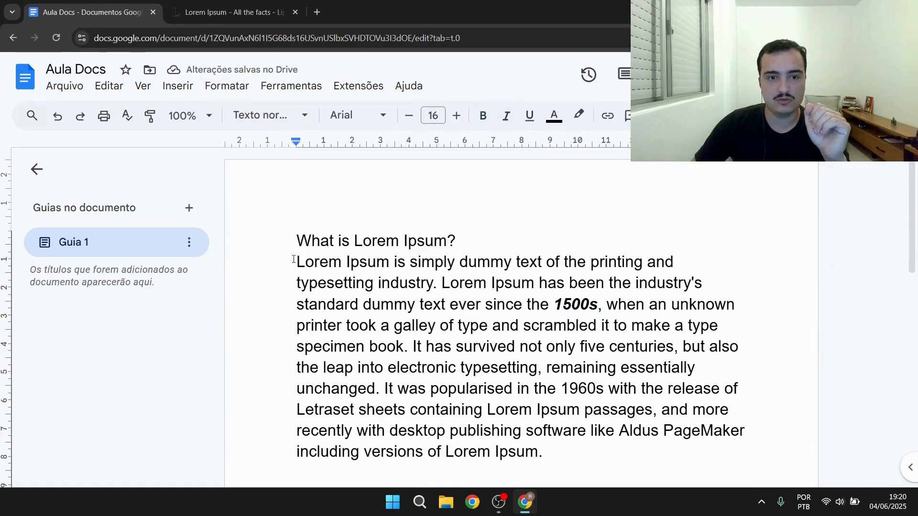
Italicize the first sentence, Lorem Ipsum is simply dummy text of the printing and typesetting industry
left_click_drag(295, 261, 433, 282)
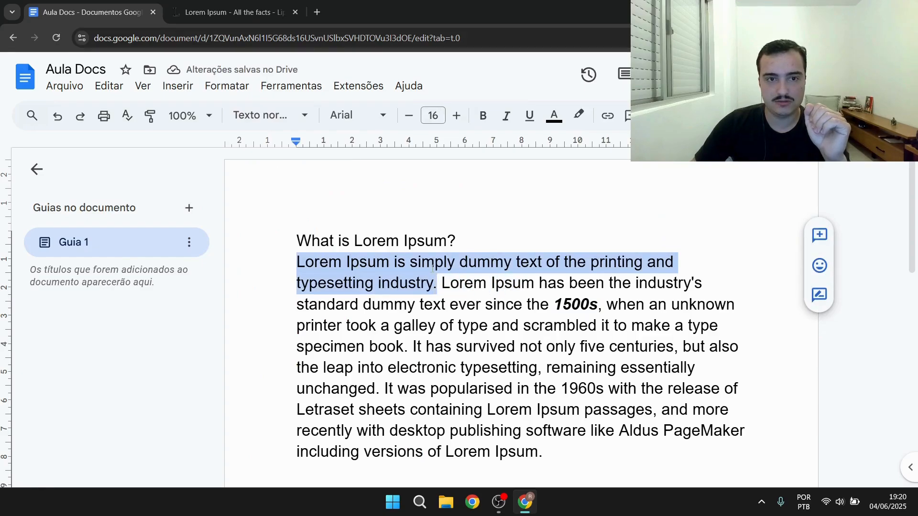
left_click(241, 87)
mouse_move(266, 112)
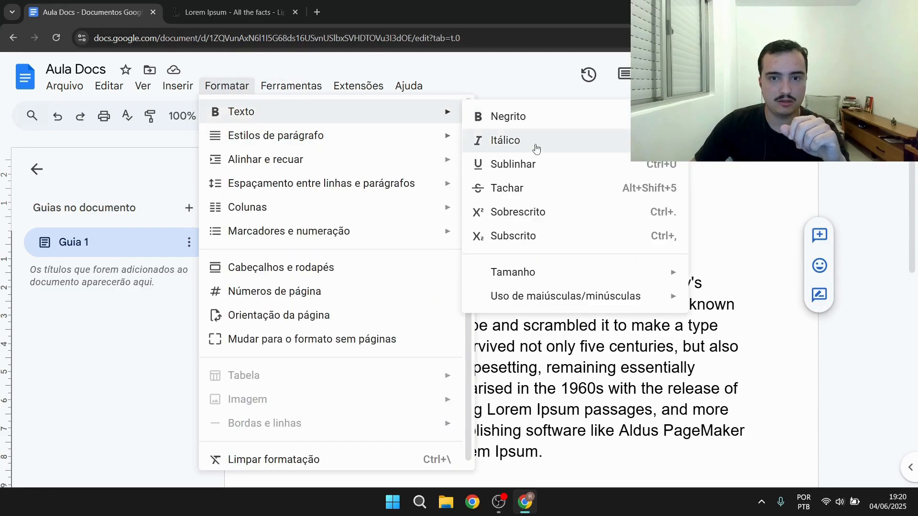
left_click(537, 142)
left_click(531, 304)
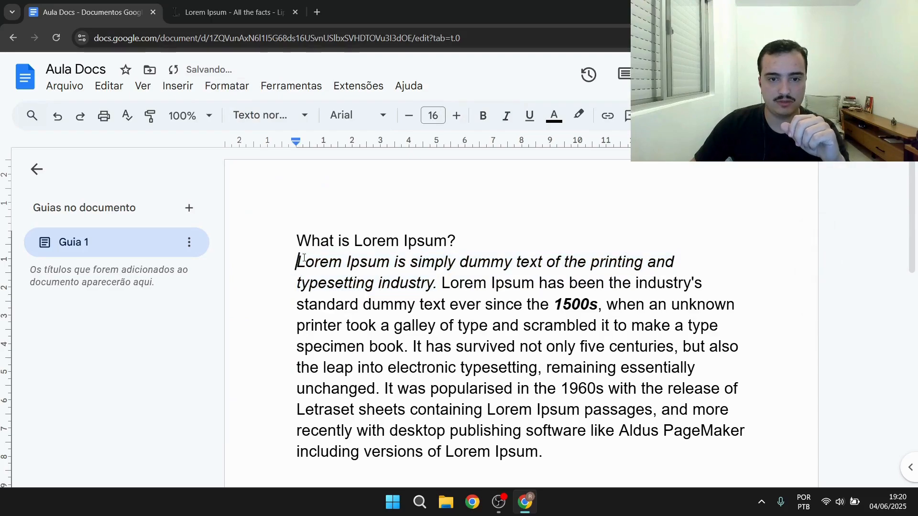
left_click_drag(304, 258, 435, 283)
left_click(507, 304)
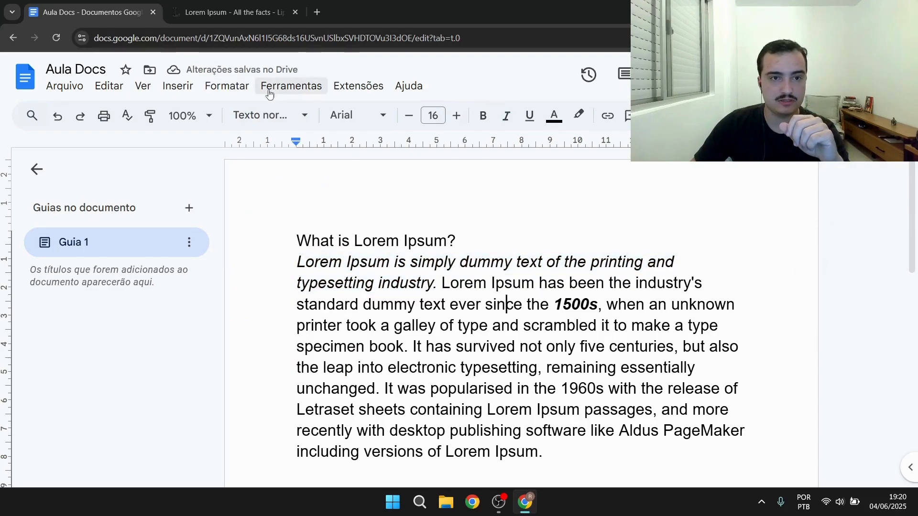
left_click(227, 86)
mouse_move(260, 123)
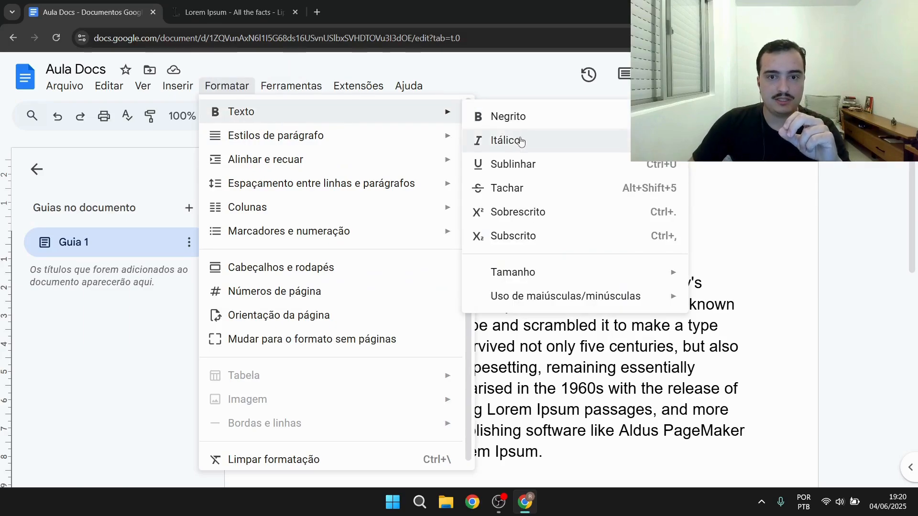
mouse_move(328, 143)
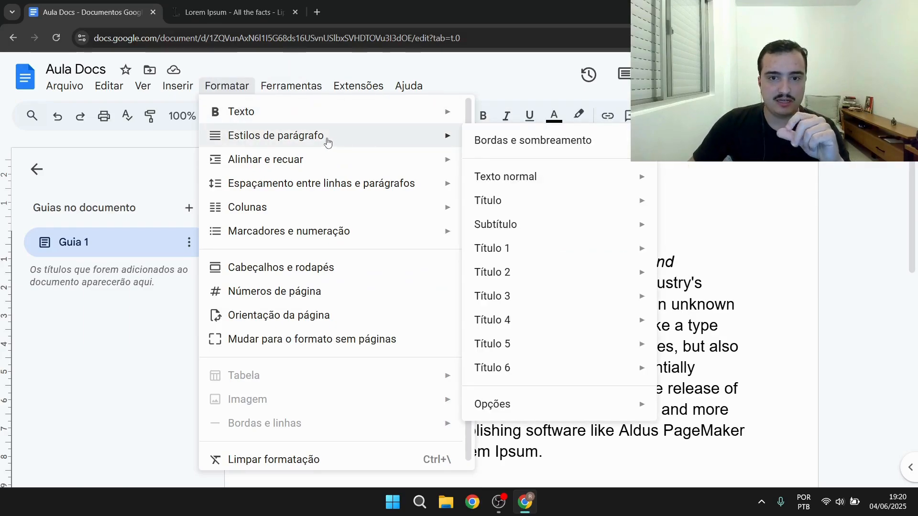
mouse_move(536, 206)
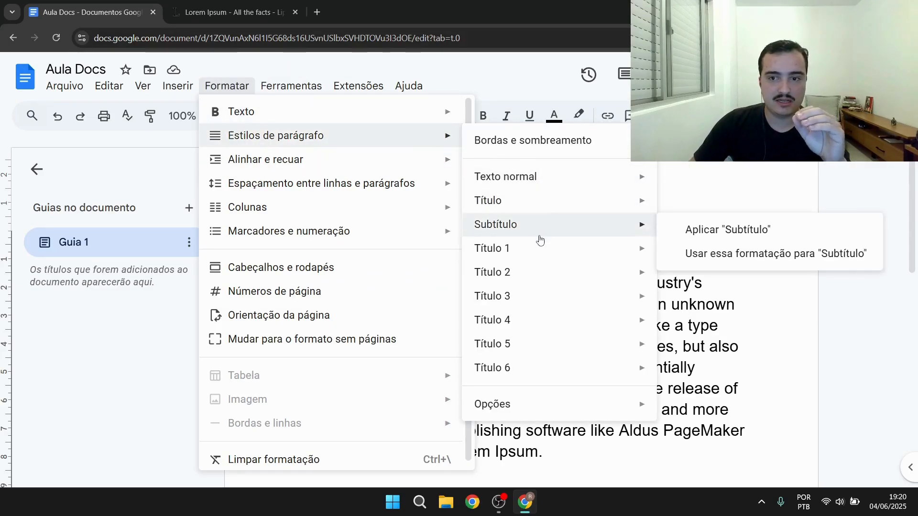
mouse_move(337, 163)
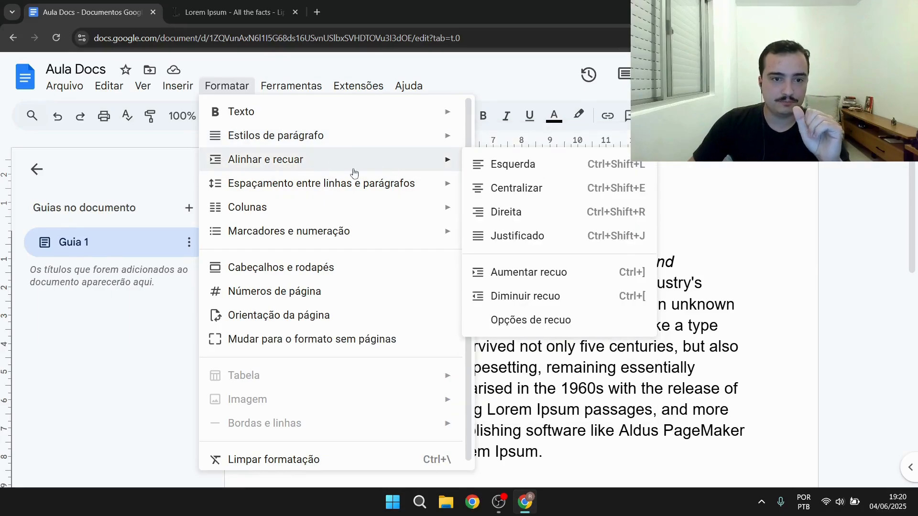
mouse_move(327, 187)
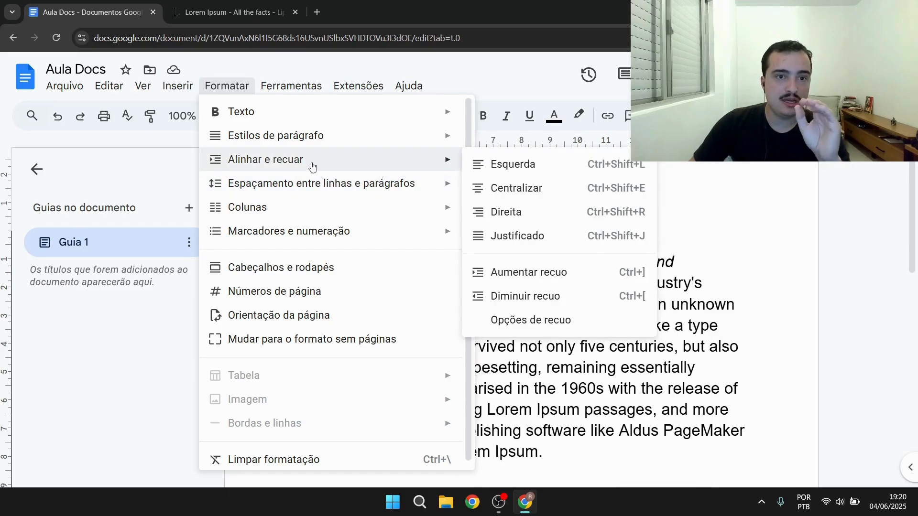
left_click(740, 304)
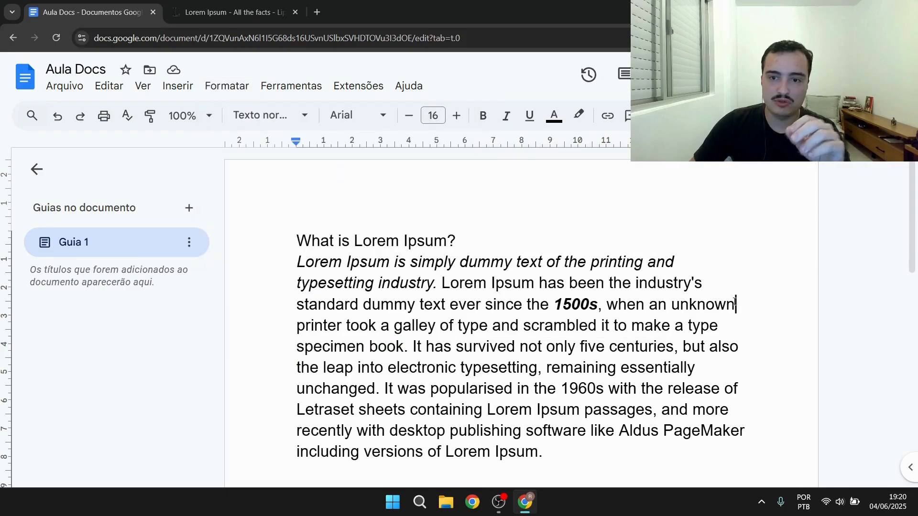
Justify the alignment of all the Lorem Ipsum text
scroll(674, 289, "down", 3)
scroll(663, 286, "up", 1)
scroll(662, 286, "up", 3)
scroll(584, 381, "down", 1)
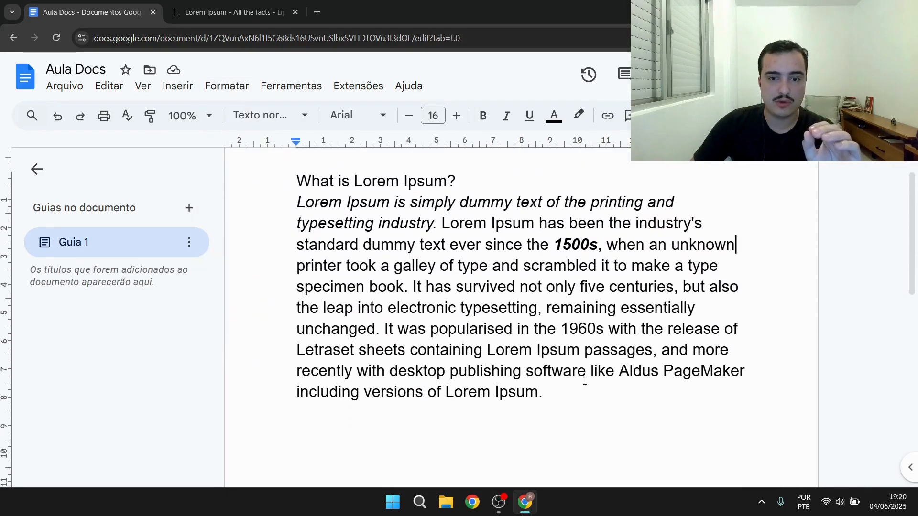
left_click_drag(553, 395, 294, 194)
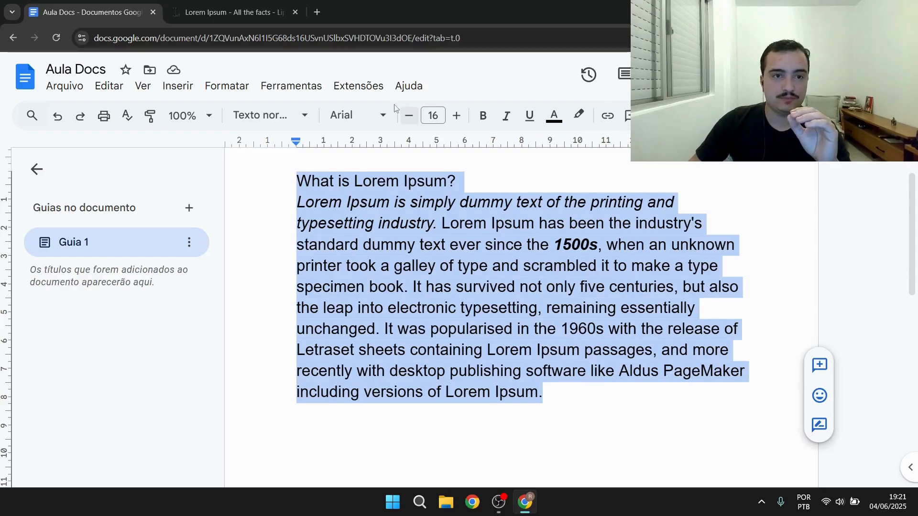
left_click(237, 91)
mouse_move(255, 139)
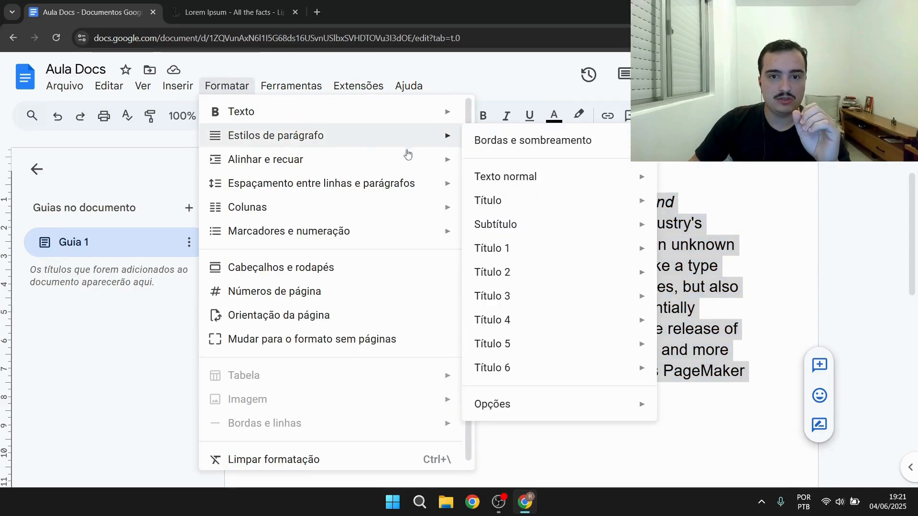
mouse_move(287, 167)
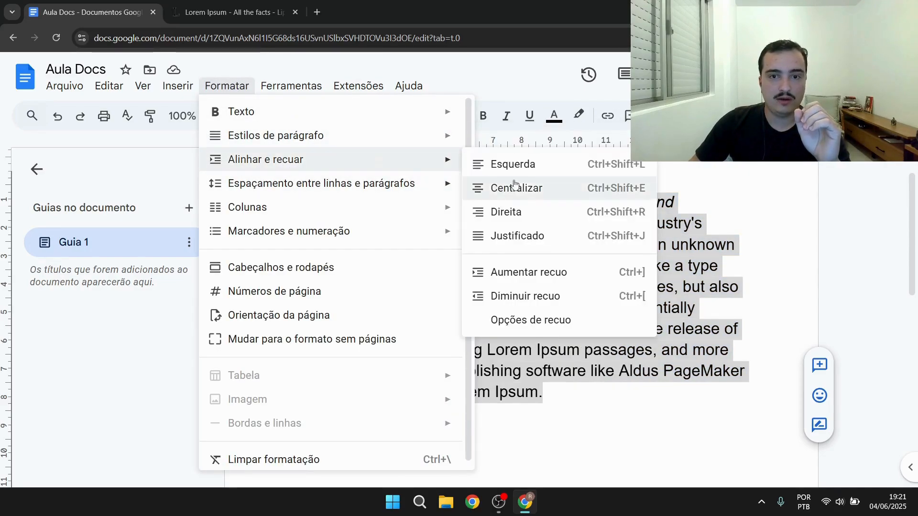
left_click(531, 238)
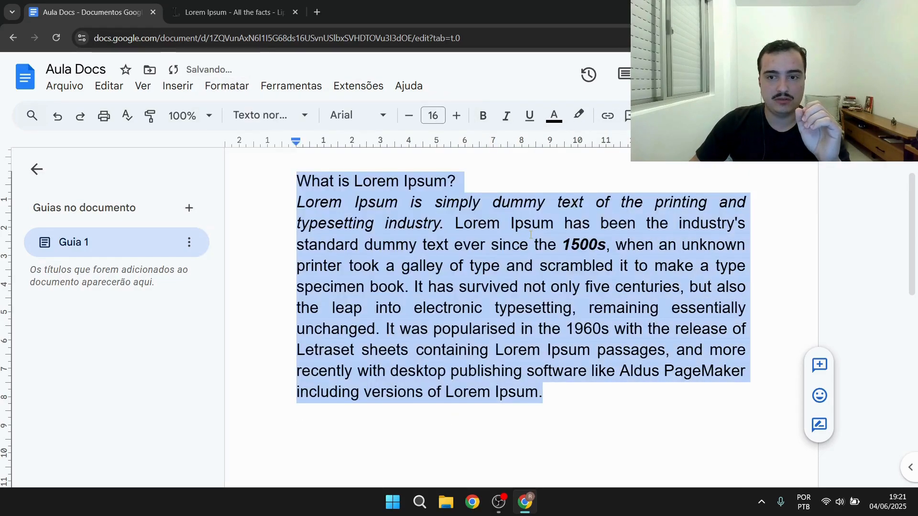
left_click(790, 216)
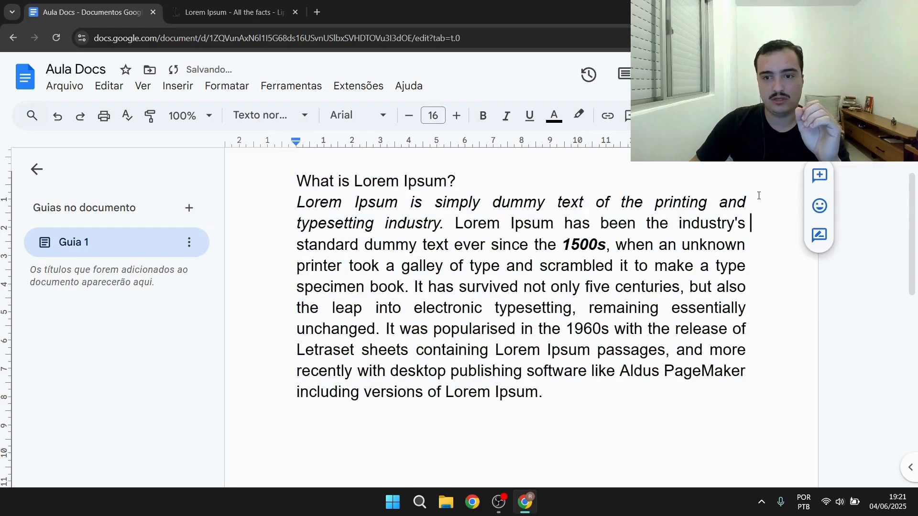
Set the line spacing of all the text to single
left_click(225, 87)
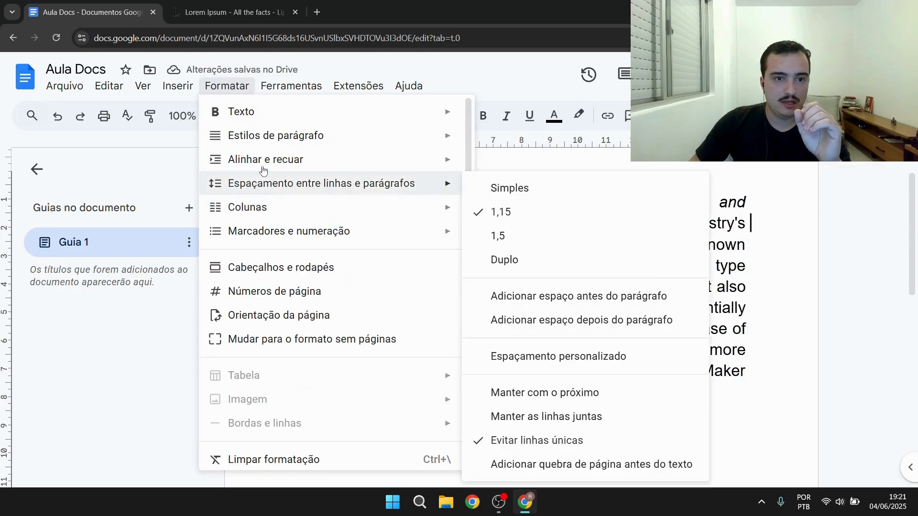
mouse_move(257, 152)
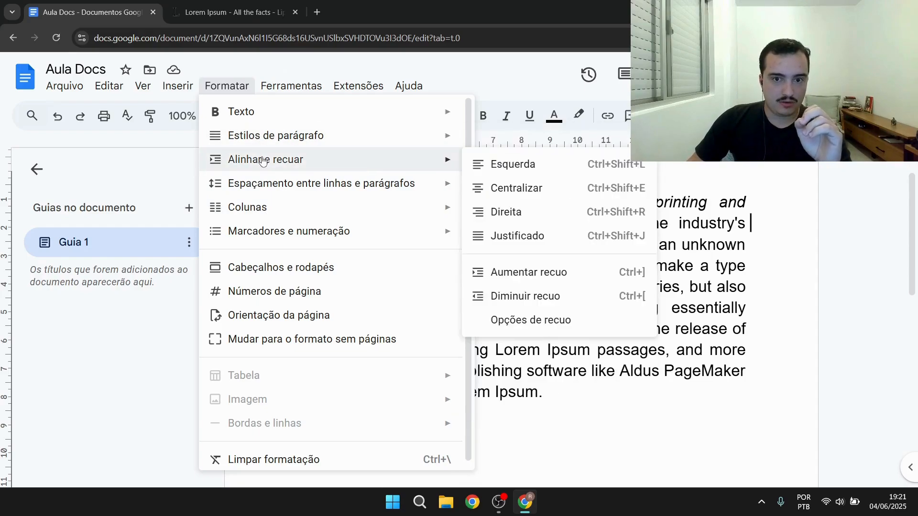
mouse_move(258, 186)
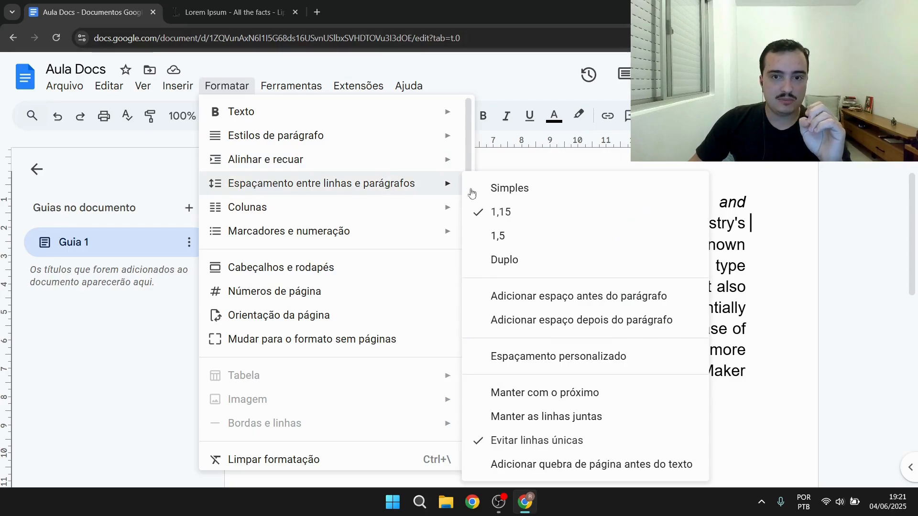
left_click(793, 230)
left_click_drag(642, 393, 267, 182)
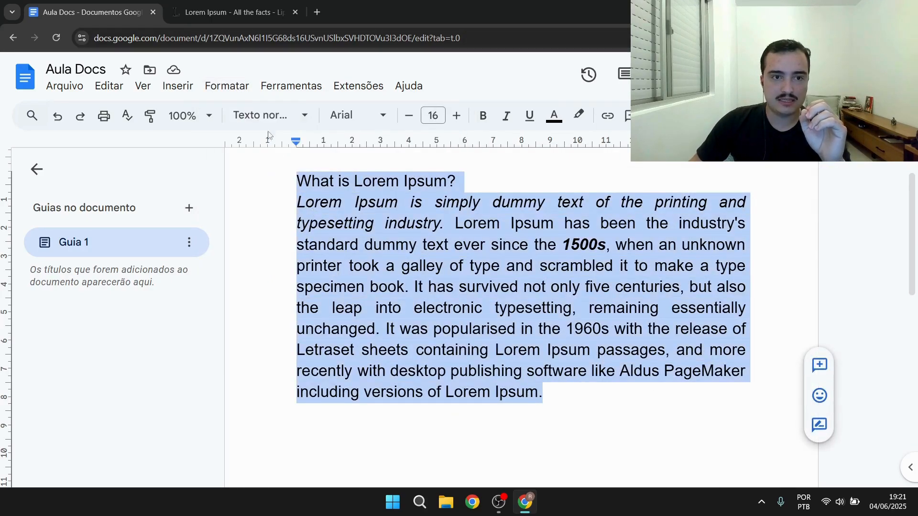
left_click(226, 86)
mouse_move(247, 192)
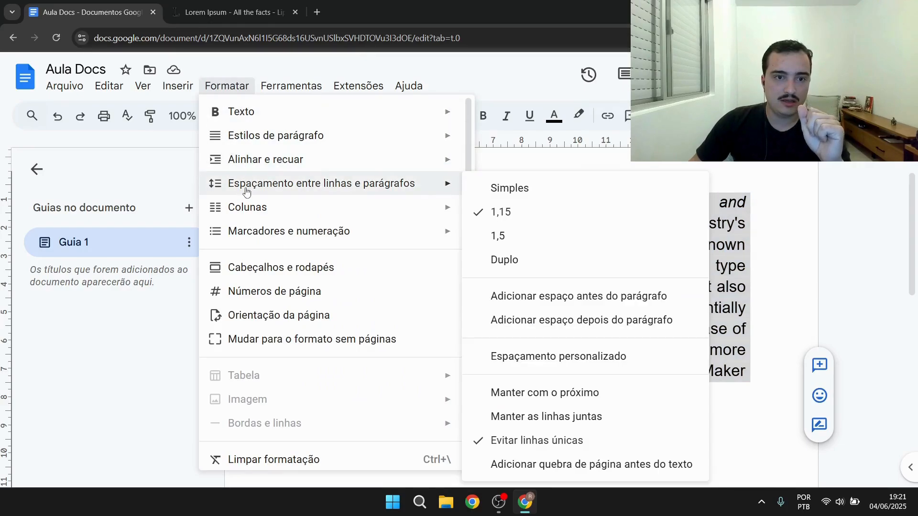
left_click(538, 197)
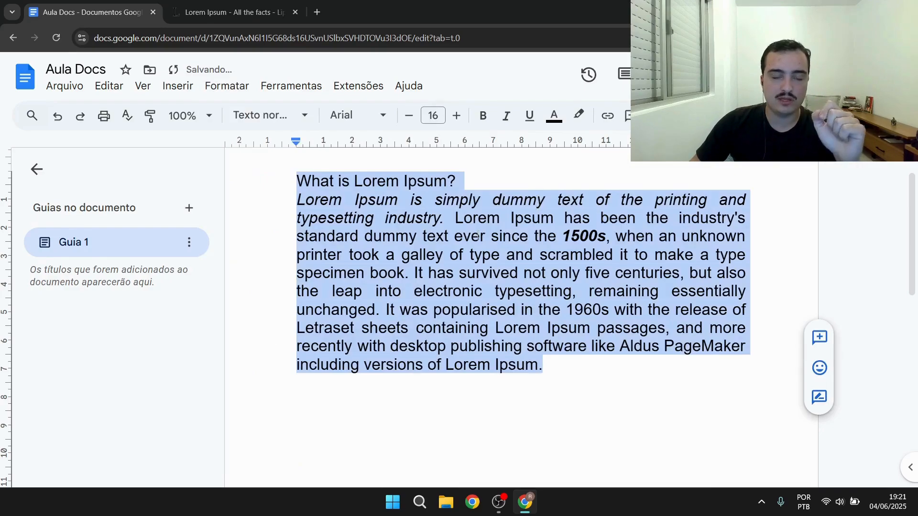
Apply a two-column layout to the text, then undo it
left_click(226, 87)
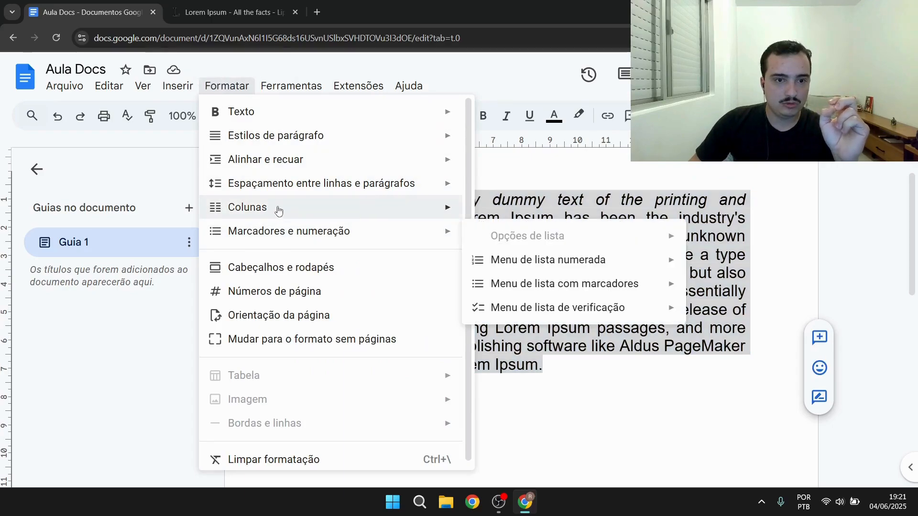
mouse_move(277, 210)
left_click(547, 236)
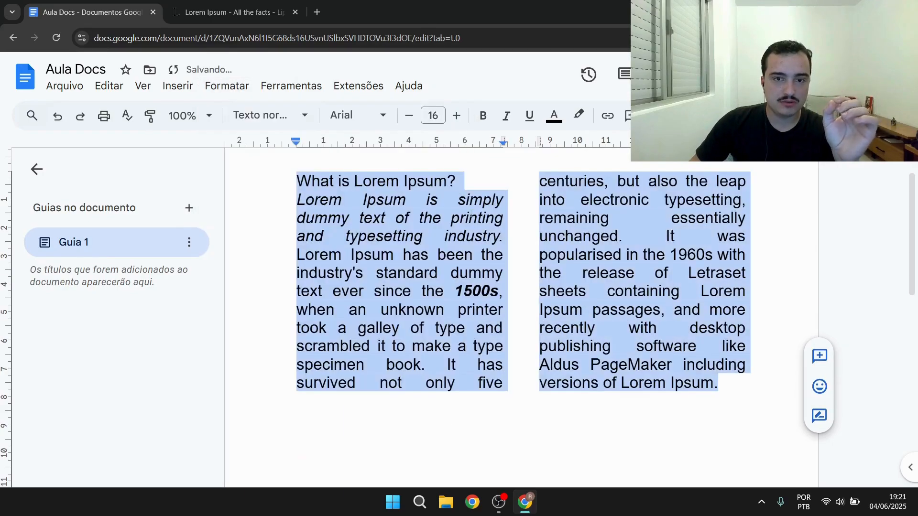
scroll(601, 254, "up", 1)
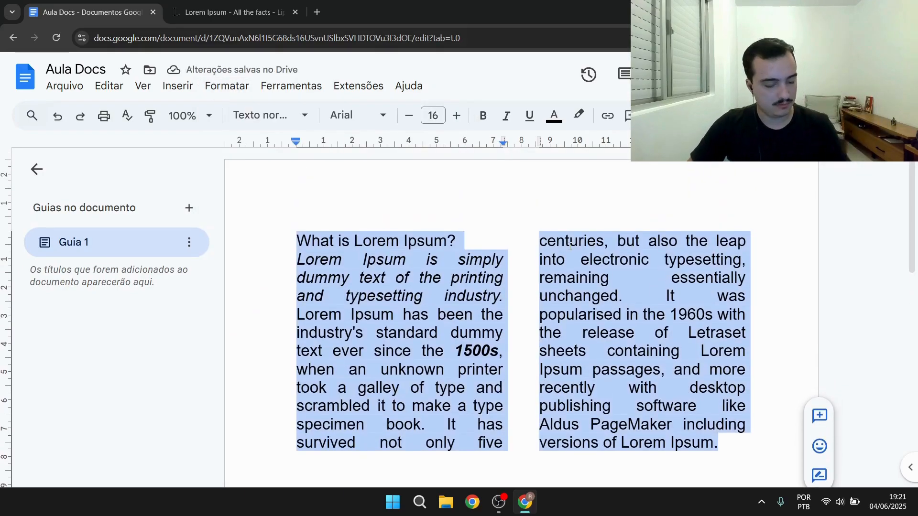
key("ctrl+z")
Change the whole document's page orientation to landscape
left_click(227, 85)
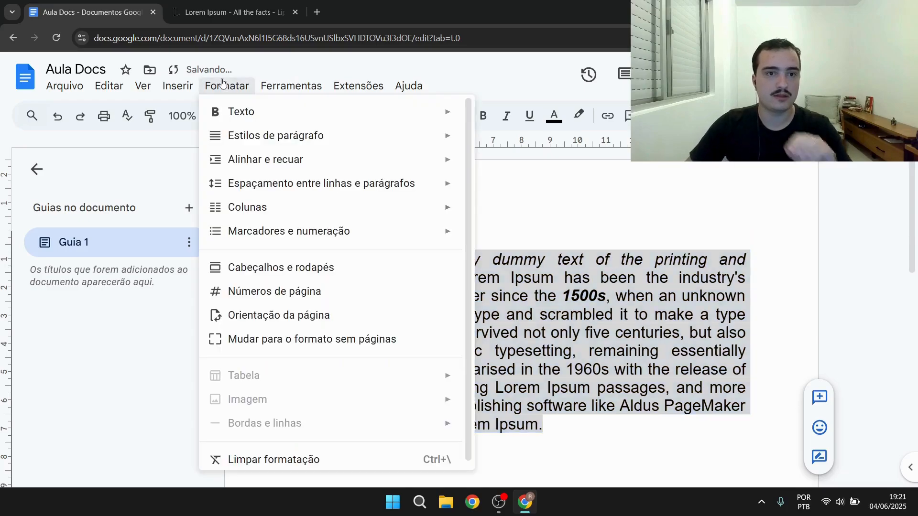
mouse_move(305, 234)
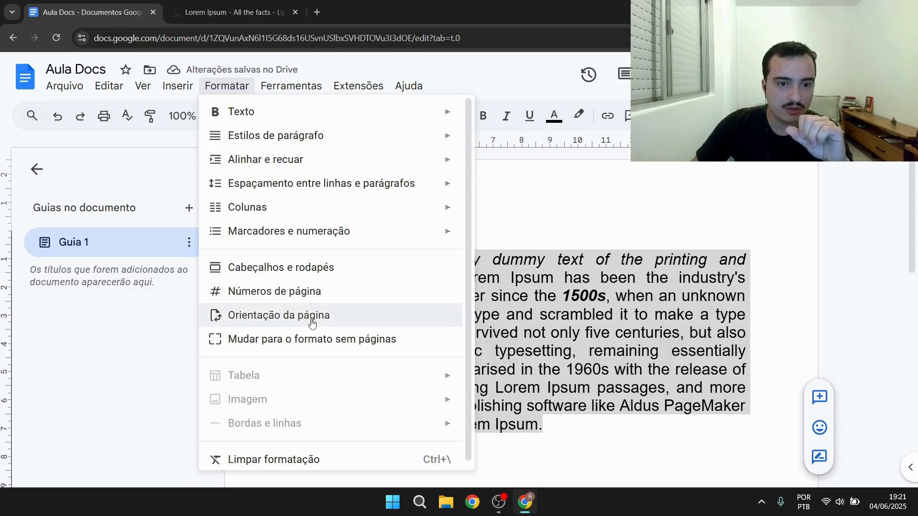
scroll(323, 311, "down", 1)
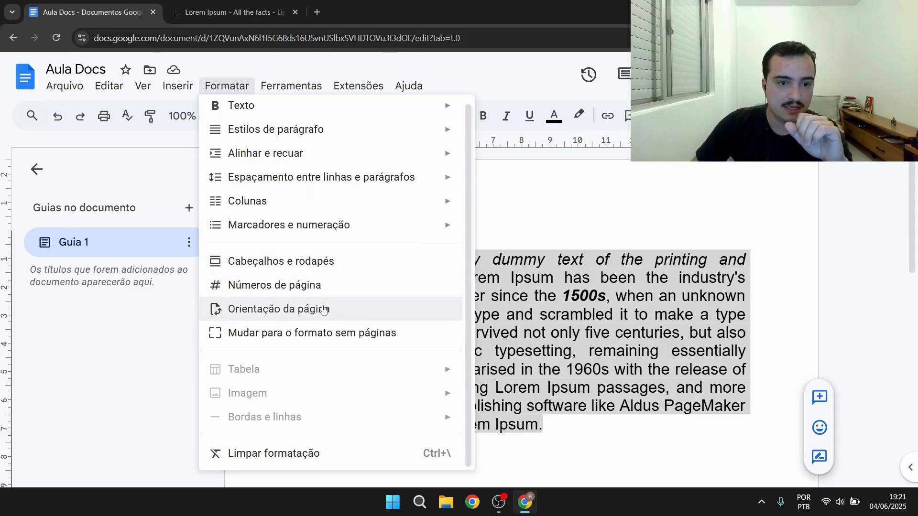
left_click(283, 308)
left_click(420, 329)
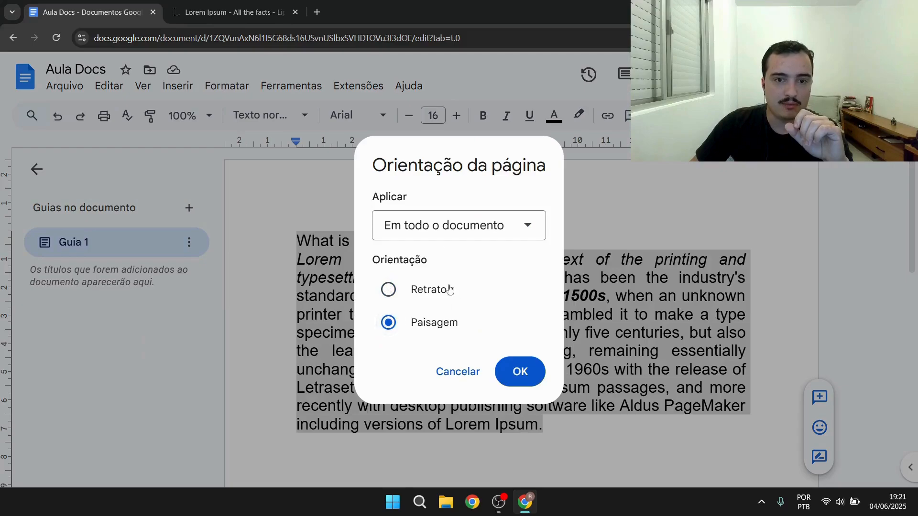
left_click(522, 372)
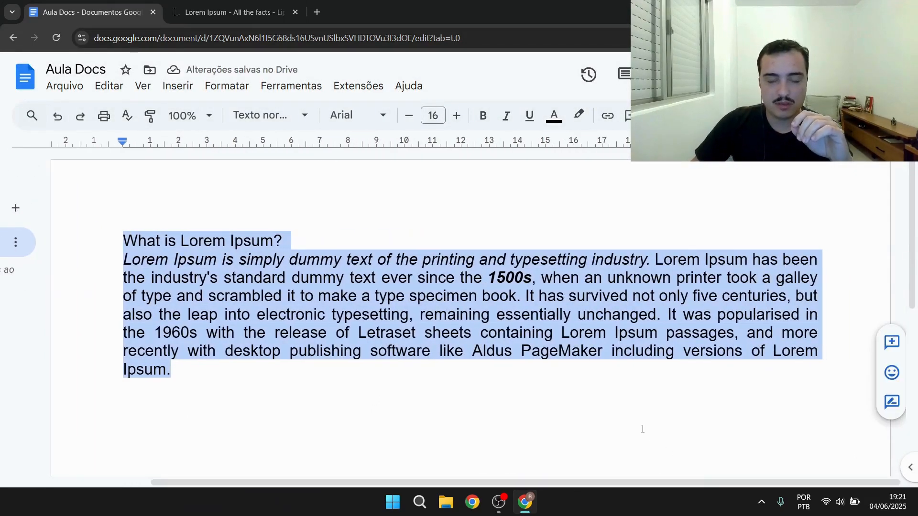
scroll(636, 421, "down", 3)
scroll(624, 409, "down", 3)
scroll(635, 431, "up", 5)
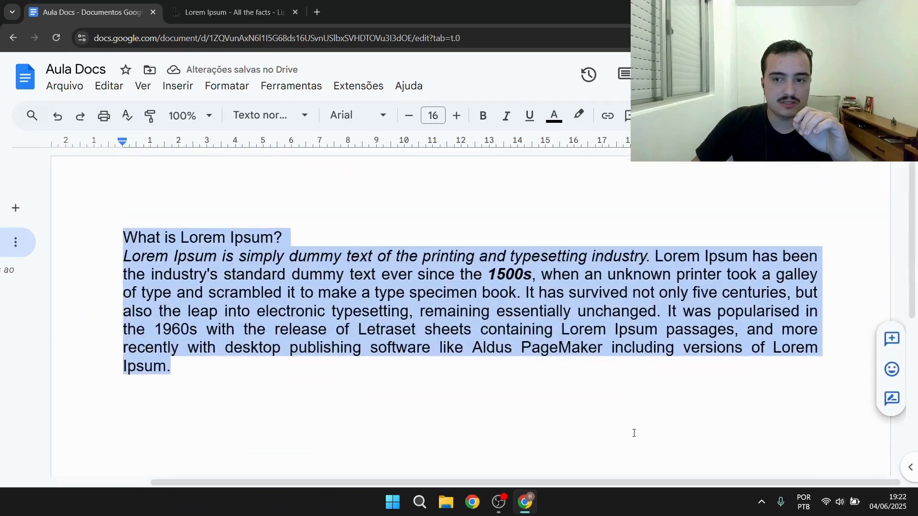
Change the whole document's page orientation back to portrait
left_click(226, 85)
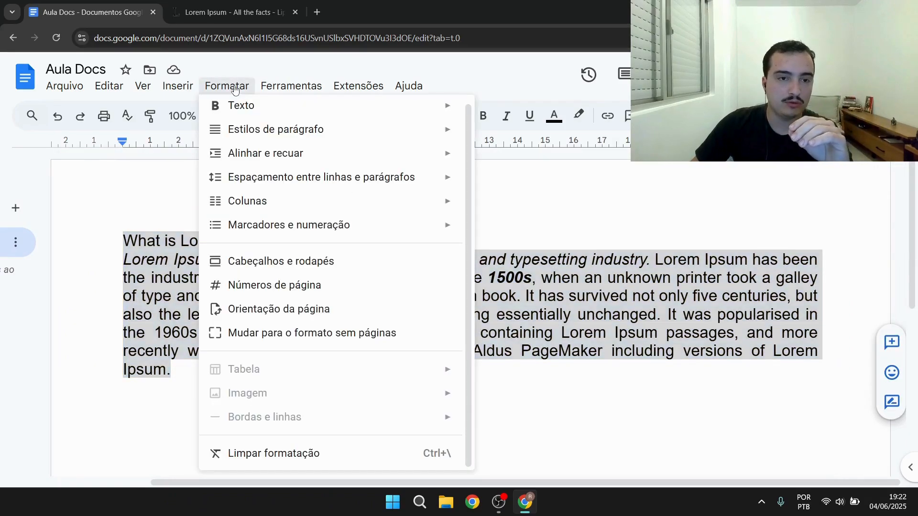
left_click(277, 308)
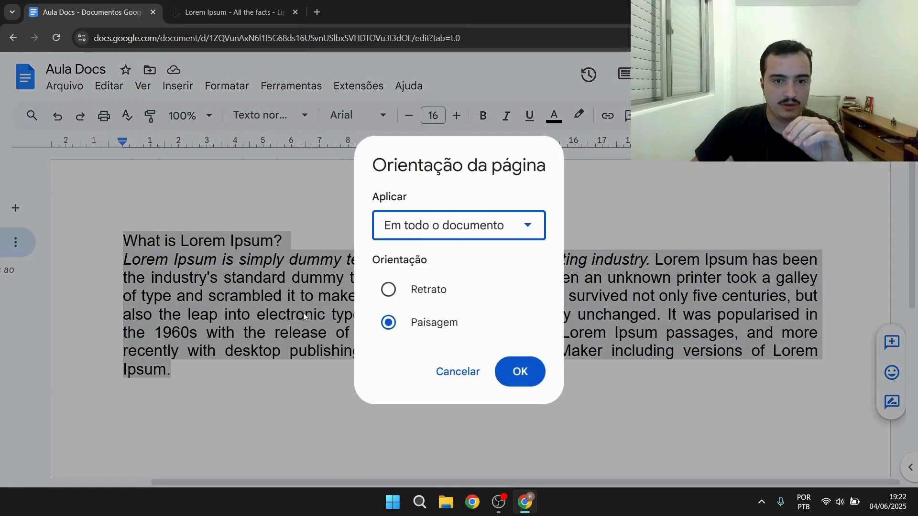
left_click(412, 290)
left_click(520, 372)
scroll(502, 278, "down", 3)
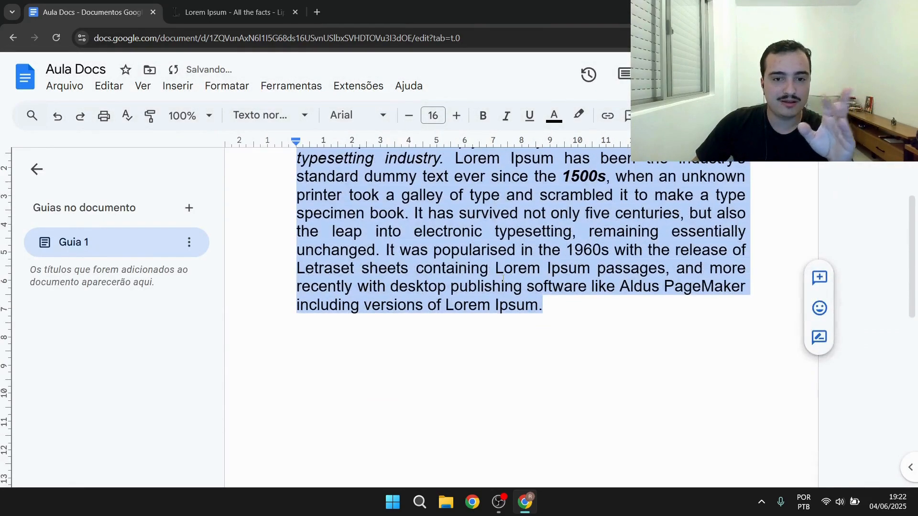
left_click(614, 341)
Select all the text and review its word and character counts
left_click(310, 86)
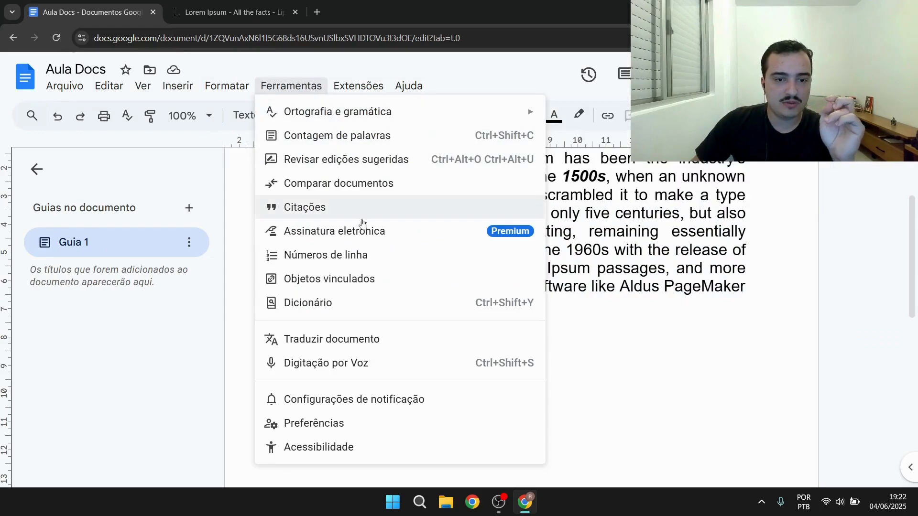
mouse_move(324, 117)
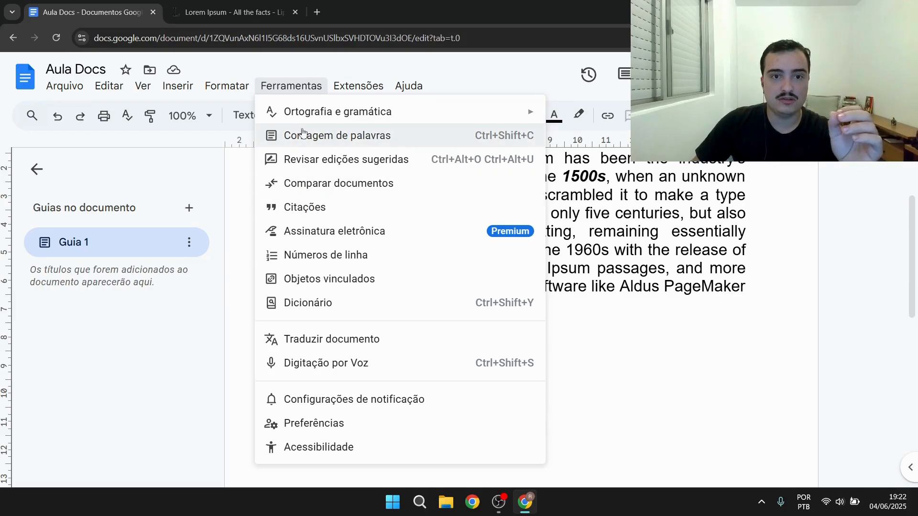
left_click(590, 214)
scroll(572, 373, "up", 1)
left_click_drag(570, 374, 296, 181)
left_click(291, 85)
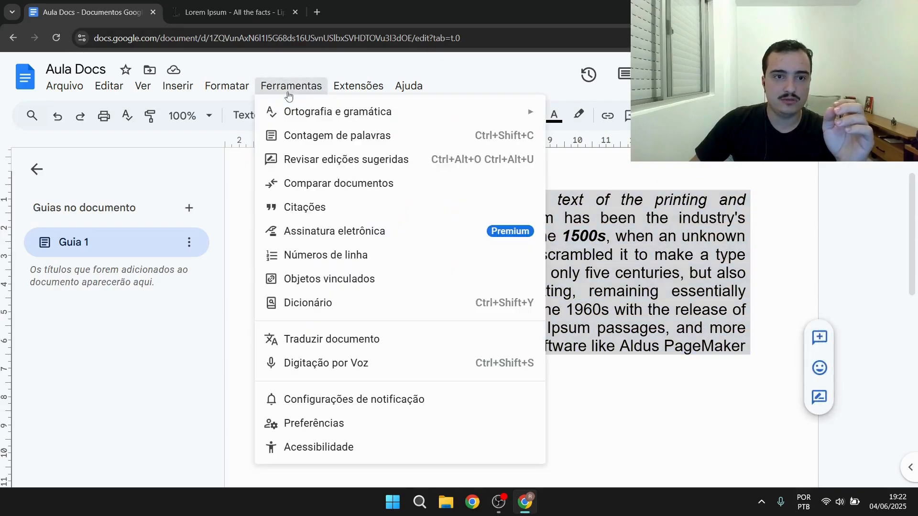
left_click(325, 136)
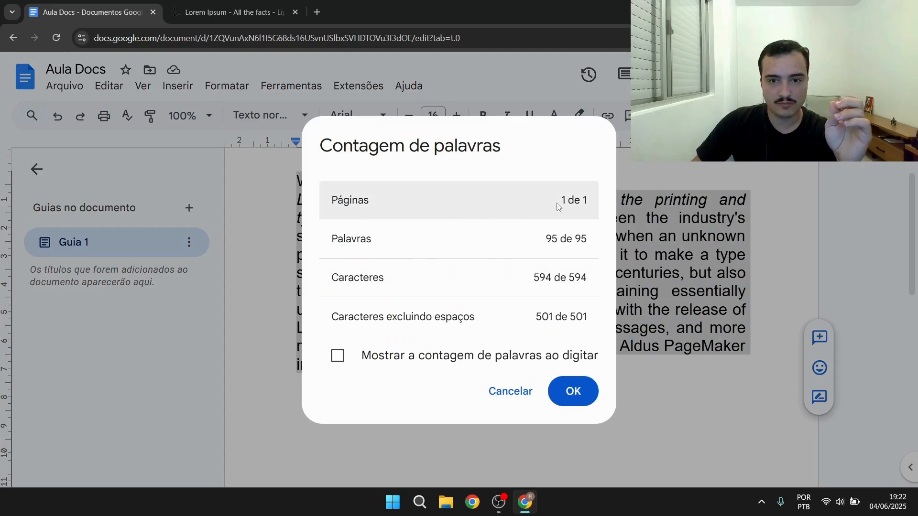
left_click_drag(543, 239, 602, 247)
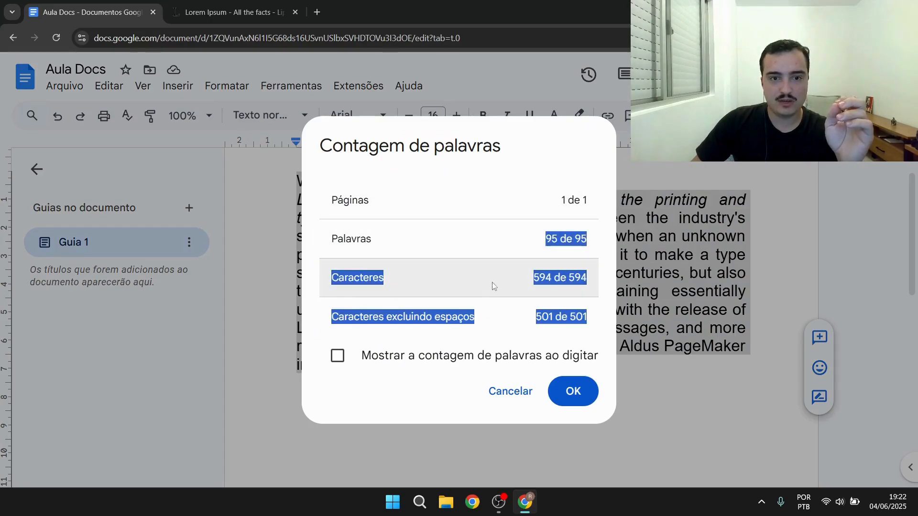
left_click(499, 285)
left_click_drag(531, 278, 556, 277)
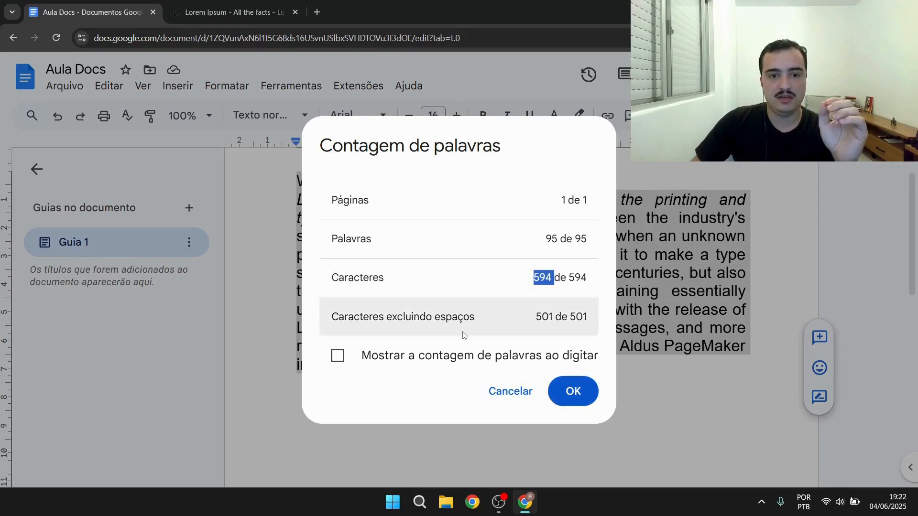
left_click_drag(369, 317, 478, 318)
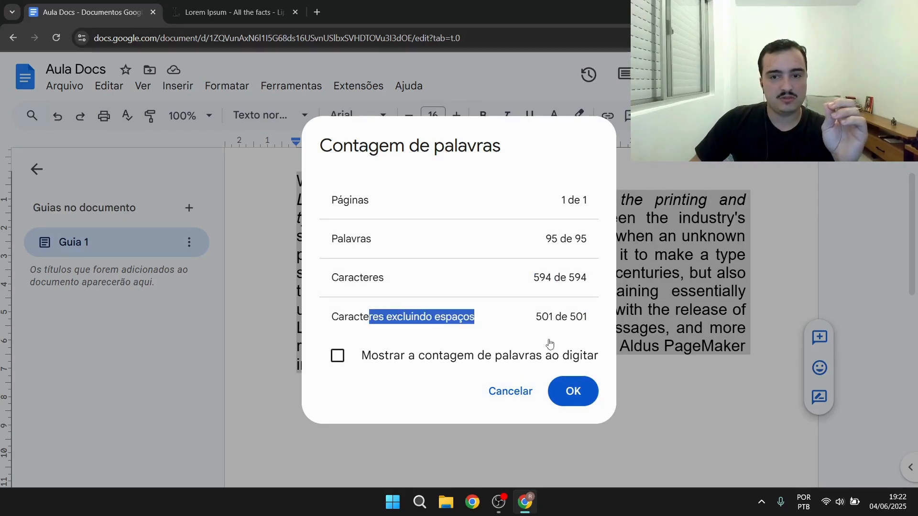
left_click_drag(534, 317, 570, 317)
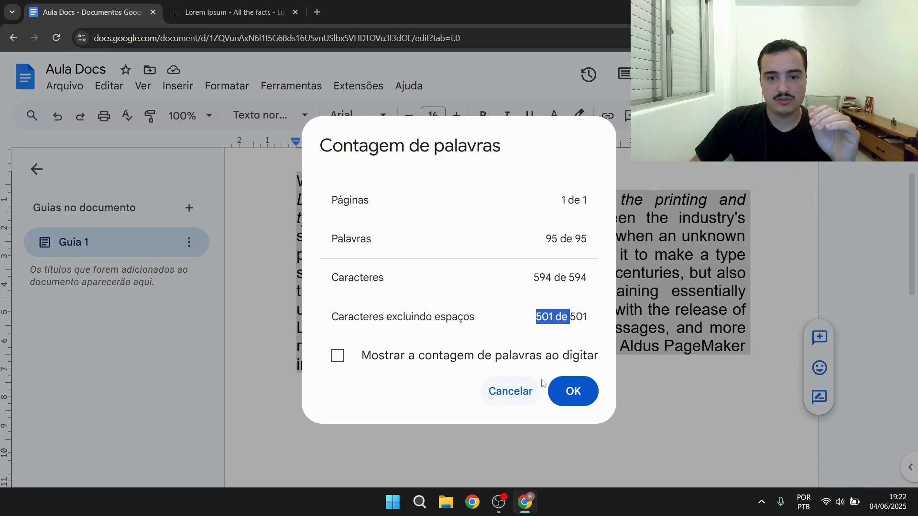
left_click(510, 391)
left_click(348, 240)
left_click(291, 85)
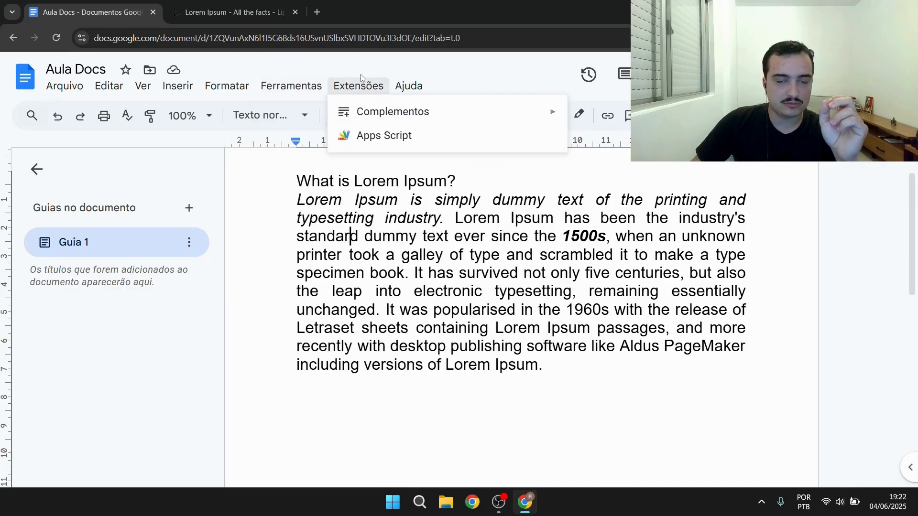
mouse_move(366, 89)
mouse_move(291, 86)
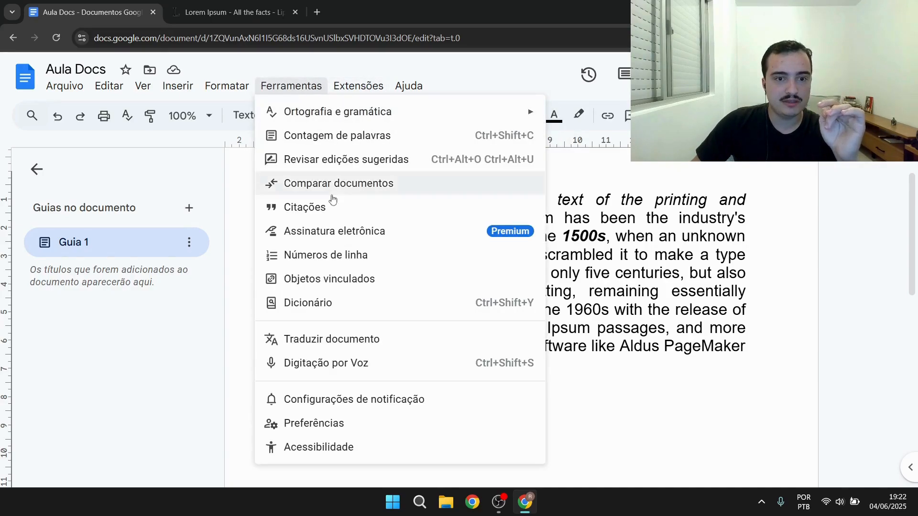
left_click(653, 291)
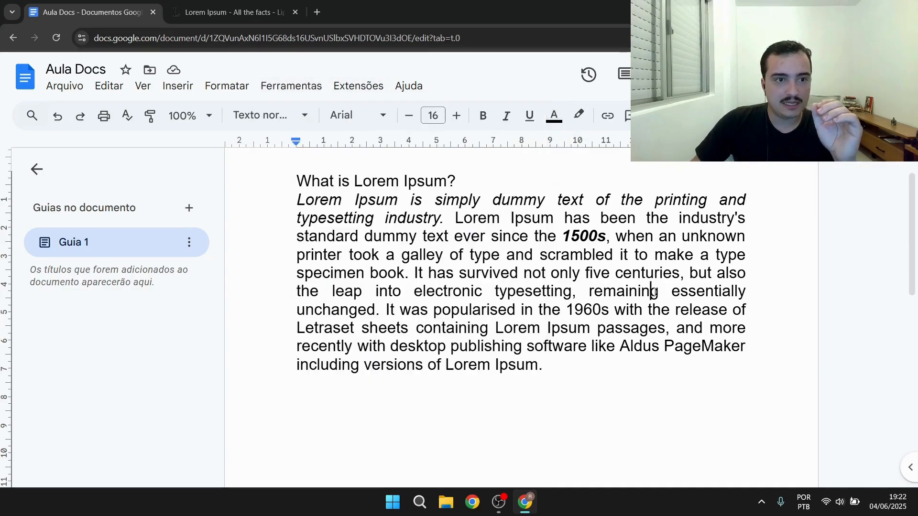
Widen the body paragraph by extending its left indent and right margin on the ruler, then undo the last indent change
scroll(326, 318, "up", 2)
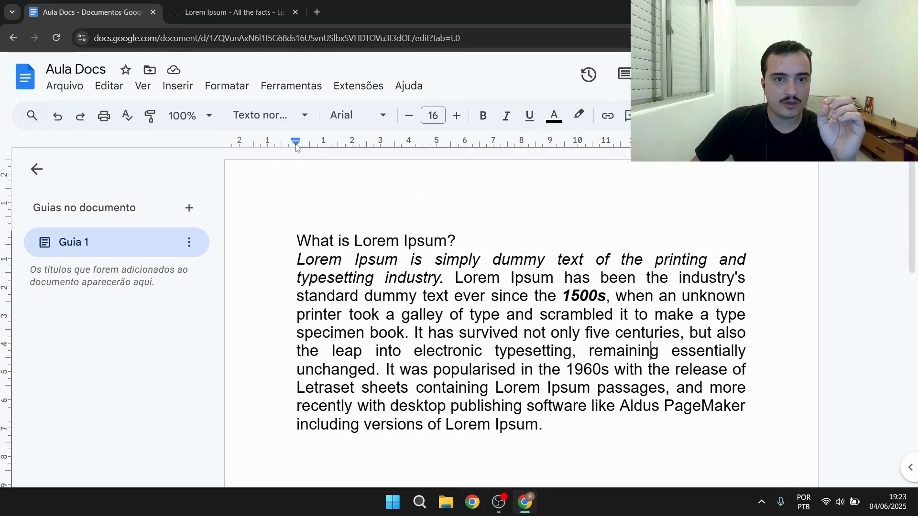
left_click_drag(296, 144, 241, 146)
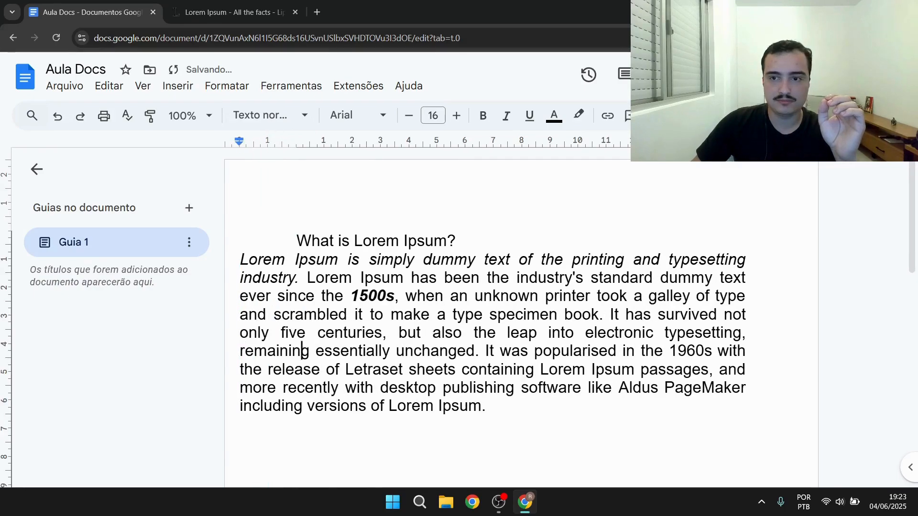
left_click_drag(747, 141, 804, 141)
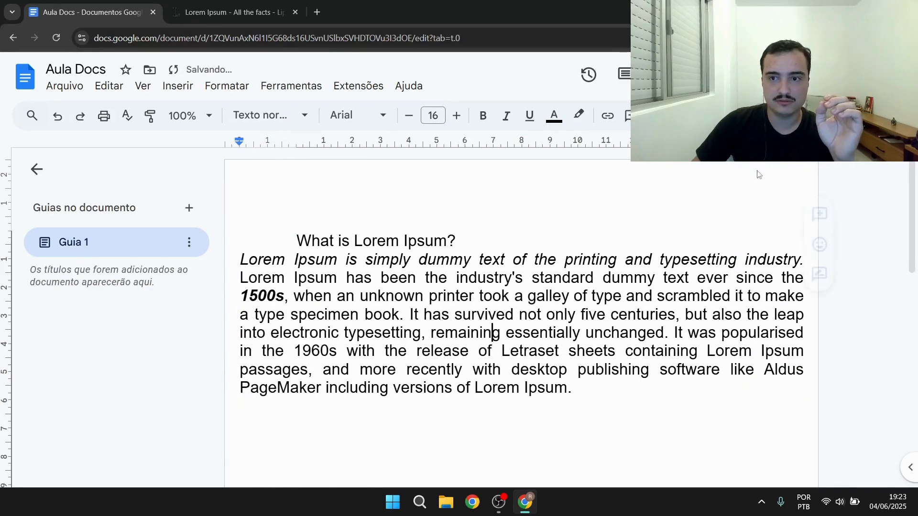
left_click(590, 261)
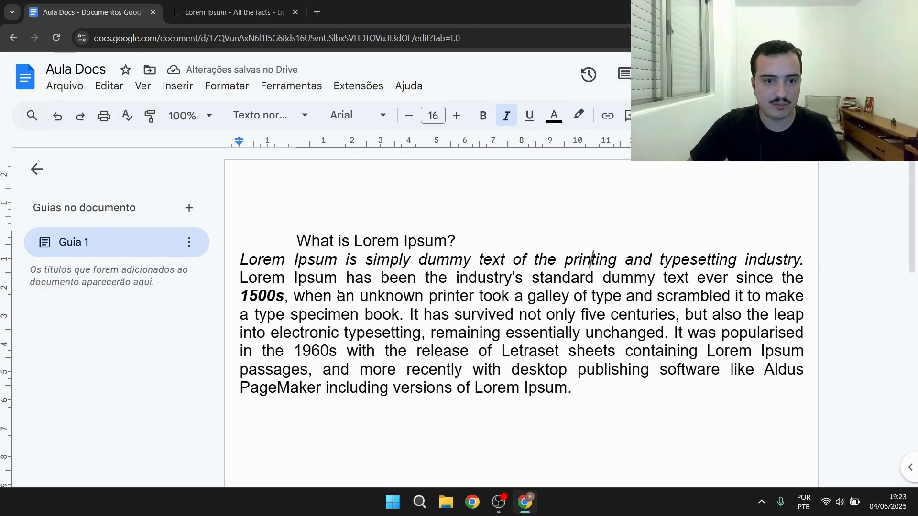
key("ctrl+z")
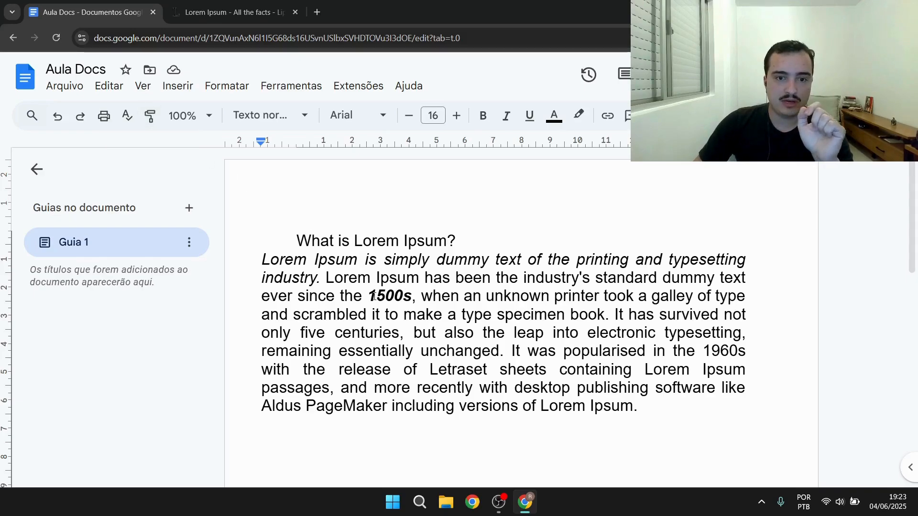
Copy the bold italic formatting of "1500s" onto "Lorem" in the title with Paint Format
left_click_drag(375, 296, 402, 295)
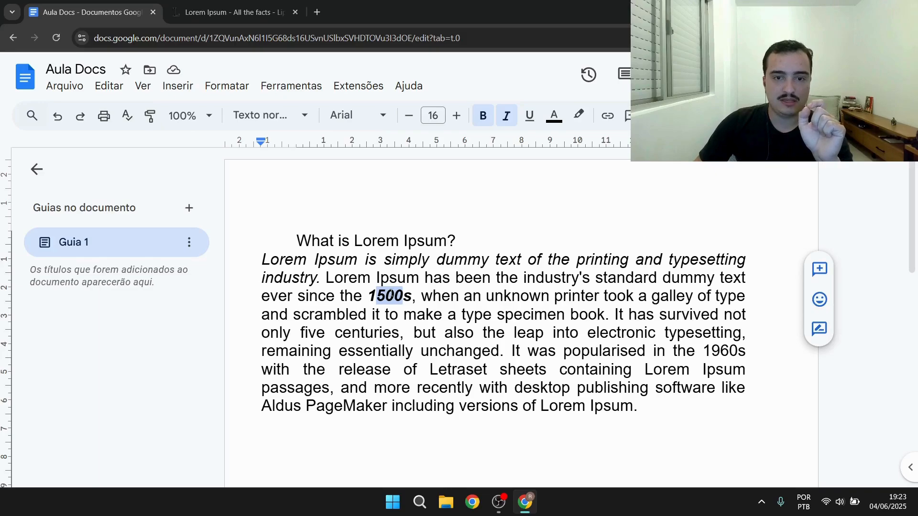
left_click(408, 237)
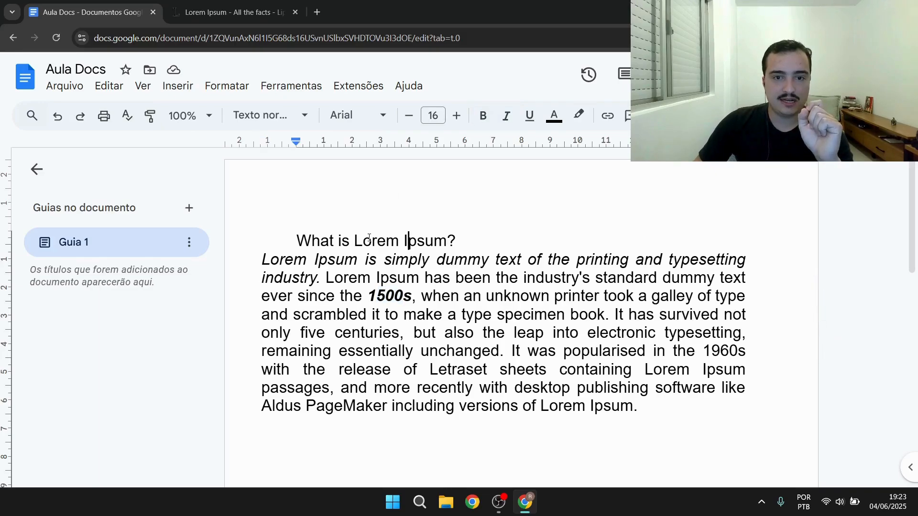
left_click_drag(367, 239, 393, 240)
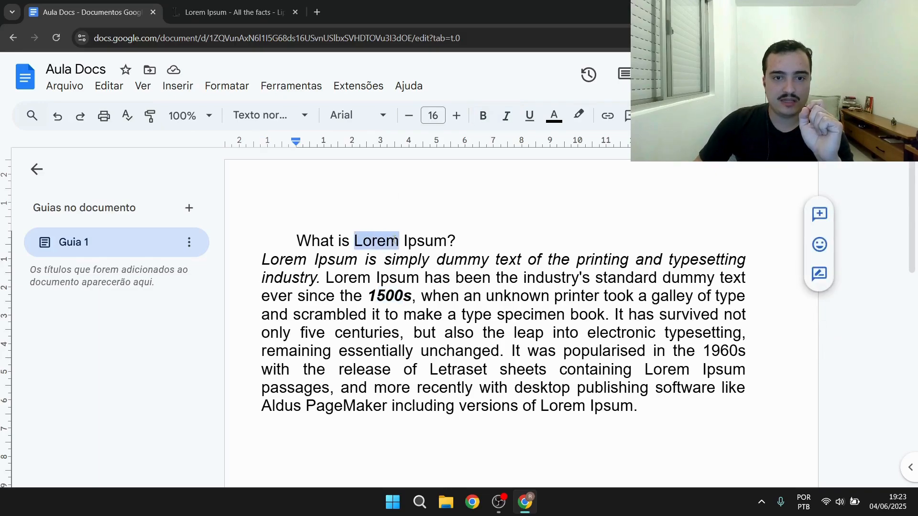
left_click(411, 297)
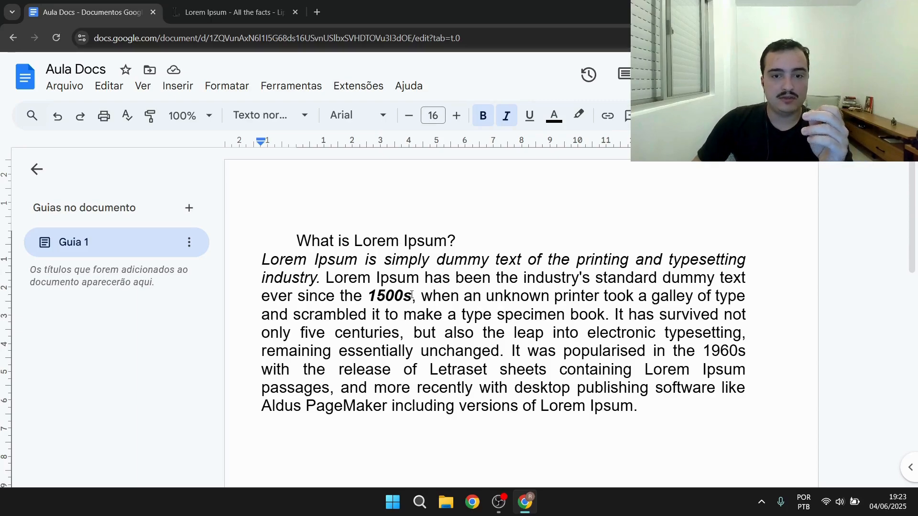
left_click_drag(412, 294, 371, 293)
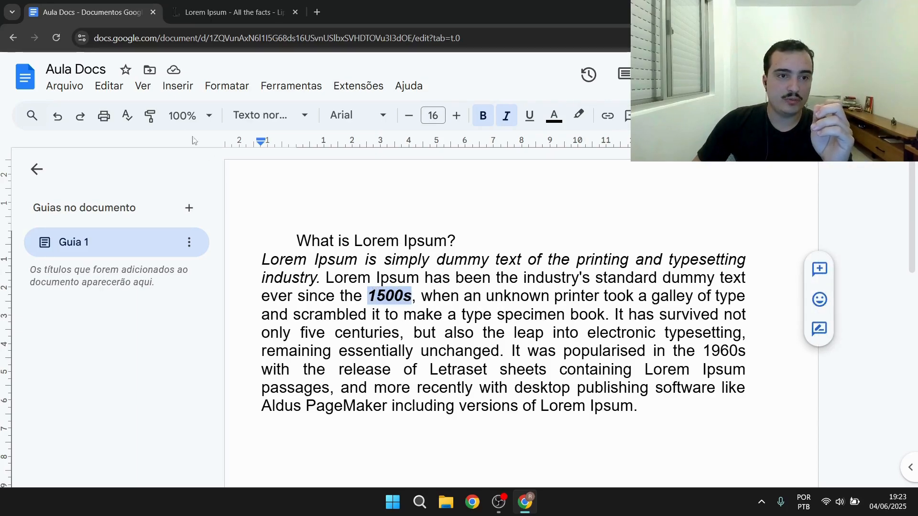
left_click(150, 120)
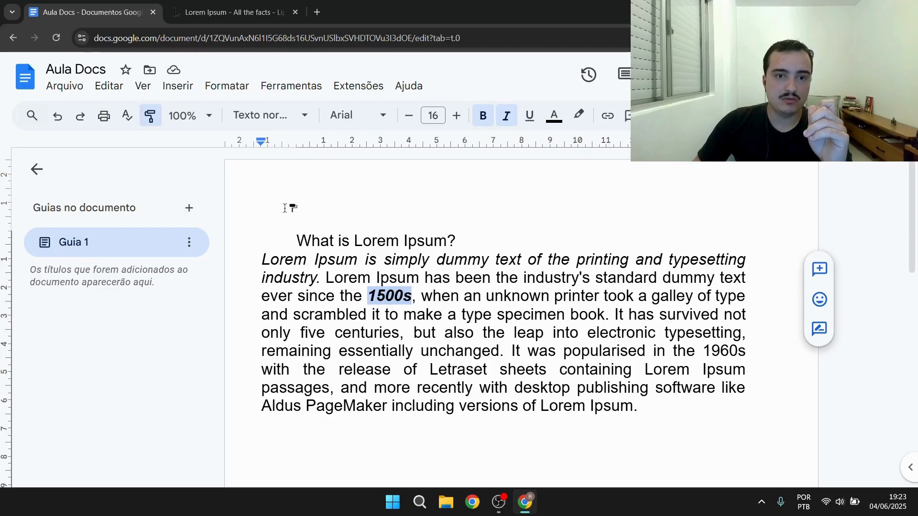
left_click_drag(355, 239, 400, 241)
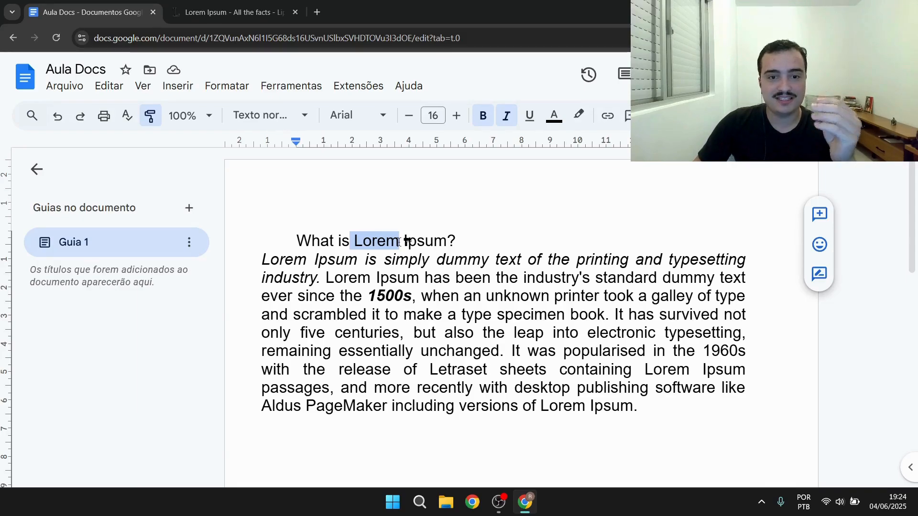
left_click_drag(399, 241, 401, 241)
left_click(435, 260)
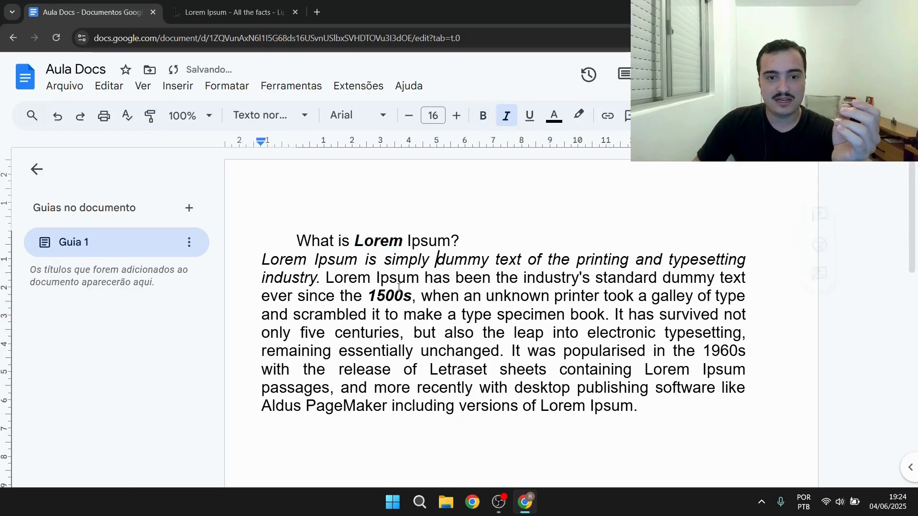
Copy the formatting of the title's "Lorem" onto the word "text" in the first sentence with Paint Format
left_click_drag(377, 297, 402, 296)
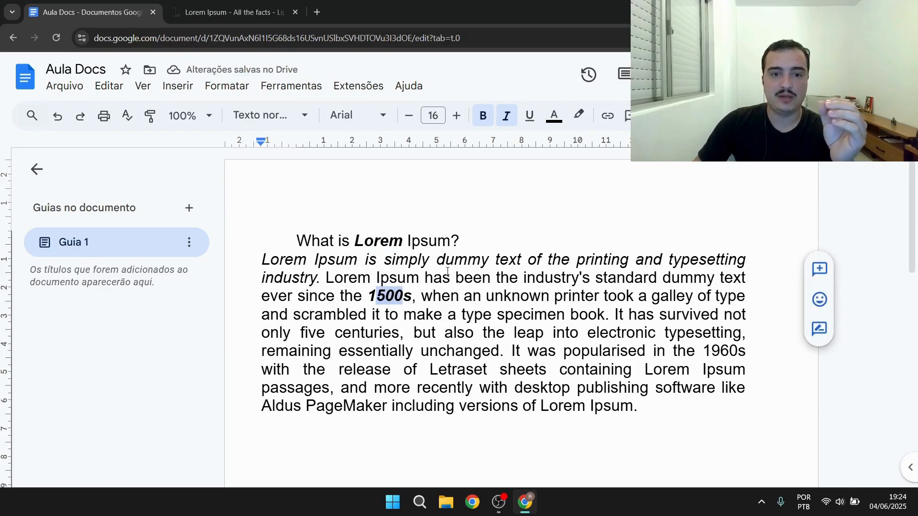
left_click(436, 260)
left_click_drag(353, 242, 403, 241)
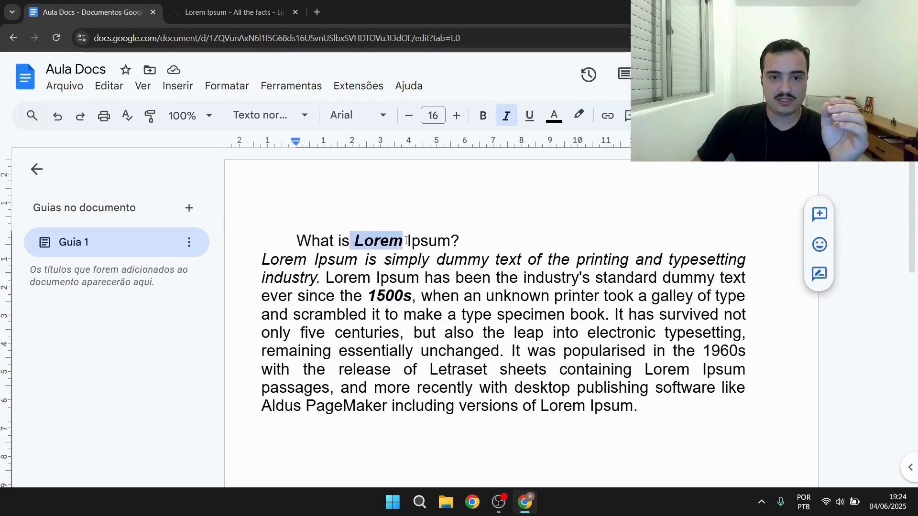
left_click(501, 278)
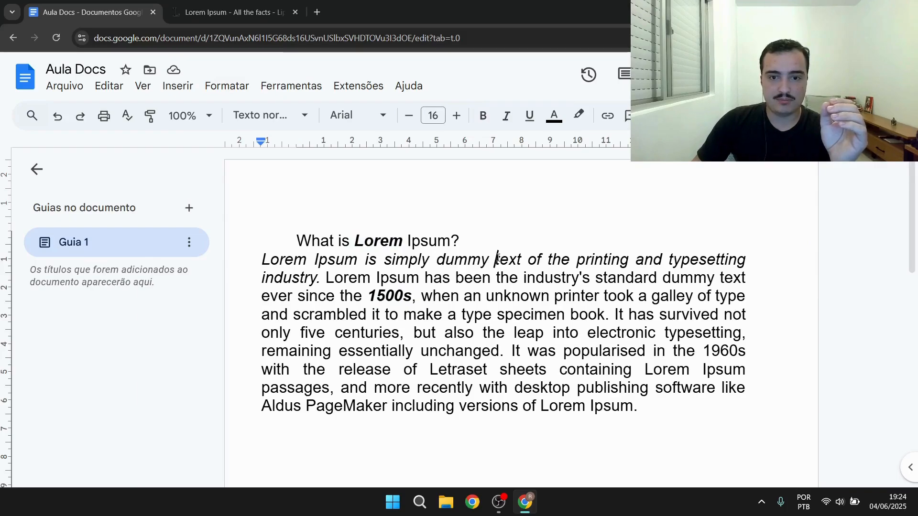
double_click(497, 259)
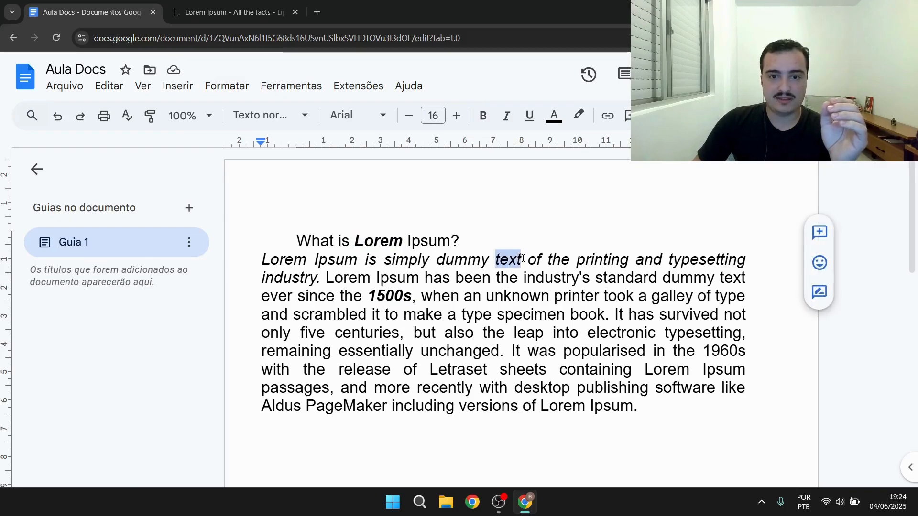
left_click(360, 240)
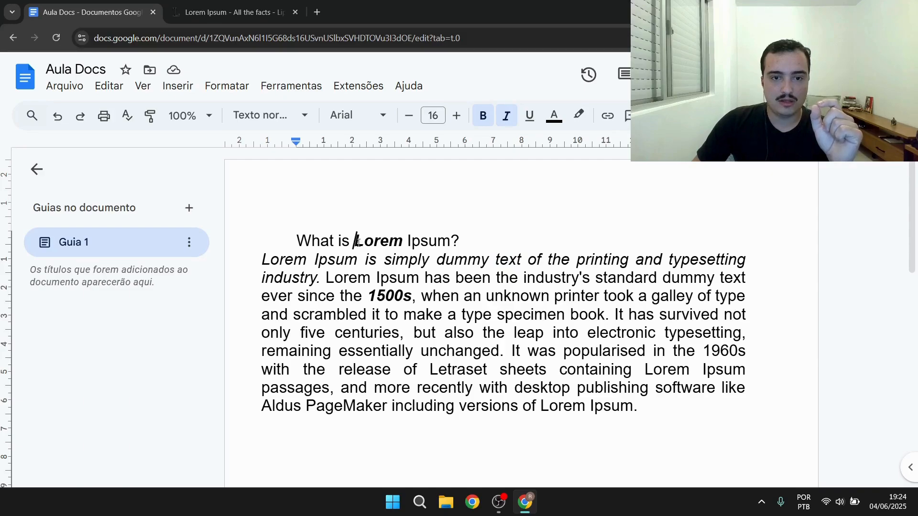
left_click_drag(358, 242, 400, 242)
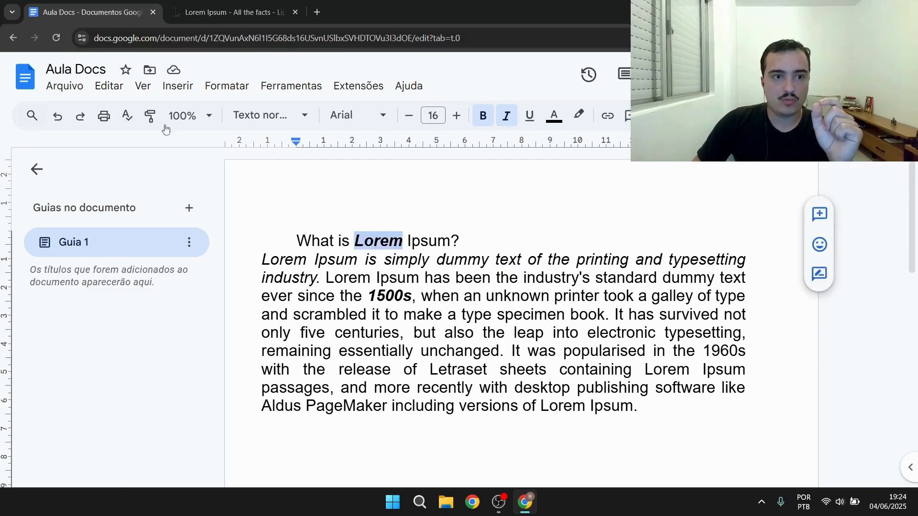
left_click(150, 116)
mouse_move(496, 261)
left_mouse_down()
mouse_move(532, 260)
mouse_move(523, 260)
left_mouse_up()
left_click(570, 257)
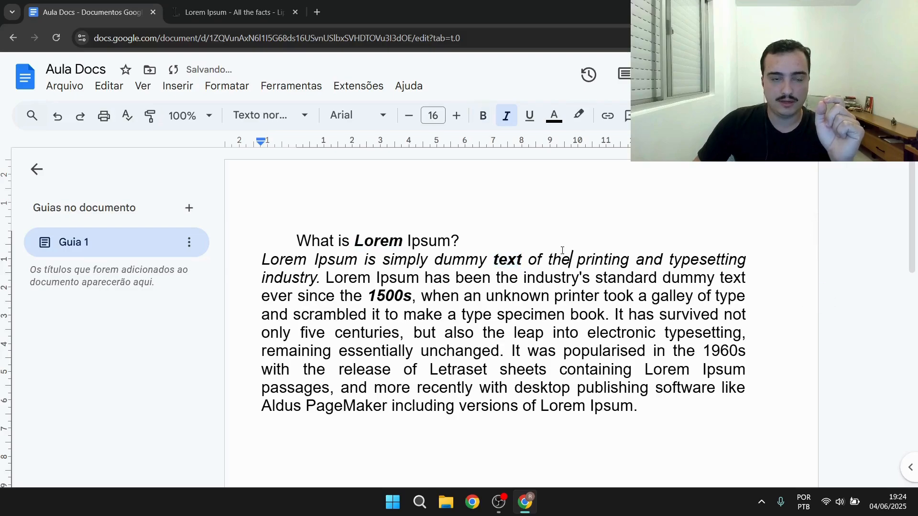
Open the paragraph style and font lists to review the available options
left_click(301, 118)
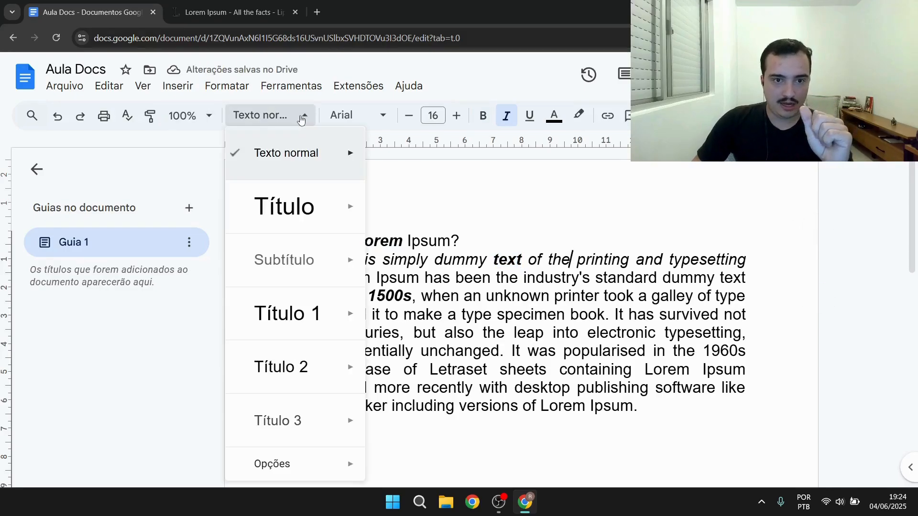
mouse_move(316, 149)
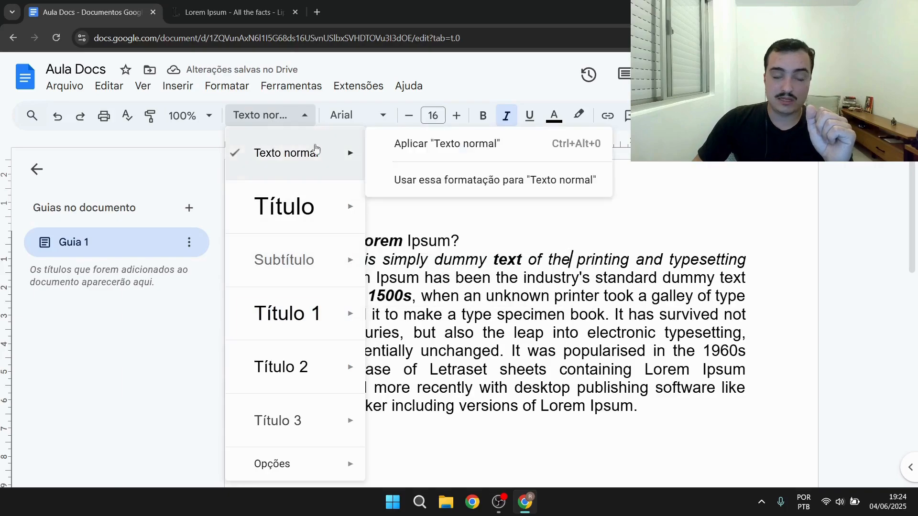
left_click(294, 117)
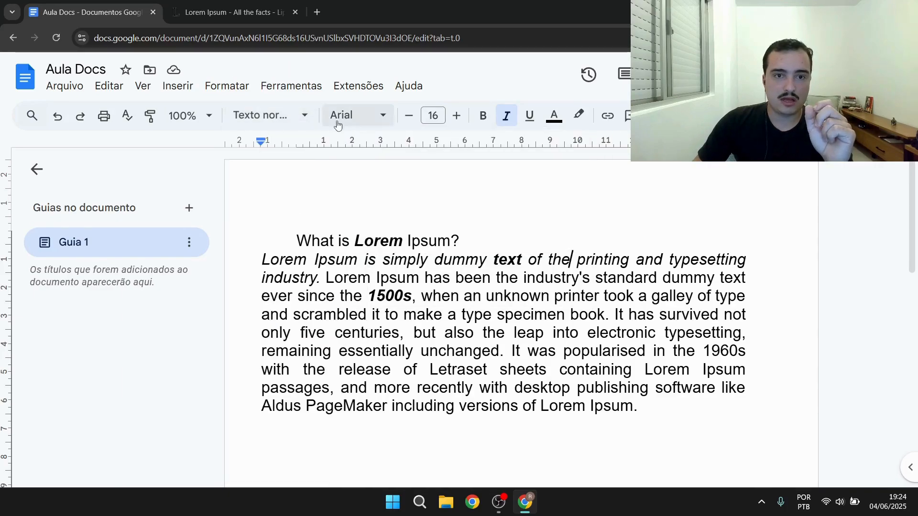
left_click(340, 120)
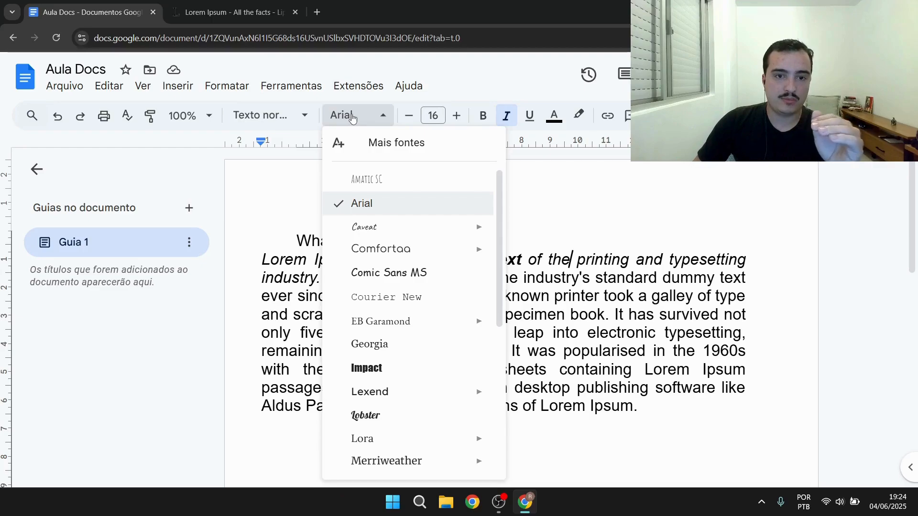
left_click(353, 119)
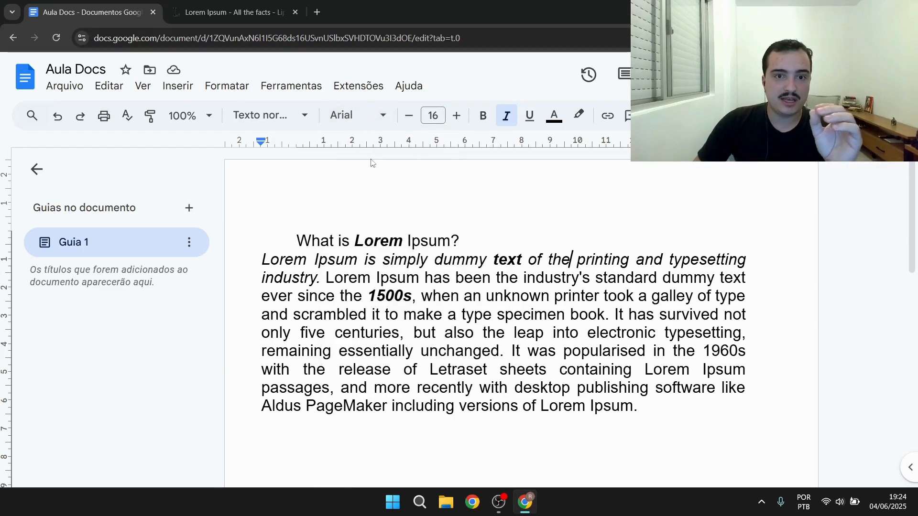
Set the title line's font to Times New Roman
triple_click(305, 239)
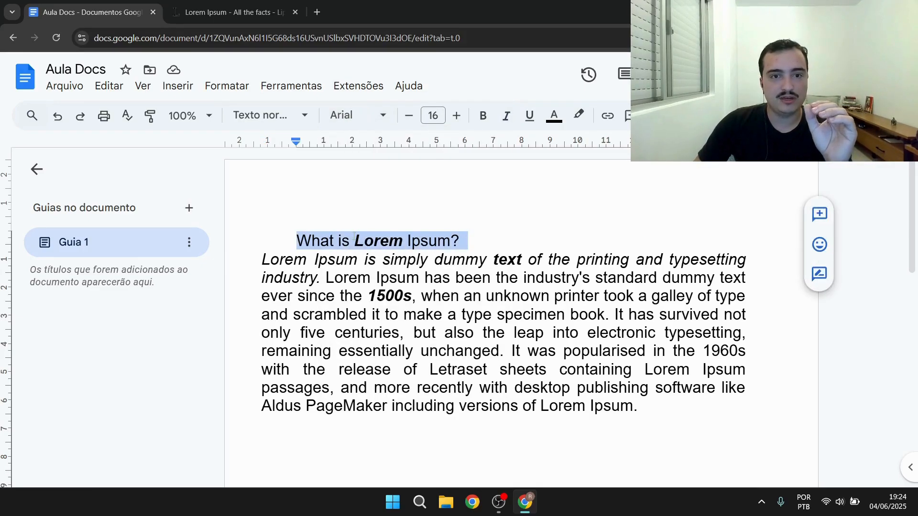
left_click(379, 125)
scroll(406, 248, "down", 5)
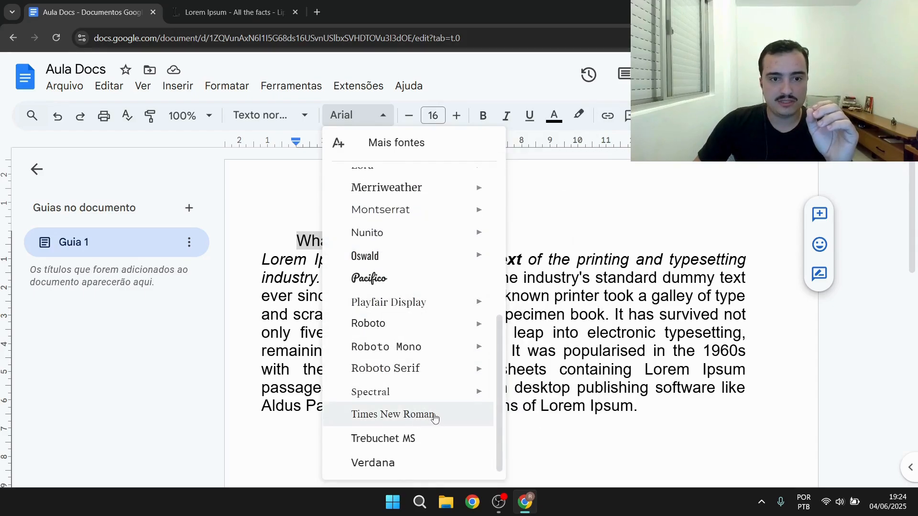
left_click(434, 419)
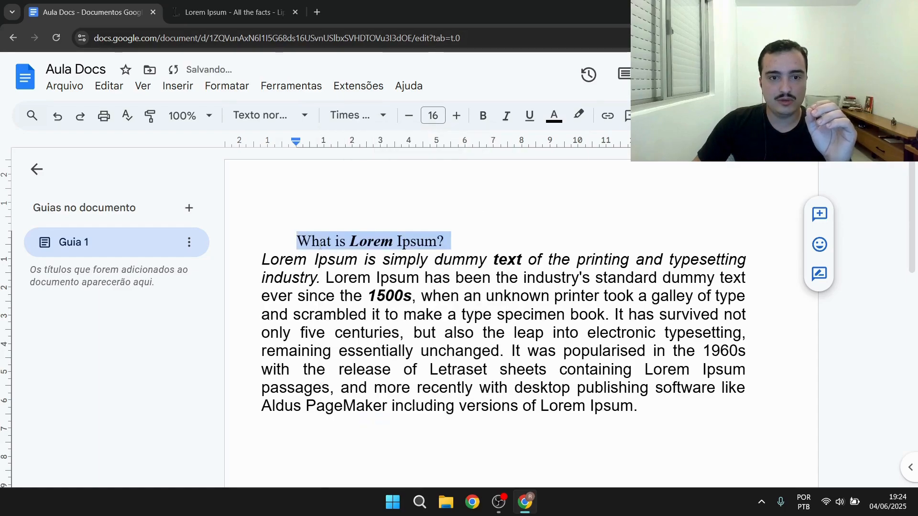
Set the title line's font size to 12
left_click(440, 116)
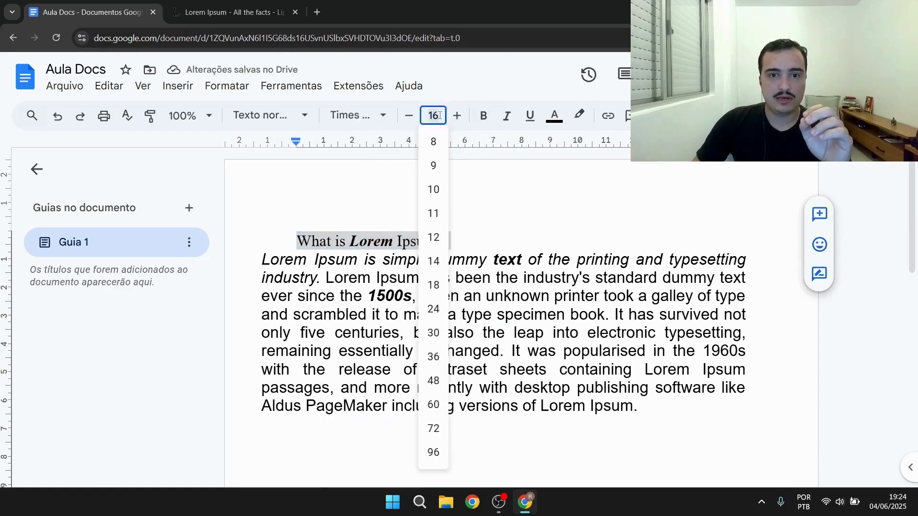
left_click(434, 237)
left_click(432, 238)
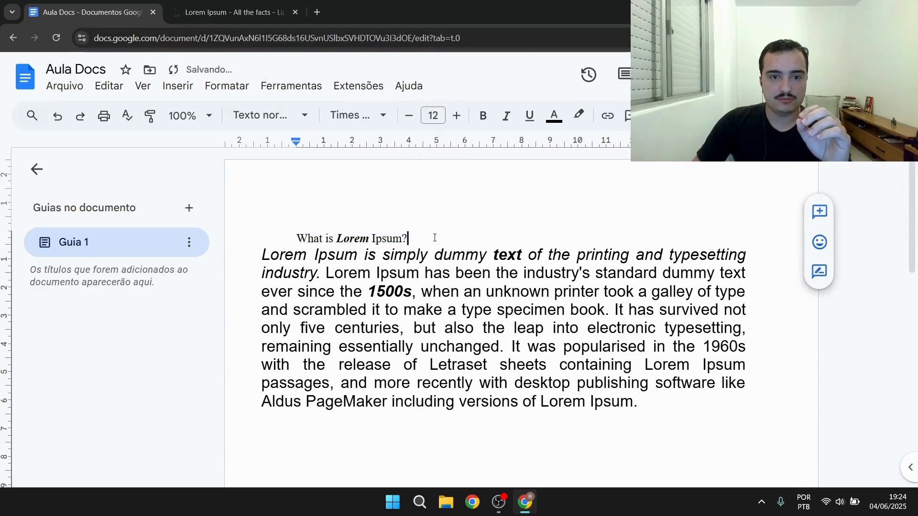
Apply bold, italic and underline to the whole title line, then remove all three
mouse_move(300, 238)
left_mouse_down()
mouse_move(411, 238)
mouse_move(294, 238)
left_mouse_up()
left_click(478, 235)
left_click(482, 115)
left_click(507, 118)
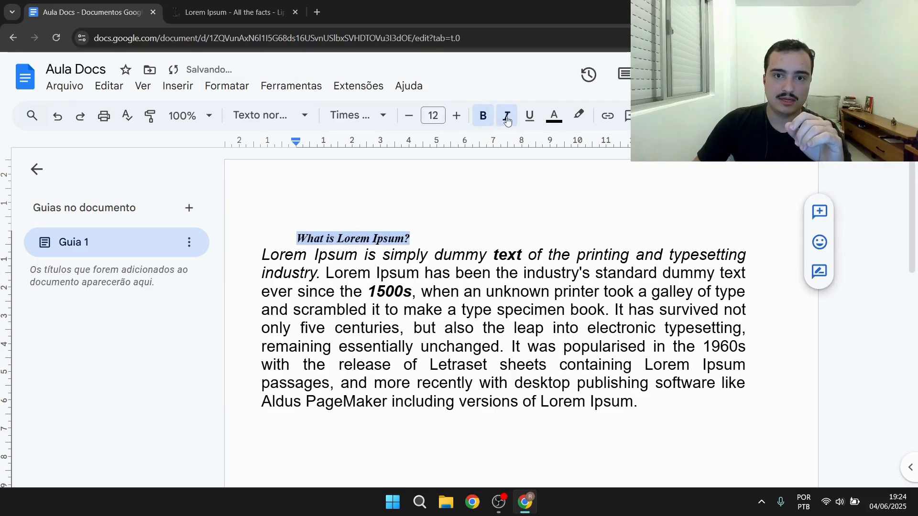
left_click(529, 116)
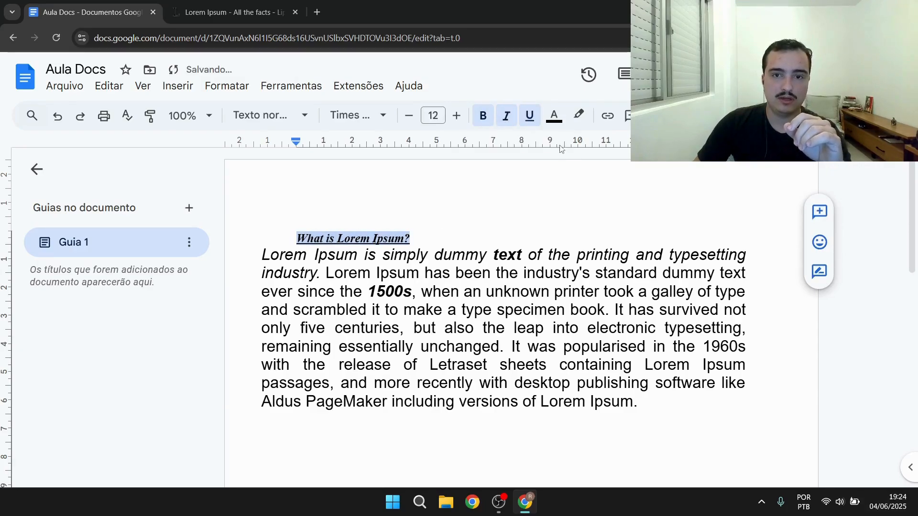
left_click(484, 118)
left_click(505, 118)
left_click(528, 117)
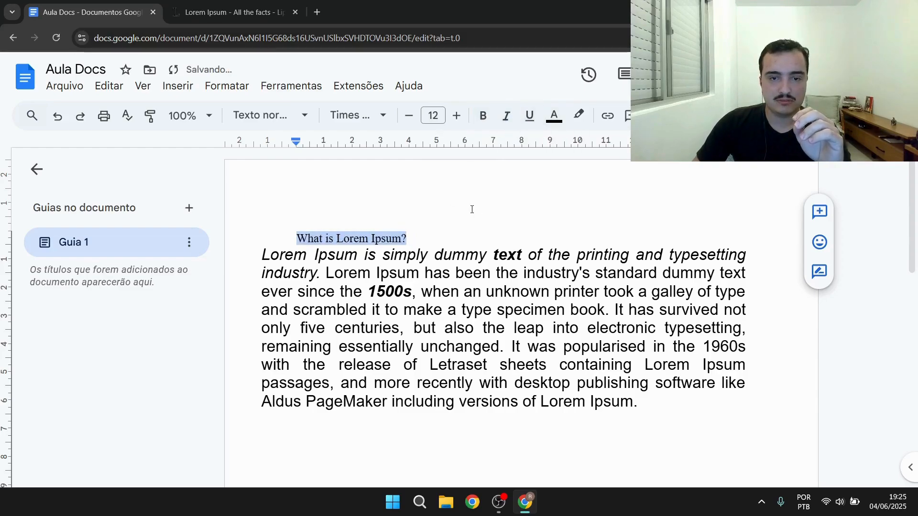
Set the title line's text colour to yellow
left_click(451, 237)
left_click_drag(407, 237, 282, 235)
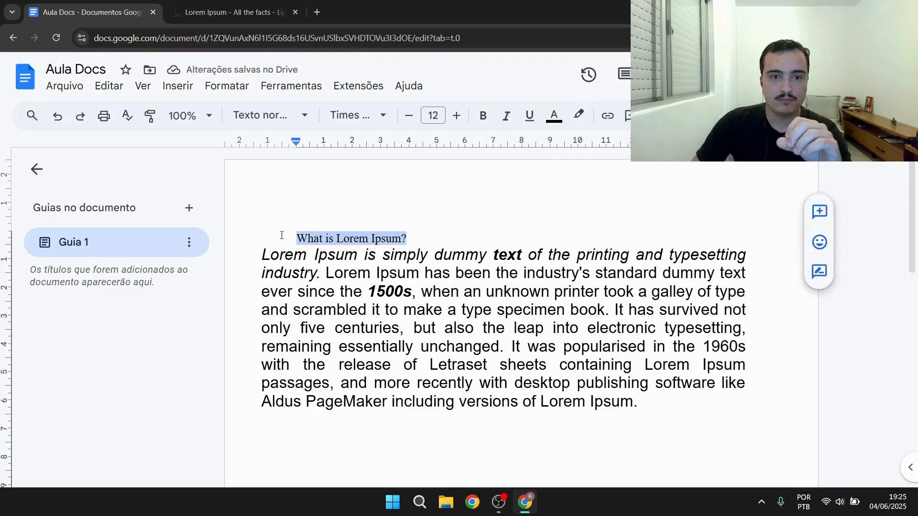
left_click(553, 118)
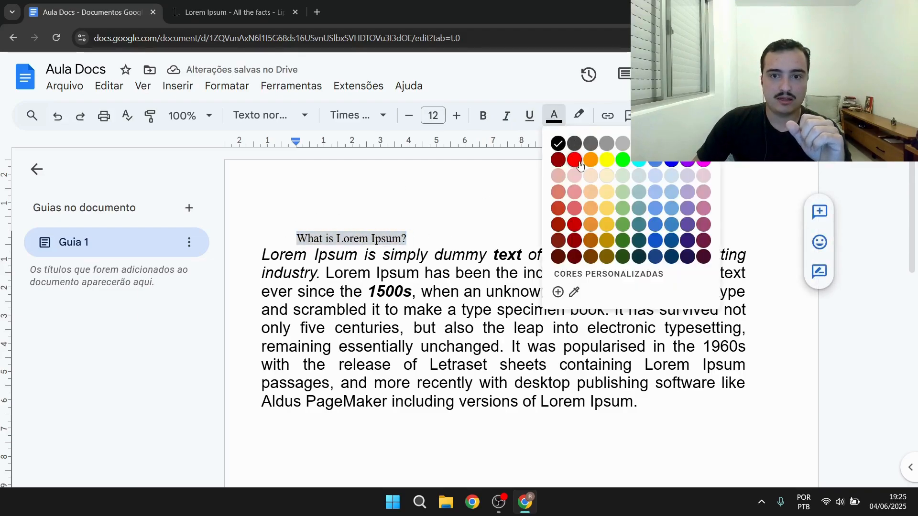
left_click(608, 160)
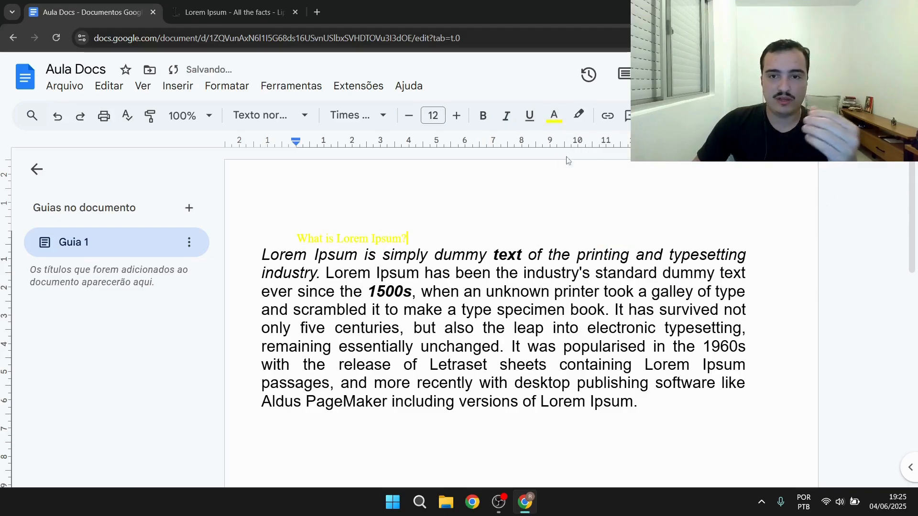
Set the title line's text colour back to black
left_click_drag(435, 238, 296, 237)
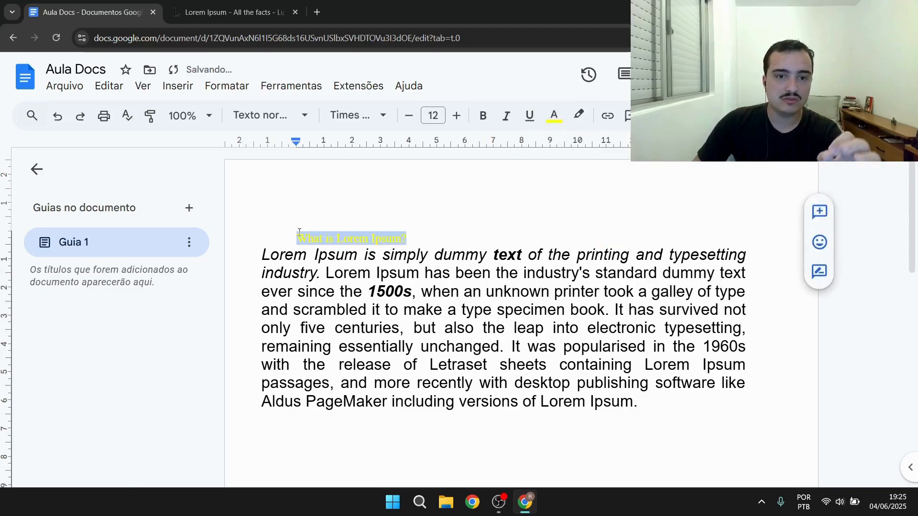
left_click(551, 117)
left_click(558, 144)
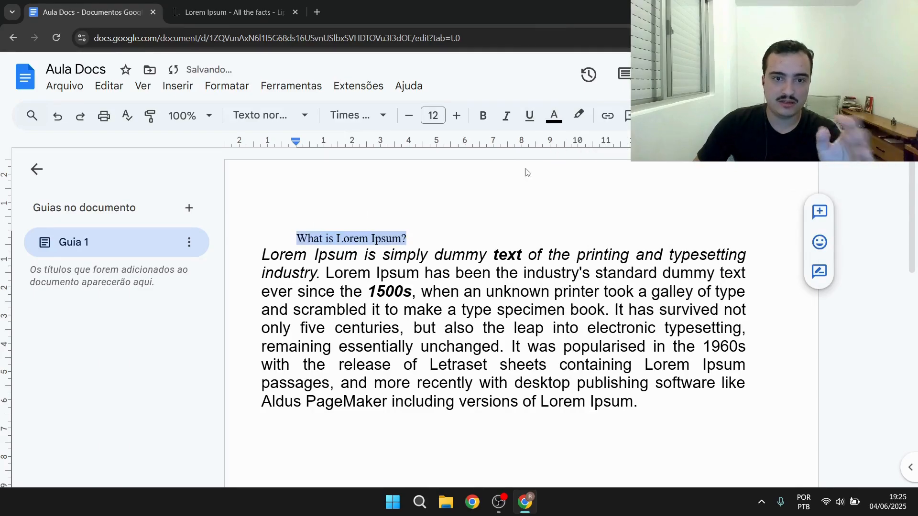
left_click(460, 234)
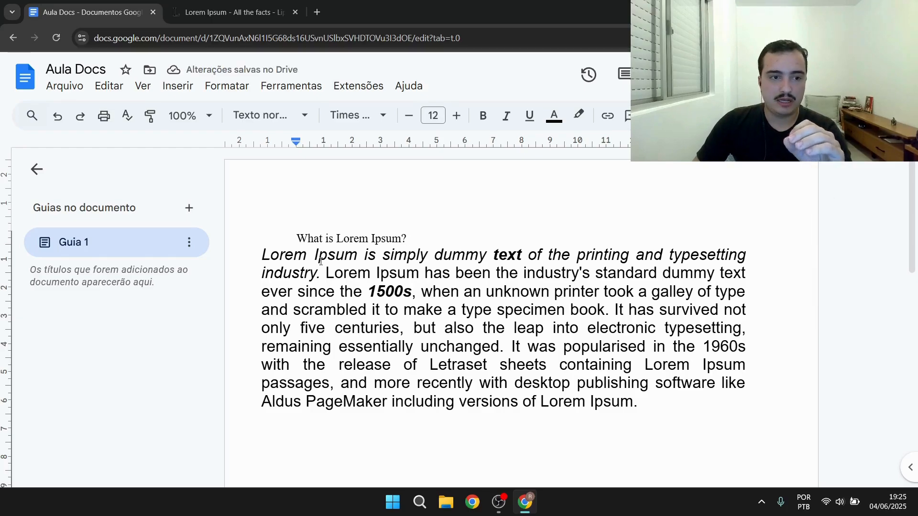
scroll(573, 303, "down", 10)
scroll(588, 315, "up", 6)
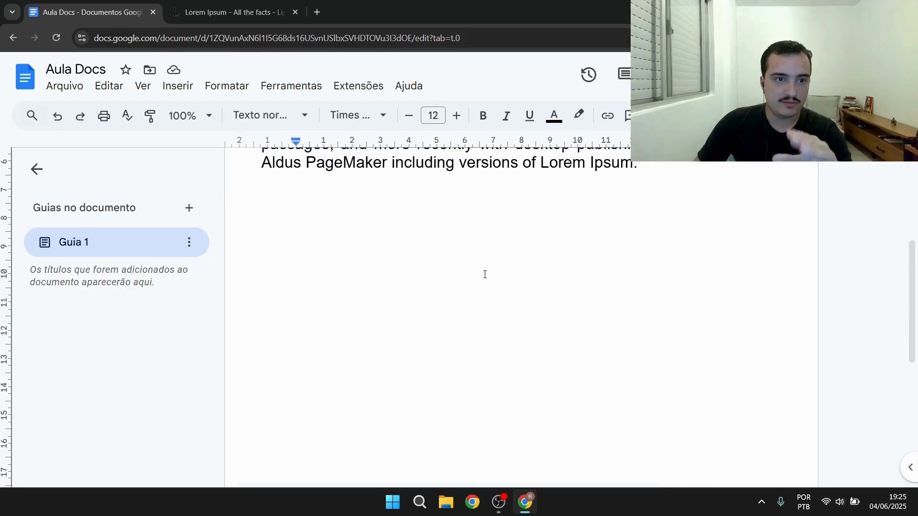
scroll(484, 274, "up", 5)
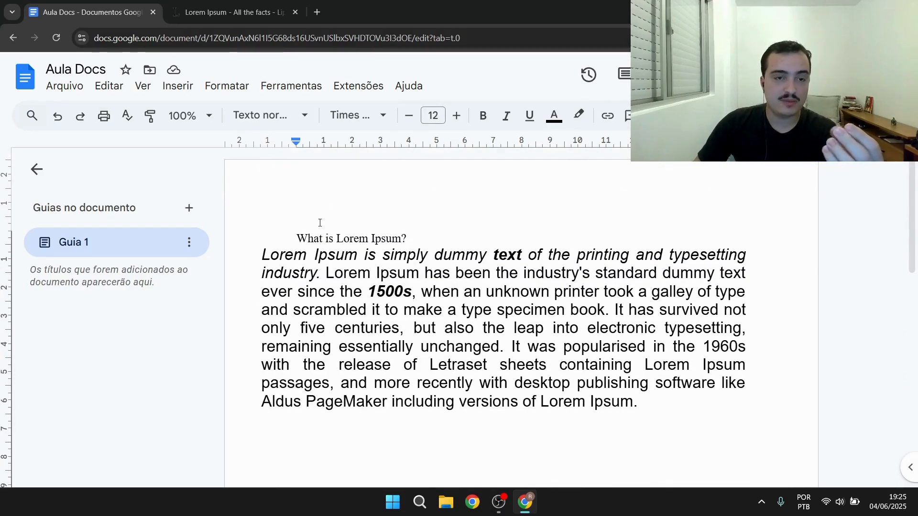